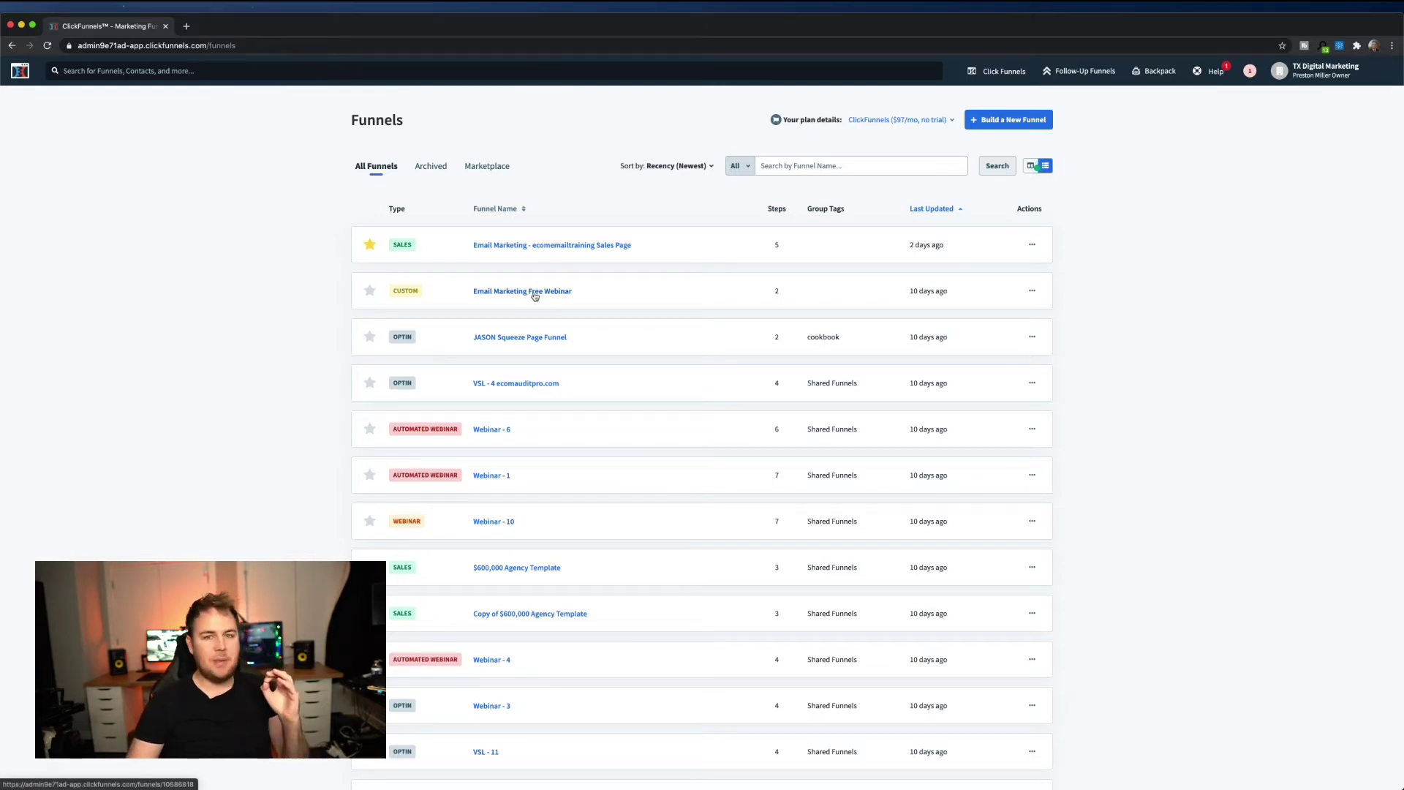
Open the Email Marketing Free Webinar funnel and the sales page funnel each in their own new tab
right_click(537, 295)
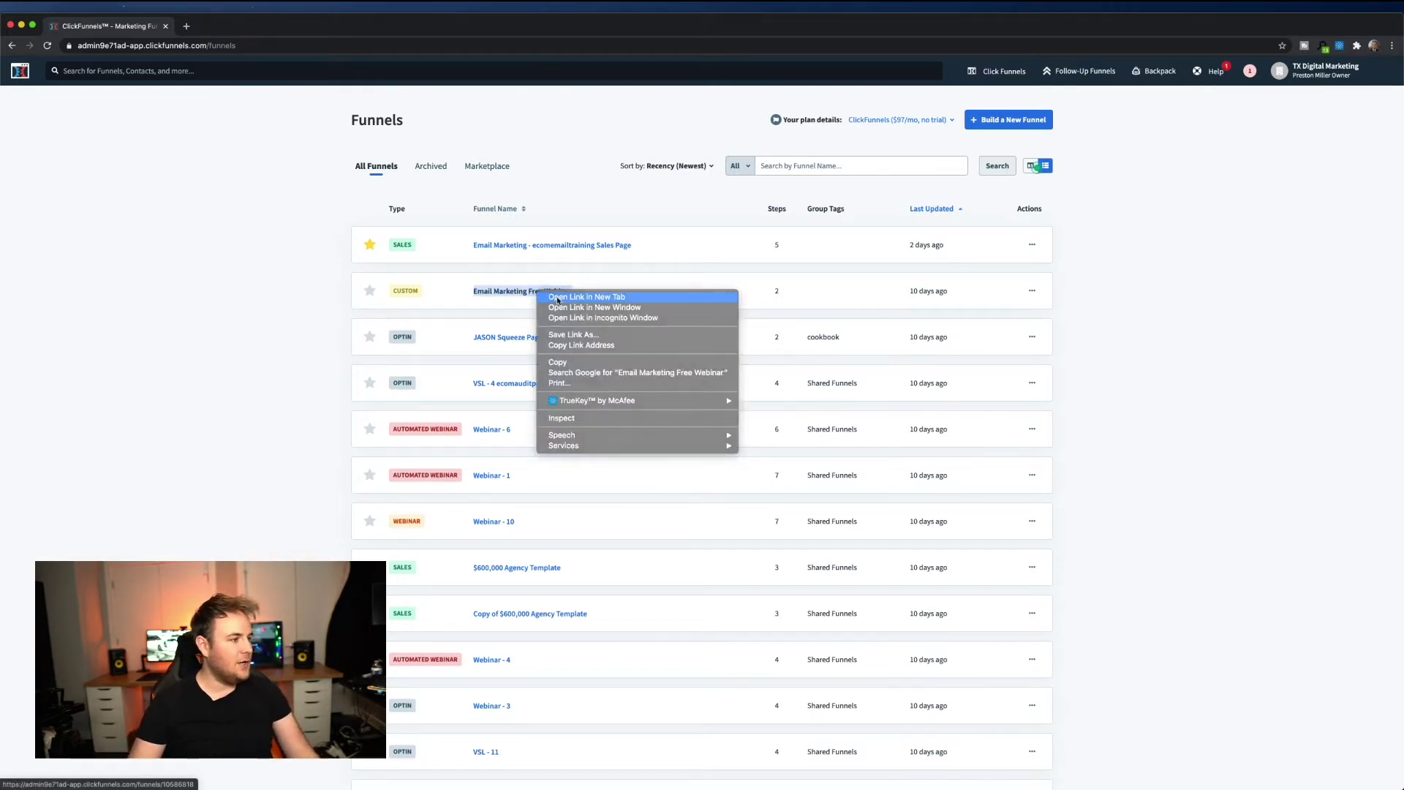
click(560, 298)
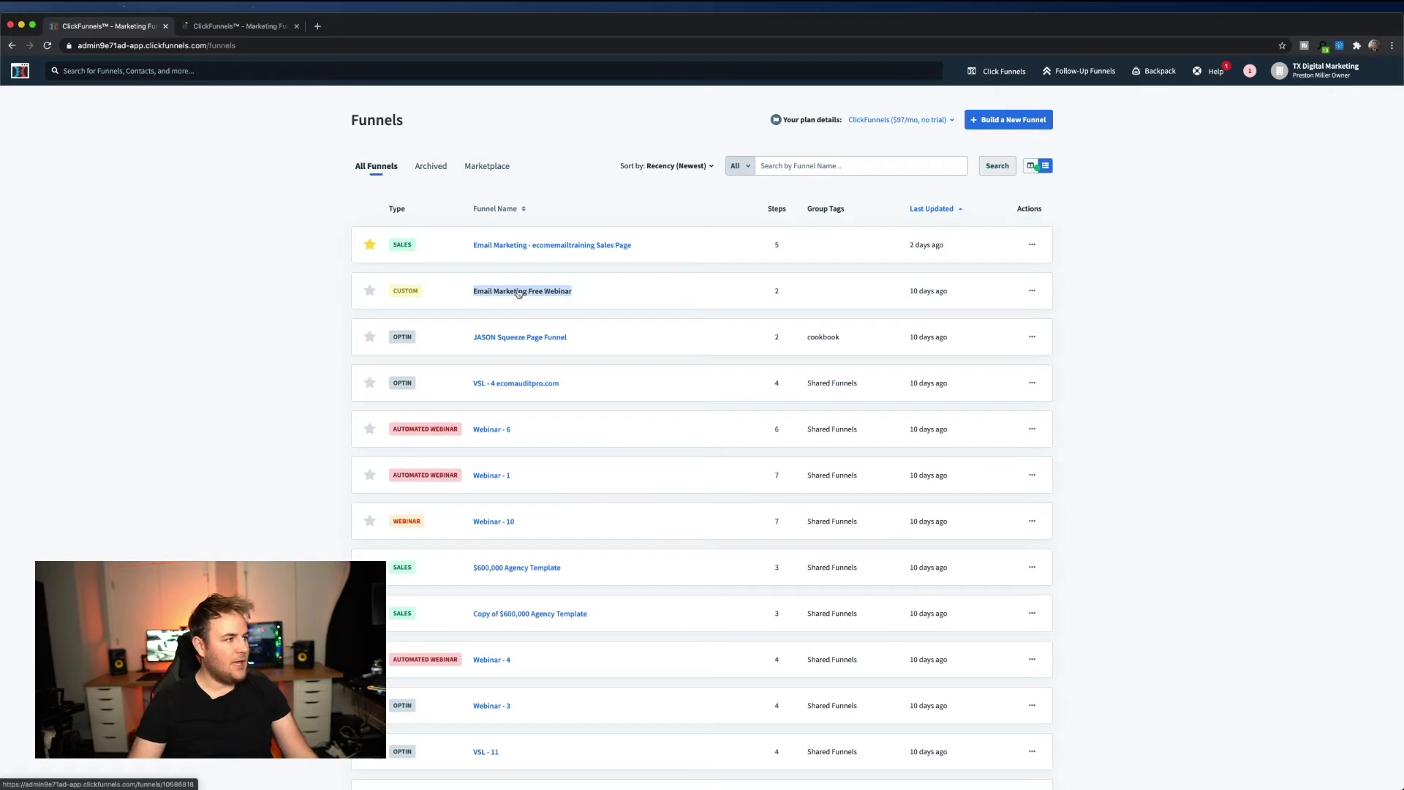
click(242, 26)
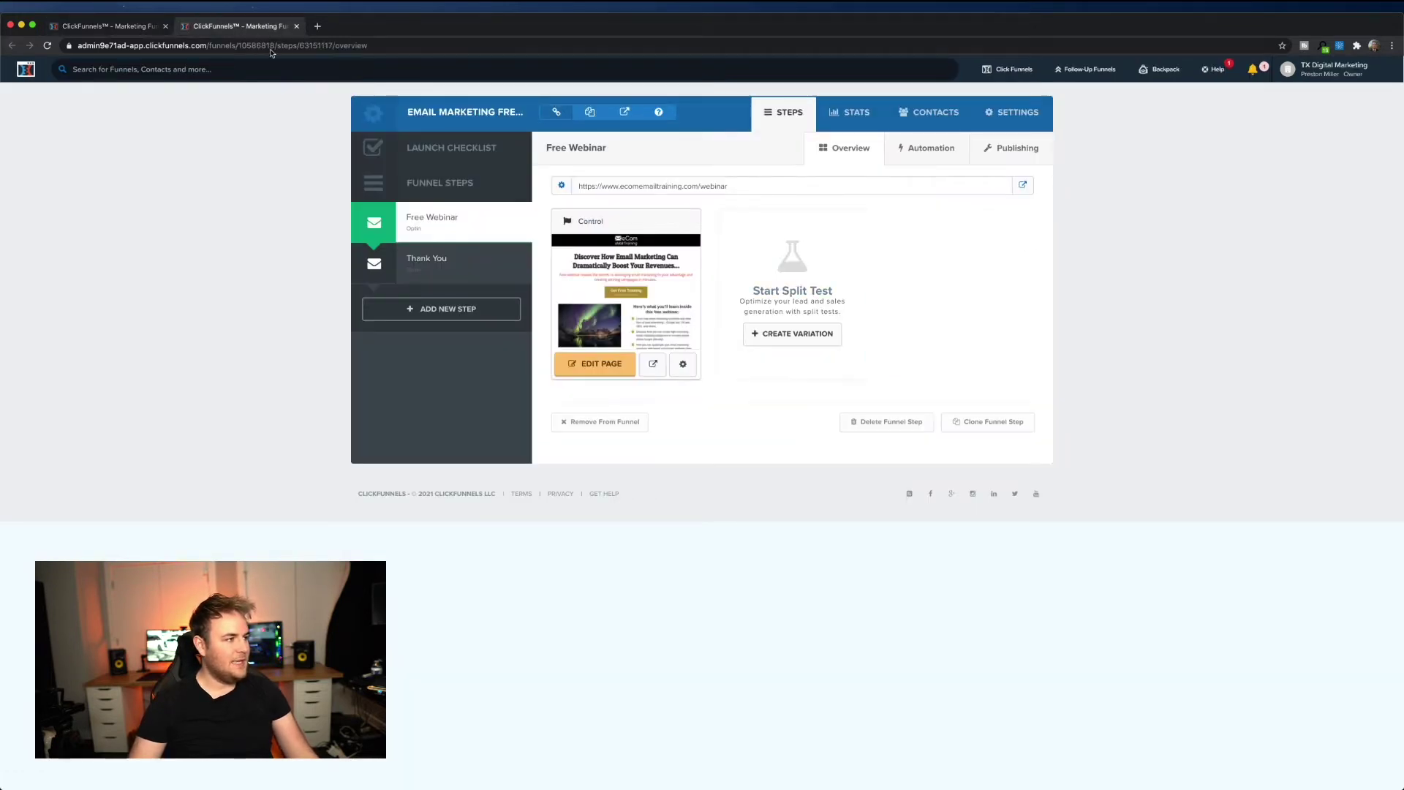
click(134, 29)
right_click(541, 239)
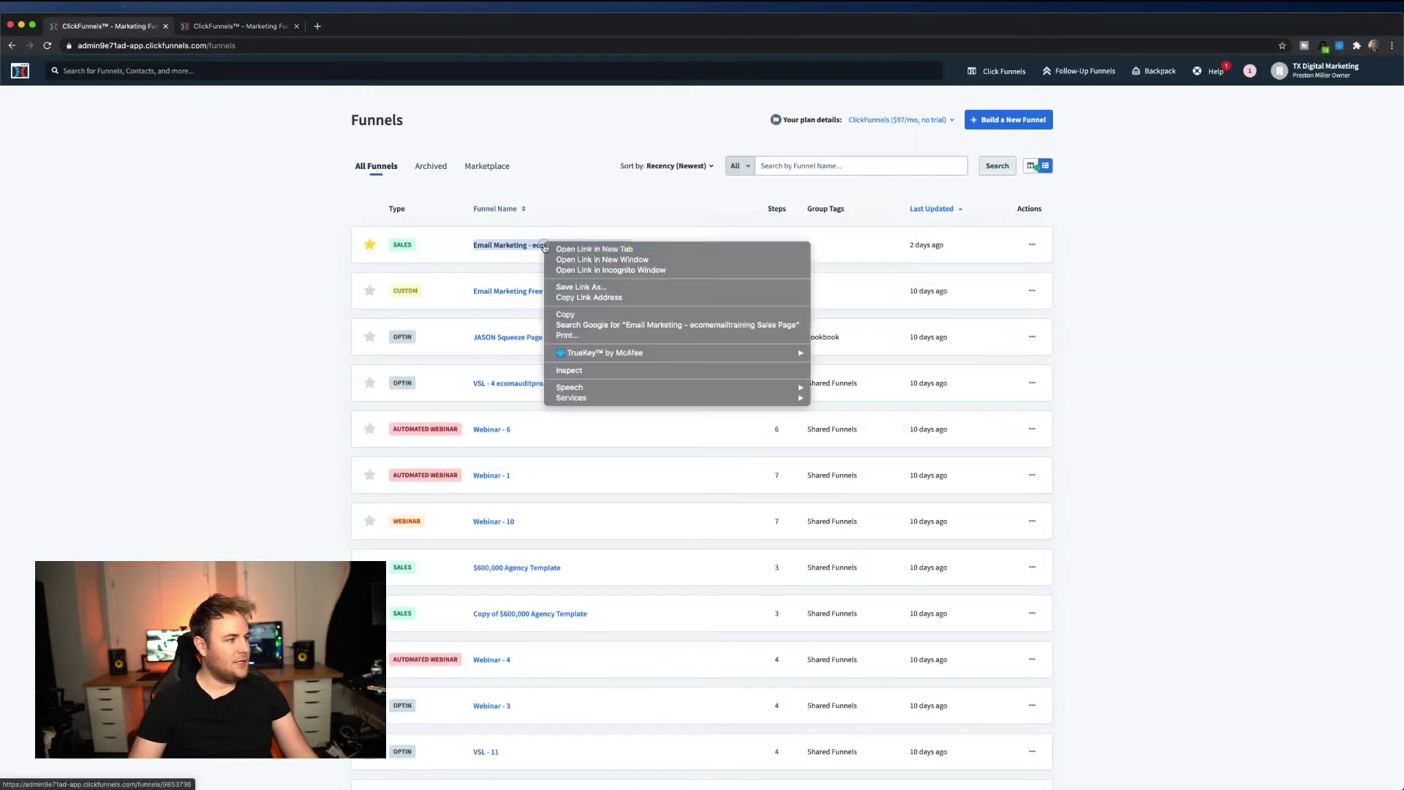
click(559, 250)
click(353, 26)
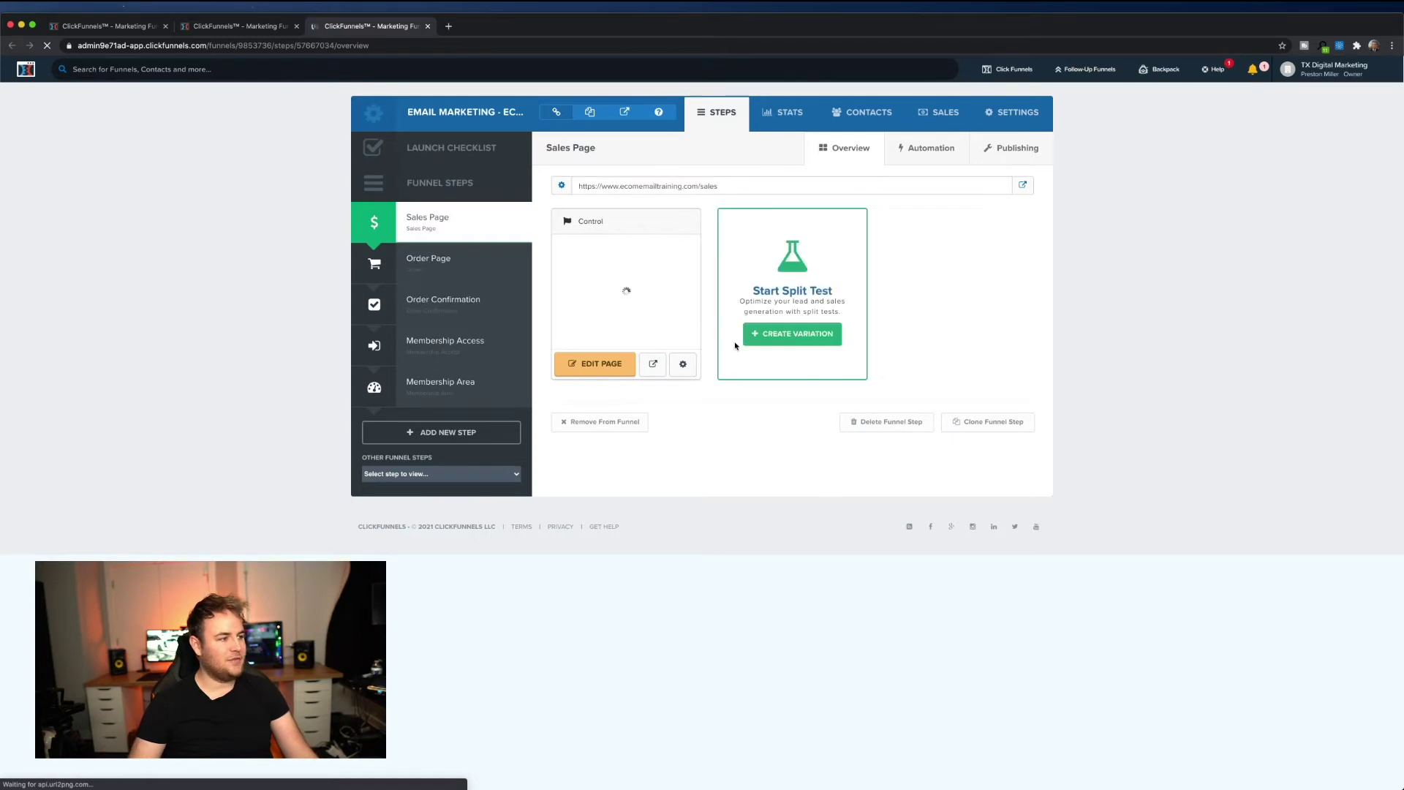
Preview the live Sales Page and read down to the $37 email templates offer
click(653, 363)
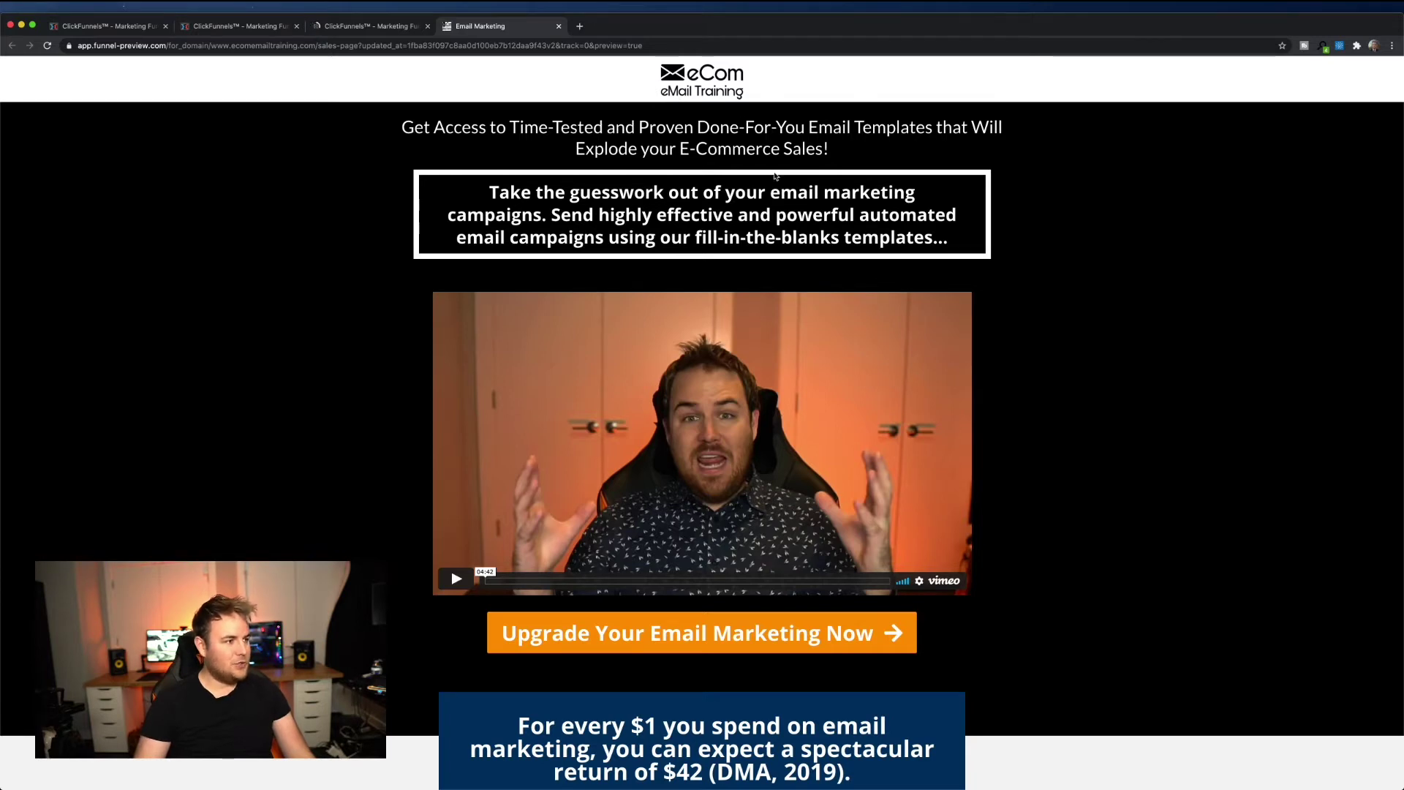
scroll(993, 361, down, 7)
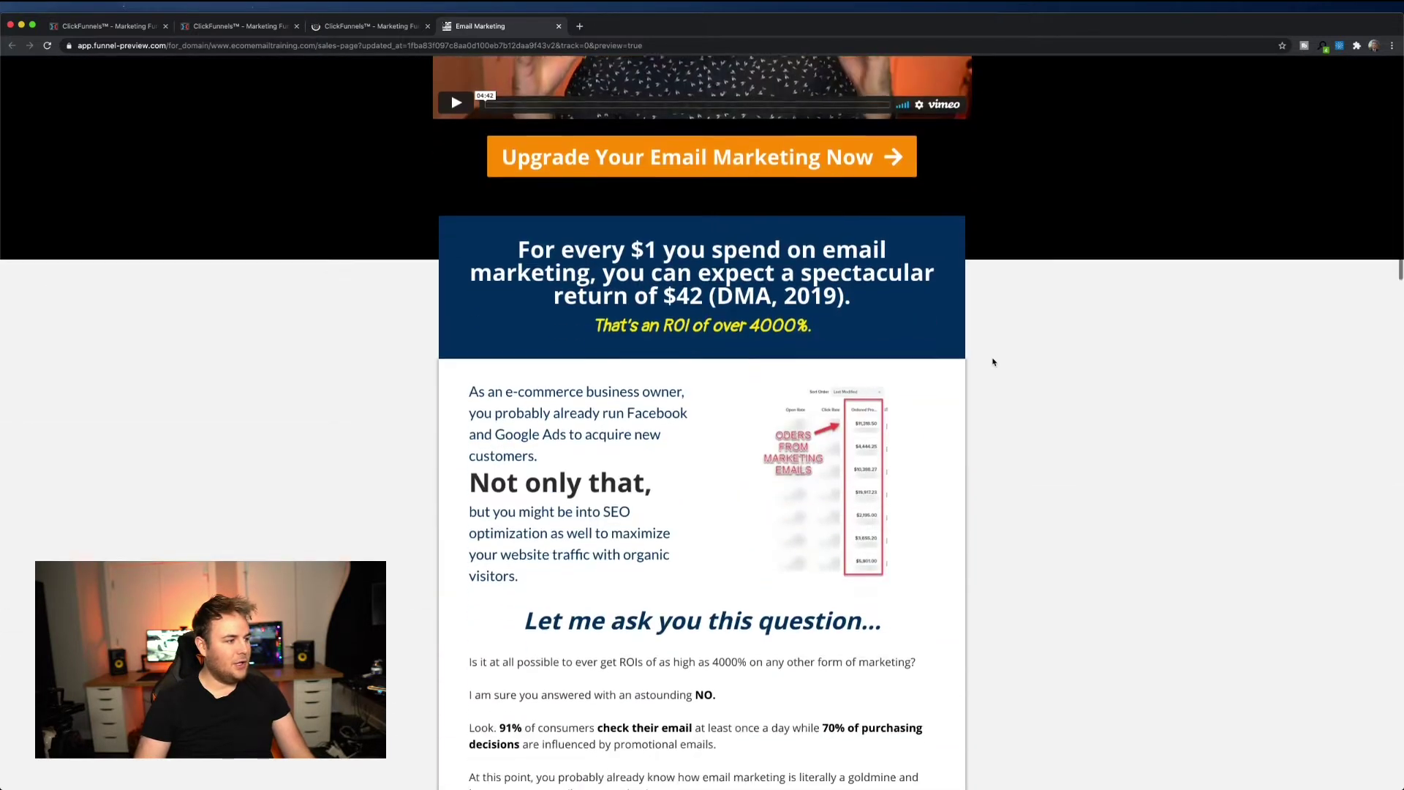
scroll(993, 361, down, 7)
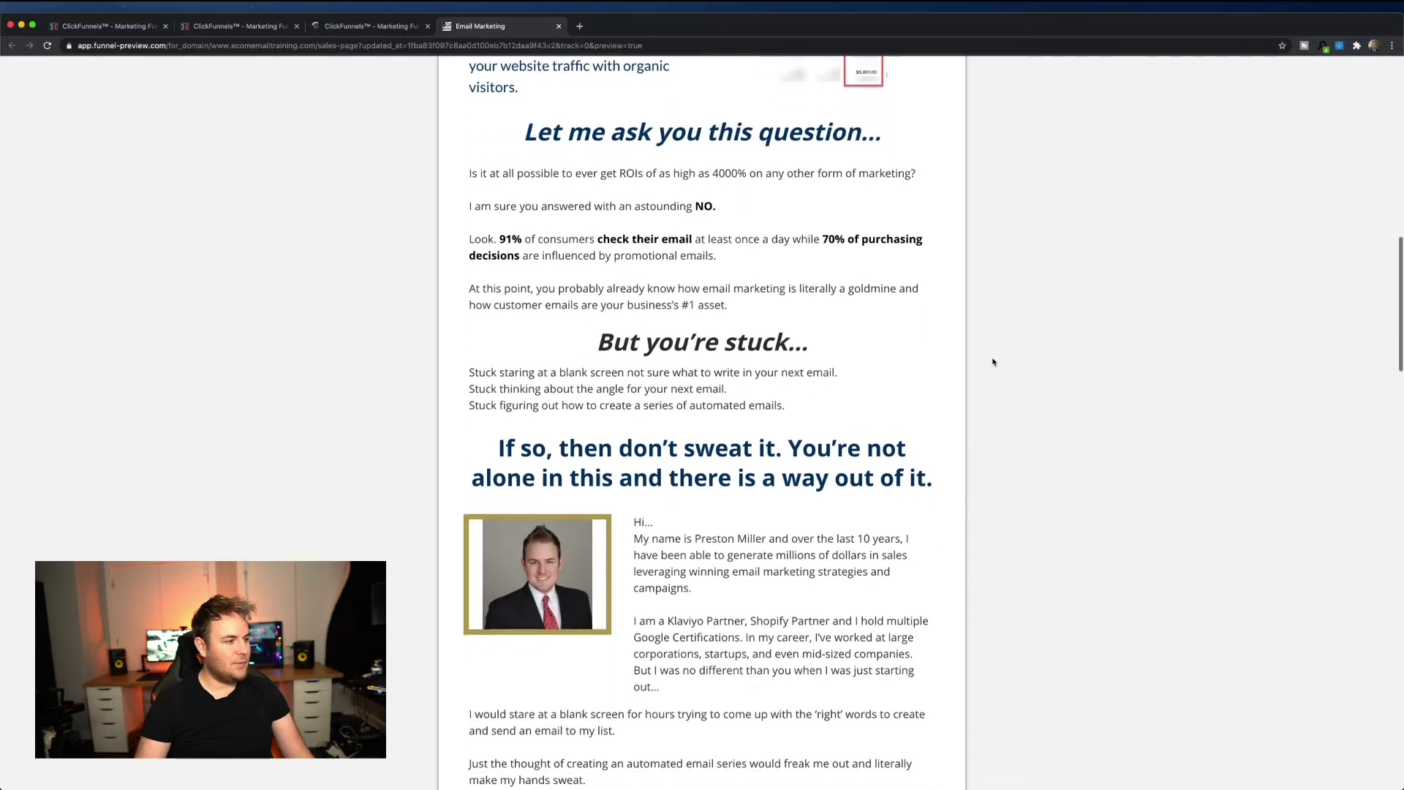
scroll(994, 362, down, 5)
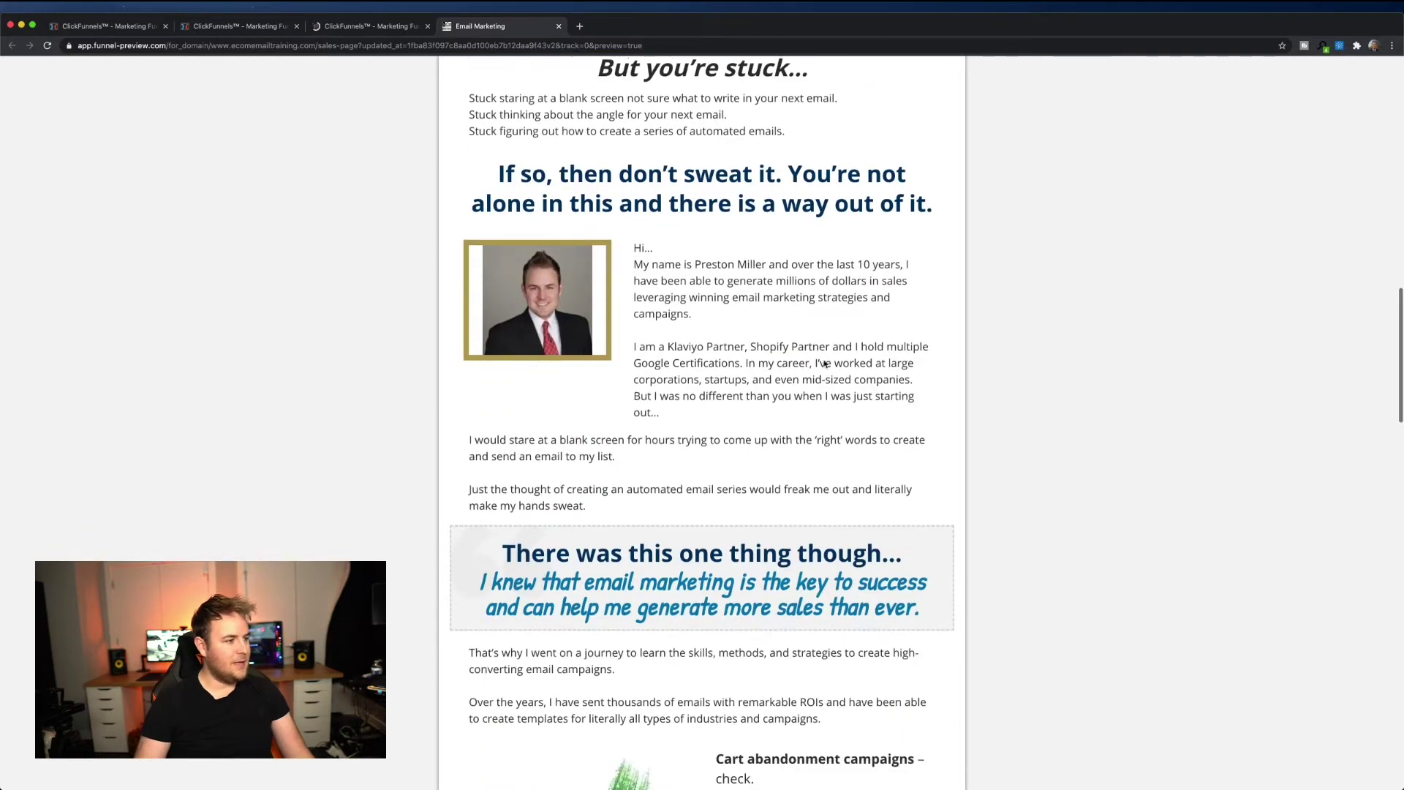
scroll(825, 364, down, 4)
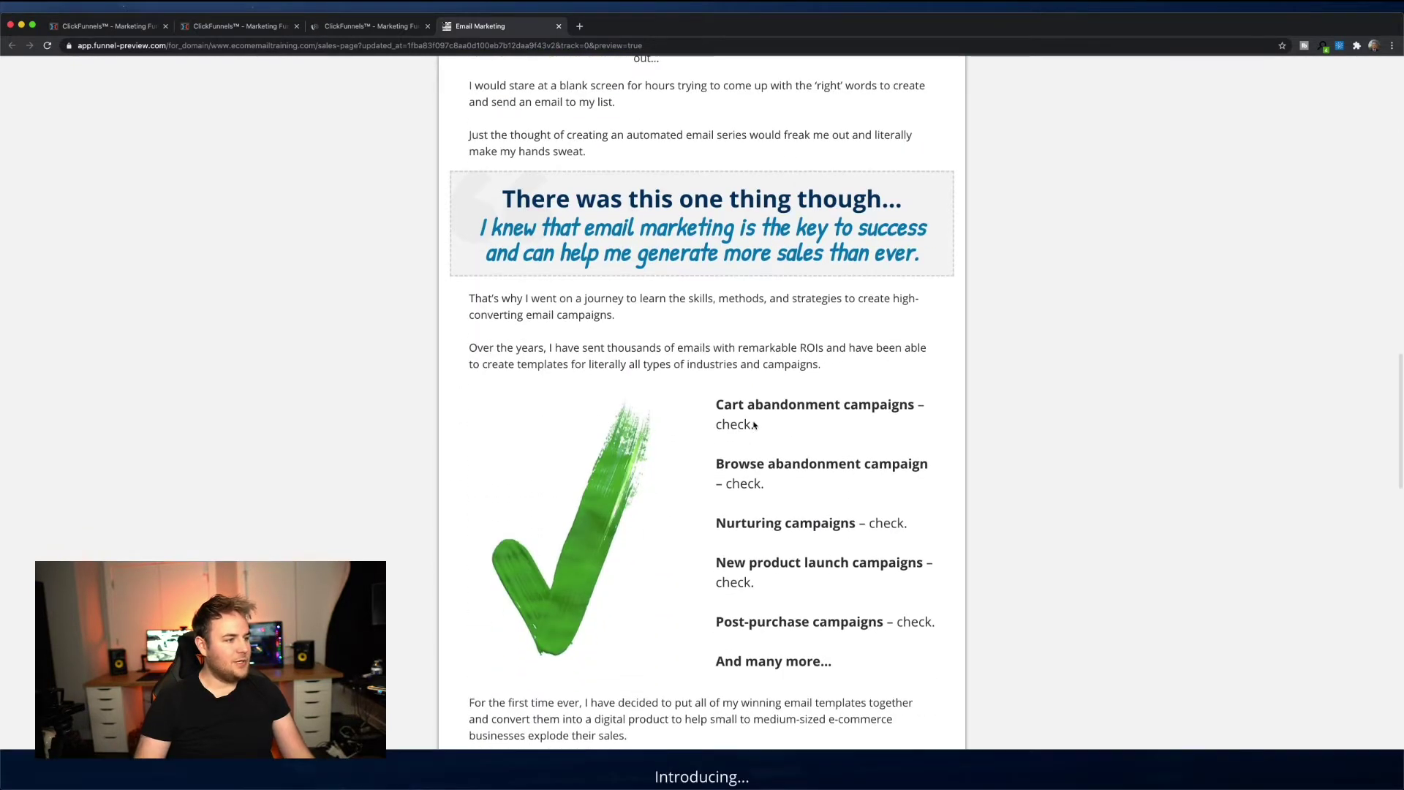
scroll(732, 410, down, 2)
scroll(724, 317, down, 2)
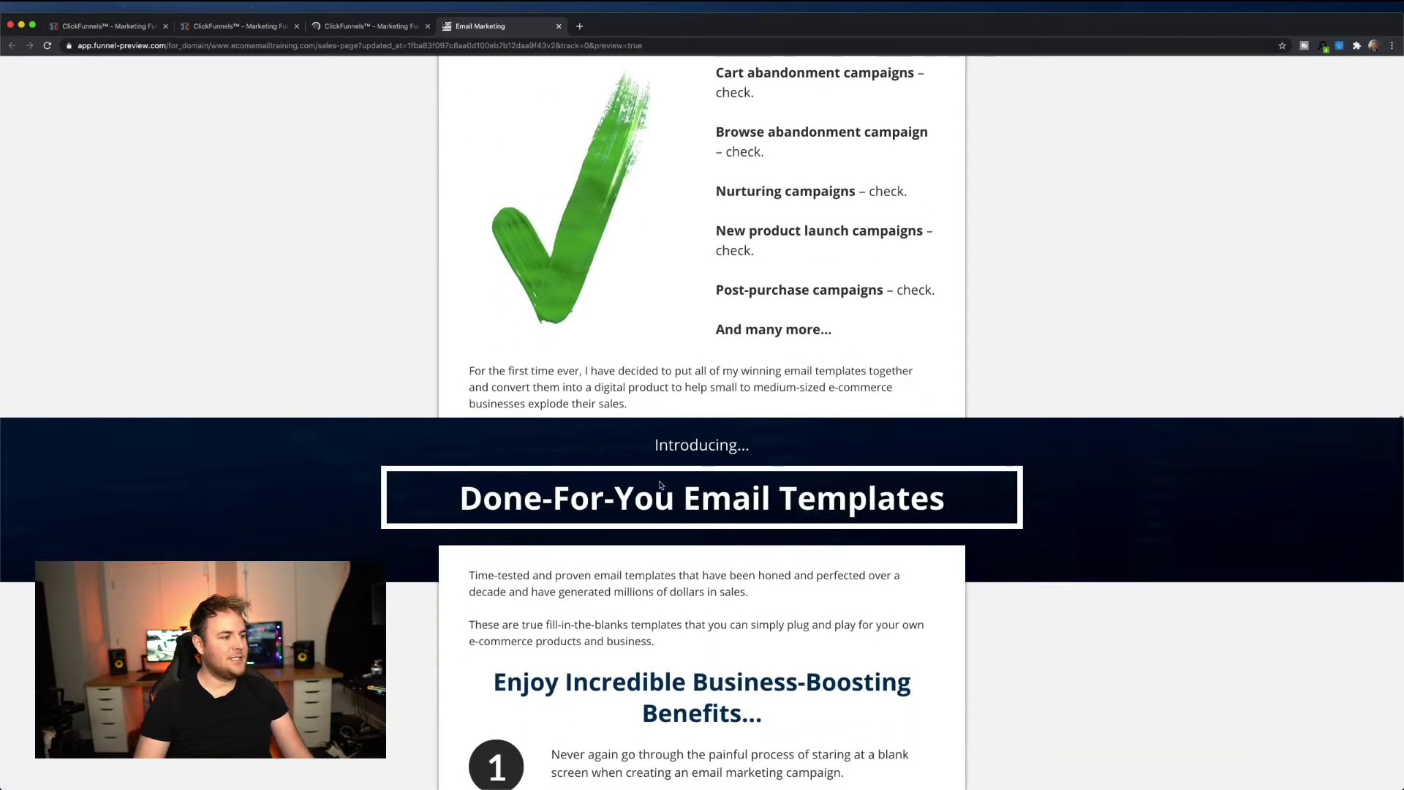
scroll(661, 485, down, 2)
scroll(666, 480, down, 3)
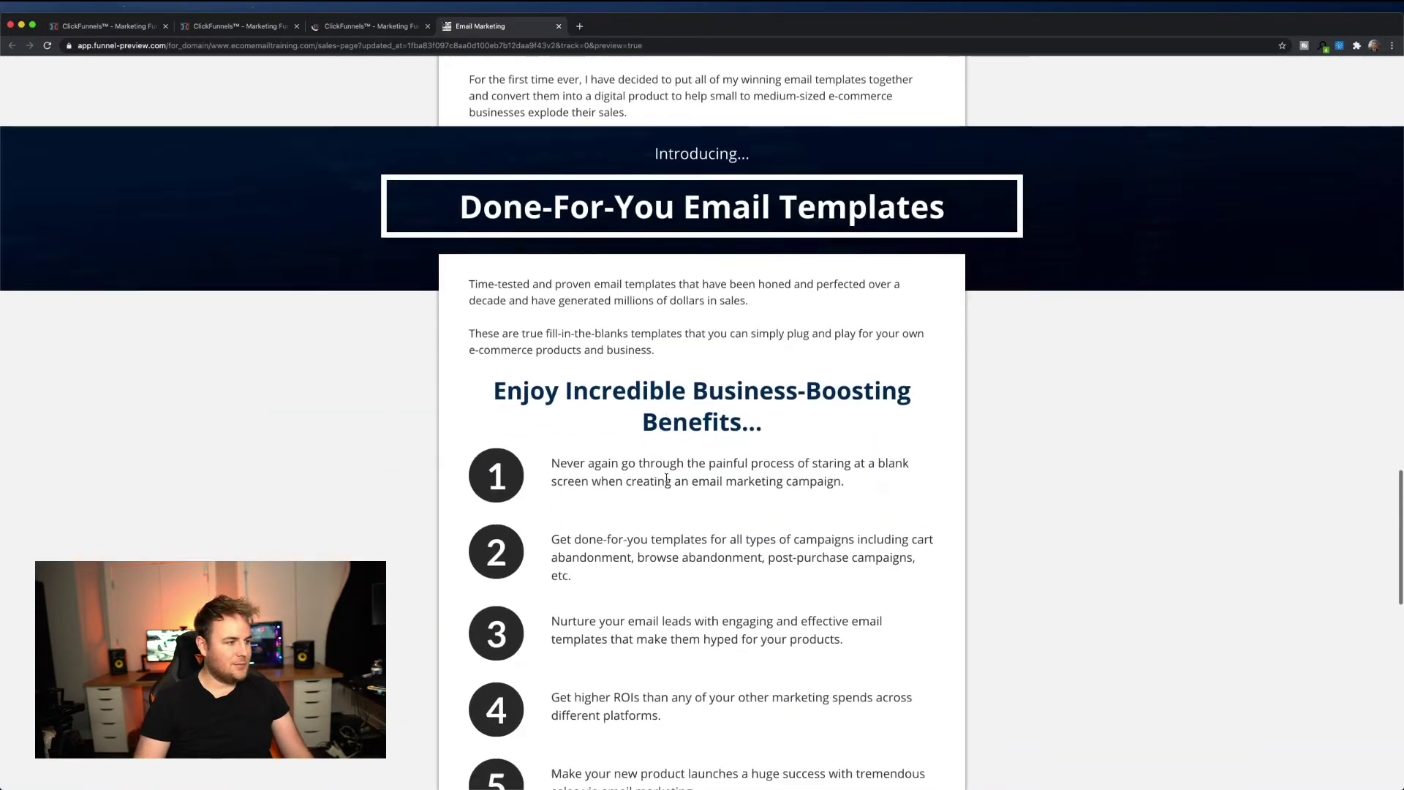
scroll(667, 479, down, 8)
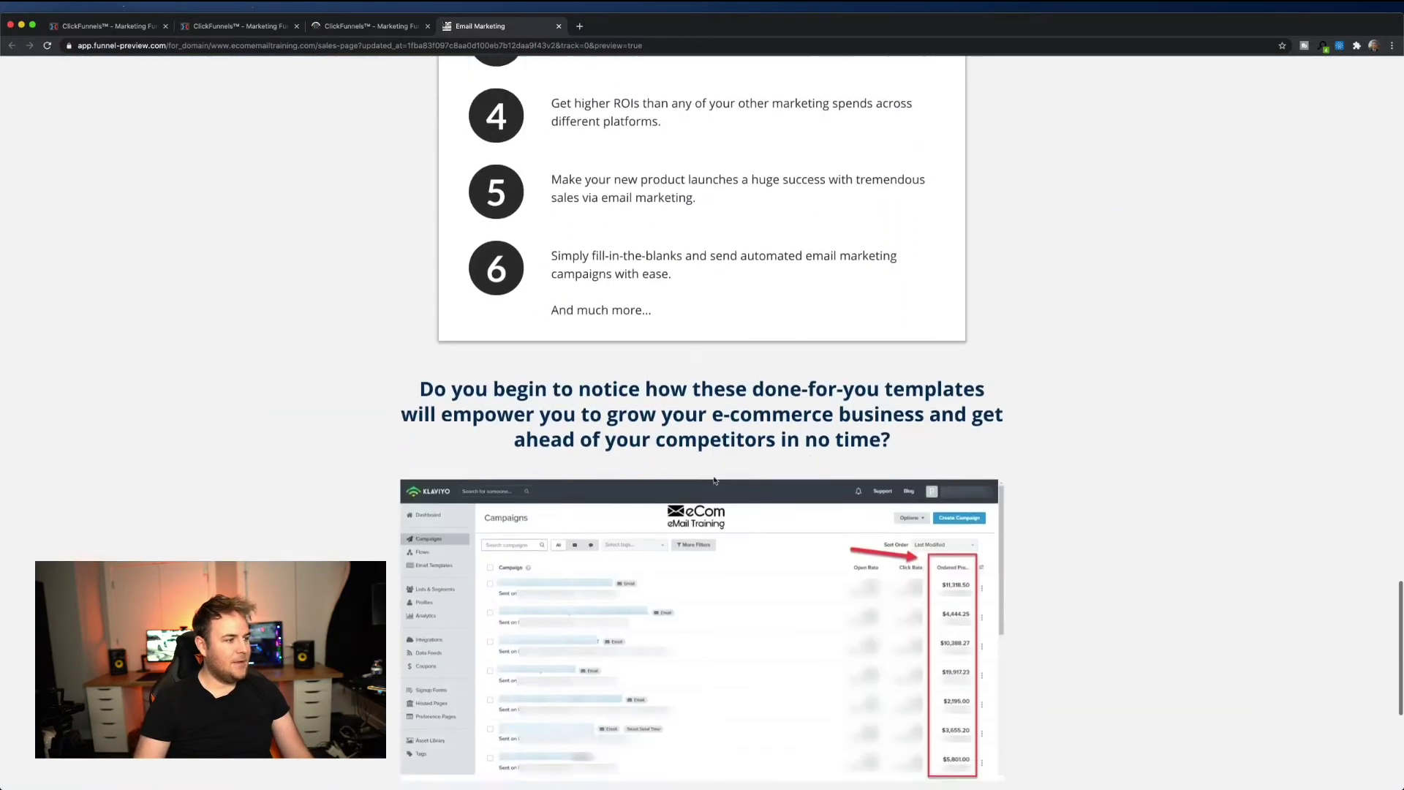
scroll(714, 481, down, 1)
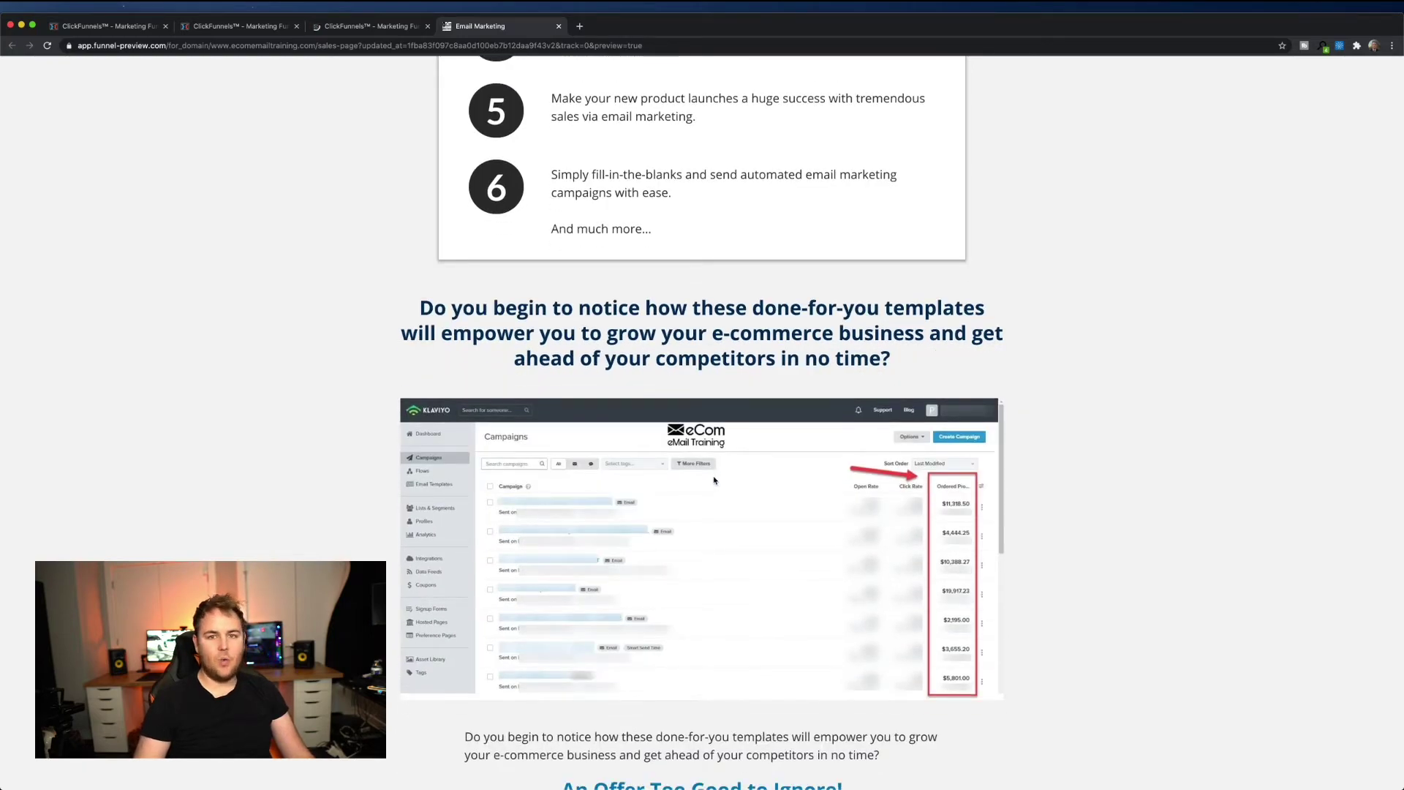
scroll(715, 480, down, 4)
scroll(714, 478, up, 15)
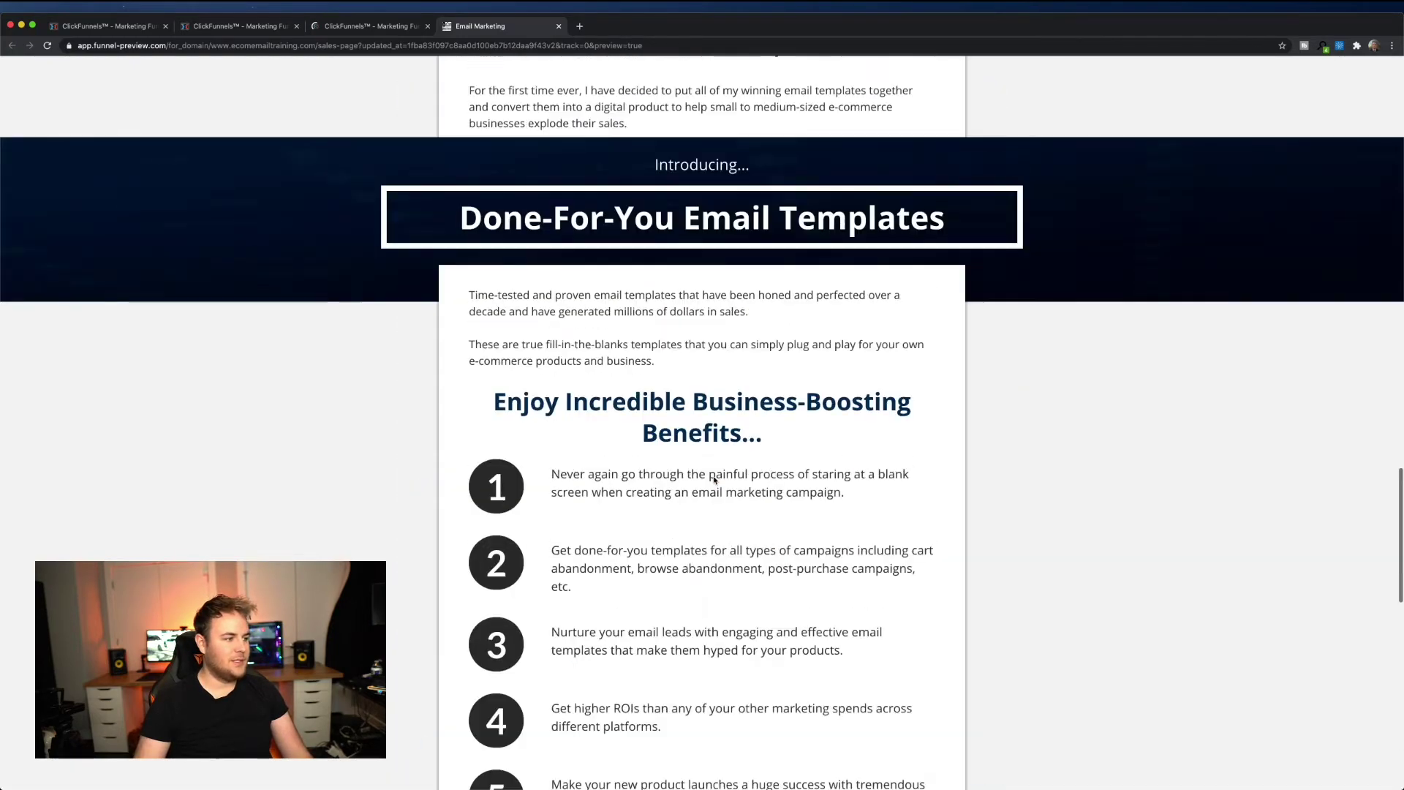
scroll(714, 476, up, 3)
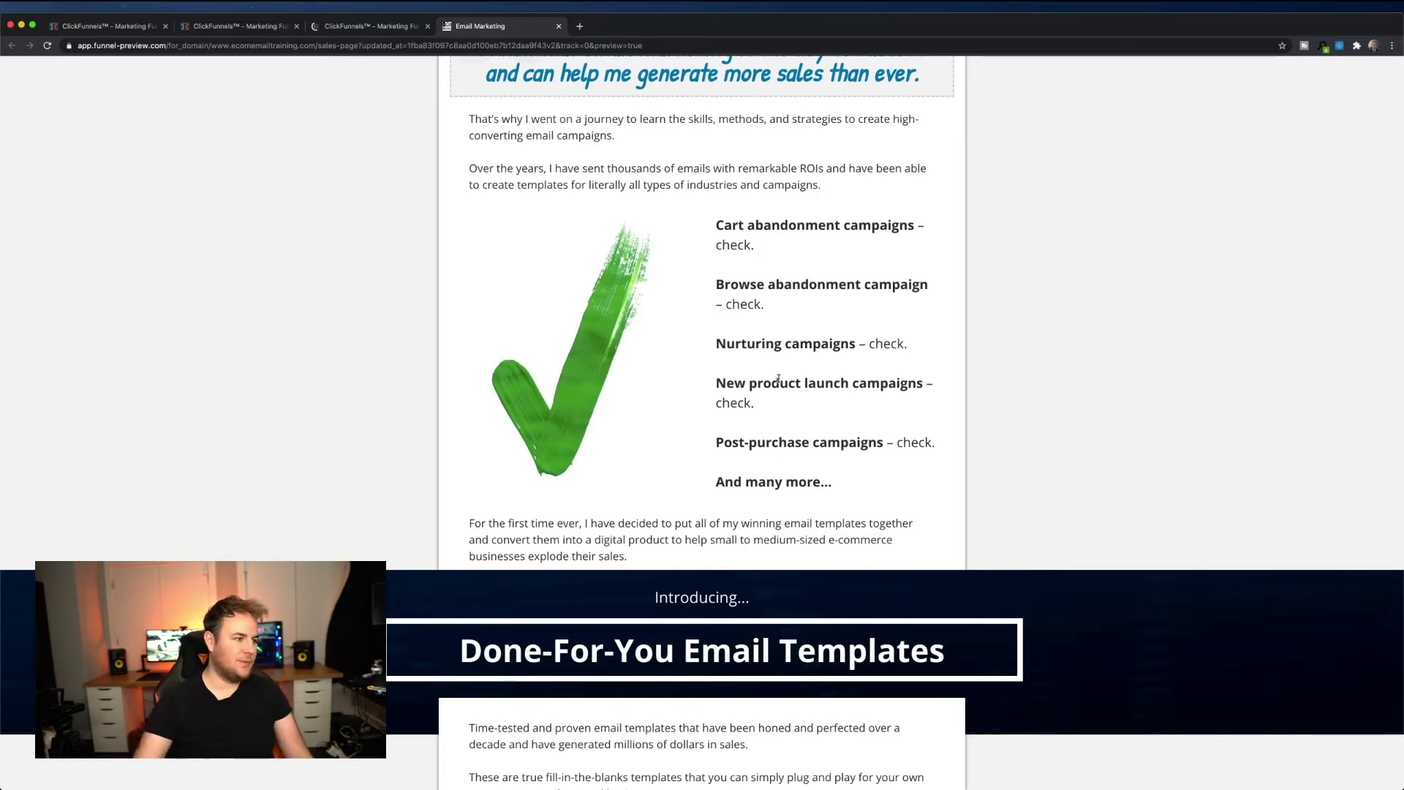
scroll(757, 459, down, 15)
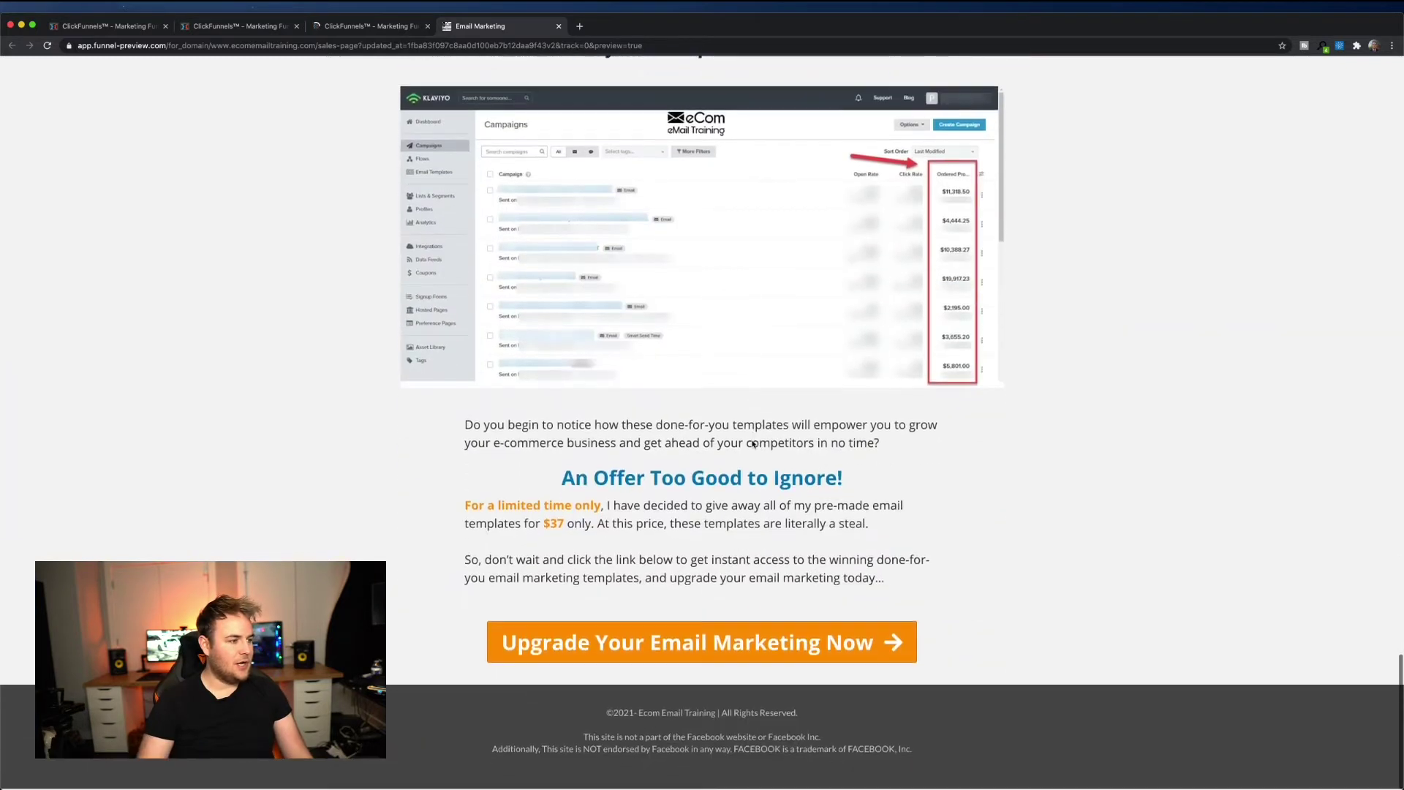
Follow the sales page button to the order page, check the $37.00 total, then return to the preview
click(706, 643)
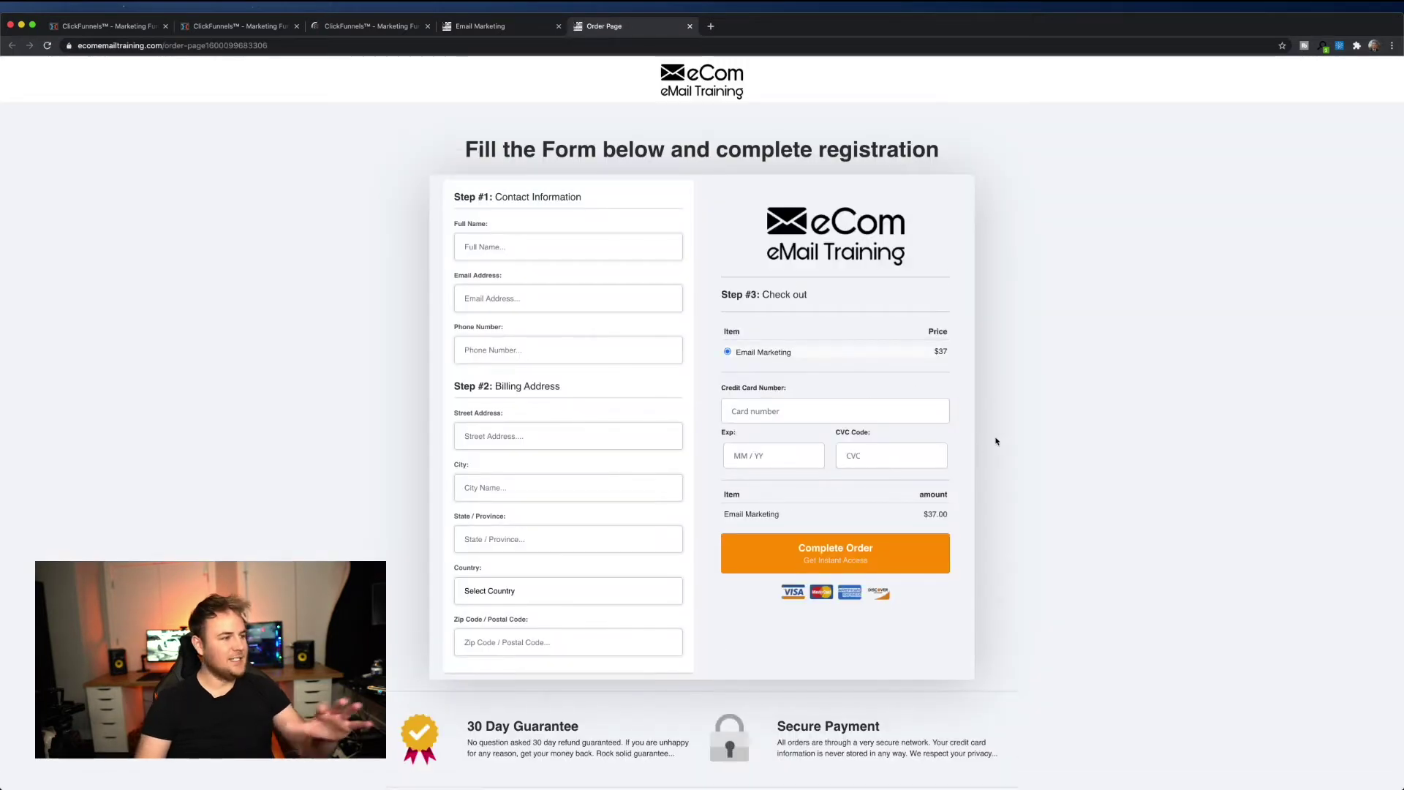
scroll(734, 386, down, 2)
scroll(747, 380, up, 2)
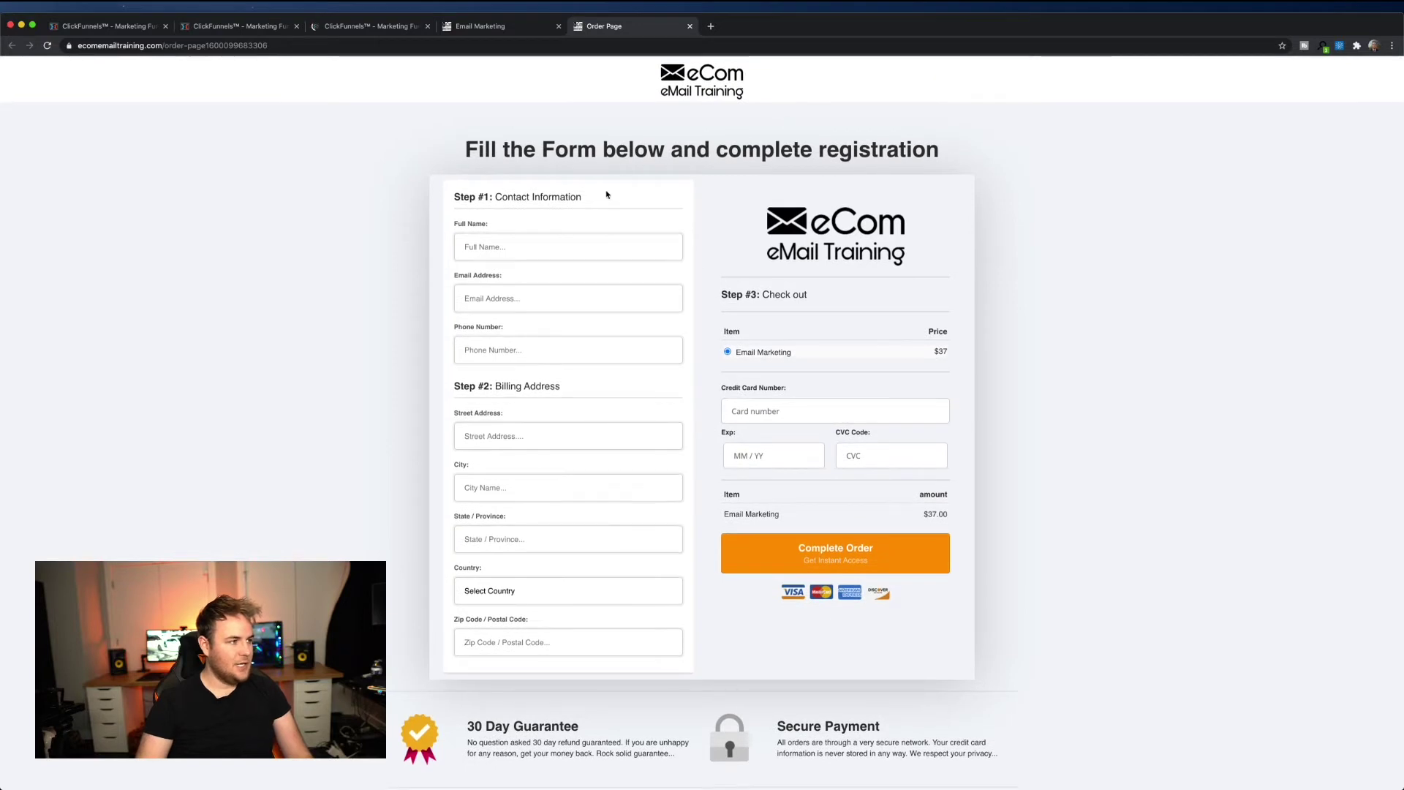
drag(925, 516, 954, 520)
click(954, 520)
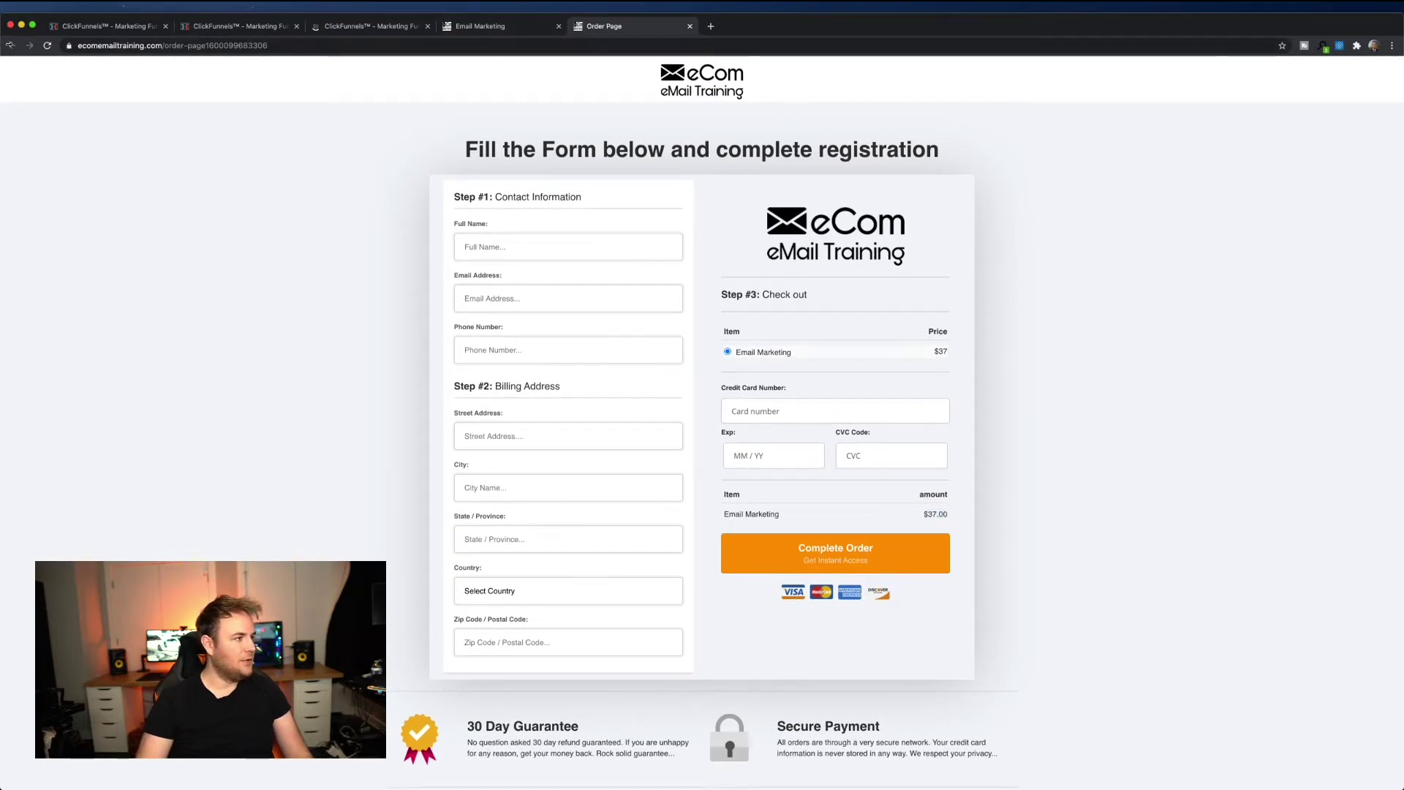
click(475, 26)
scroll(657, 219, up, 15)
Bring the preview back to the top and return to the funnel's Sales Page overview
scroll(656, 219, up, 3)
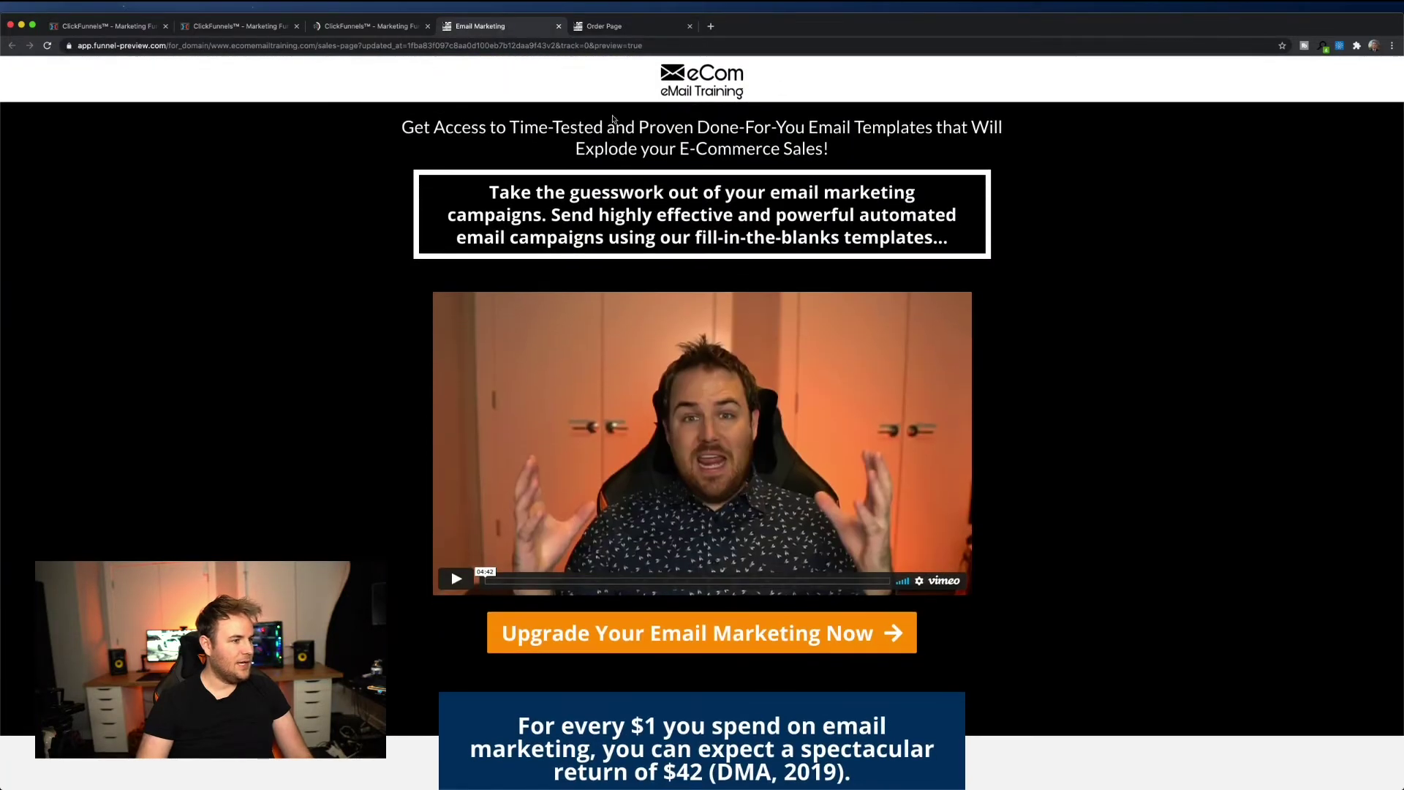
scroll(793, 198, down, 2)
scroll(793, 198, up, 2)
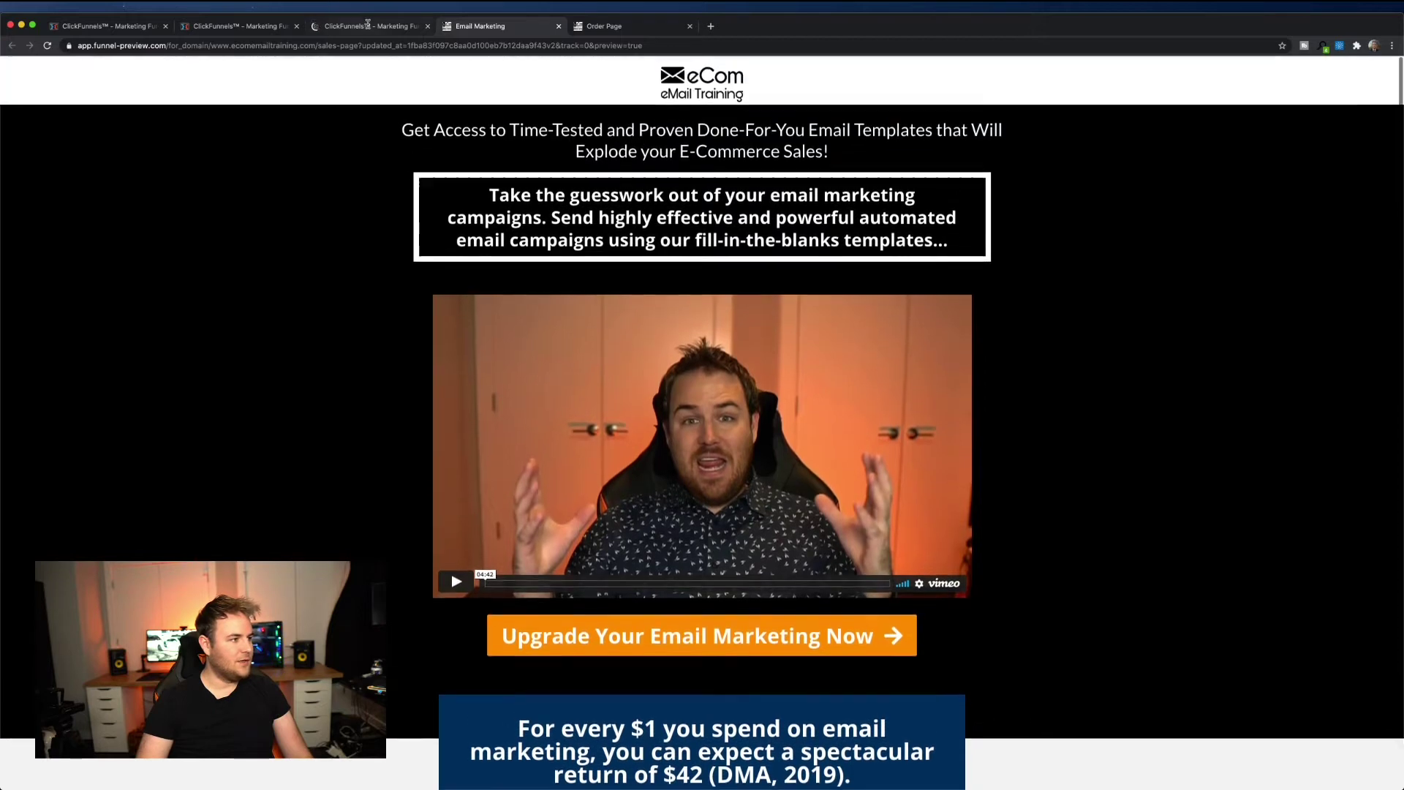
click(369, 27)
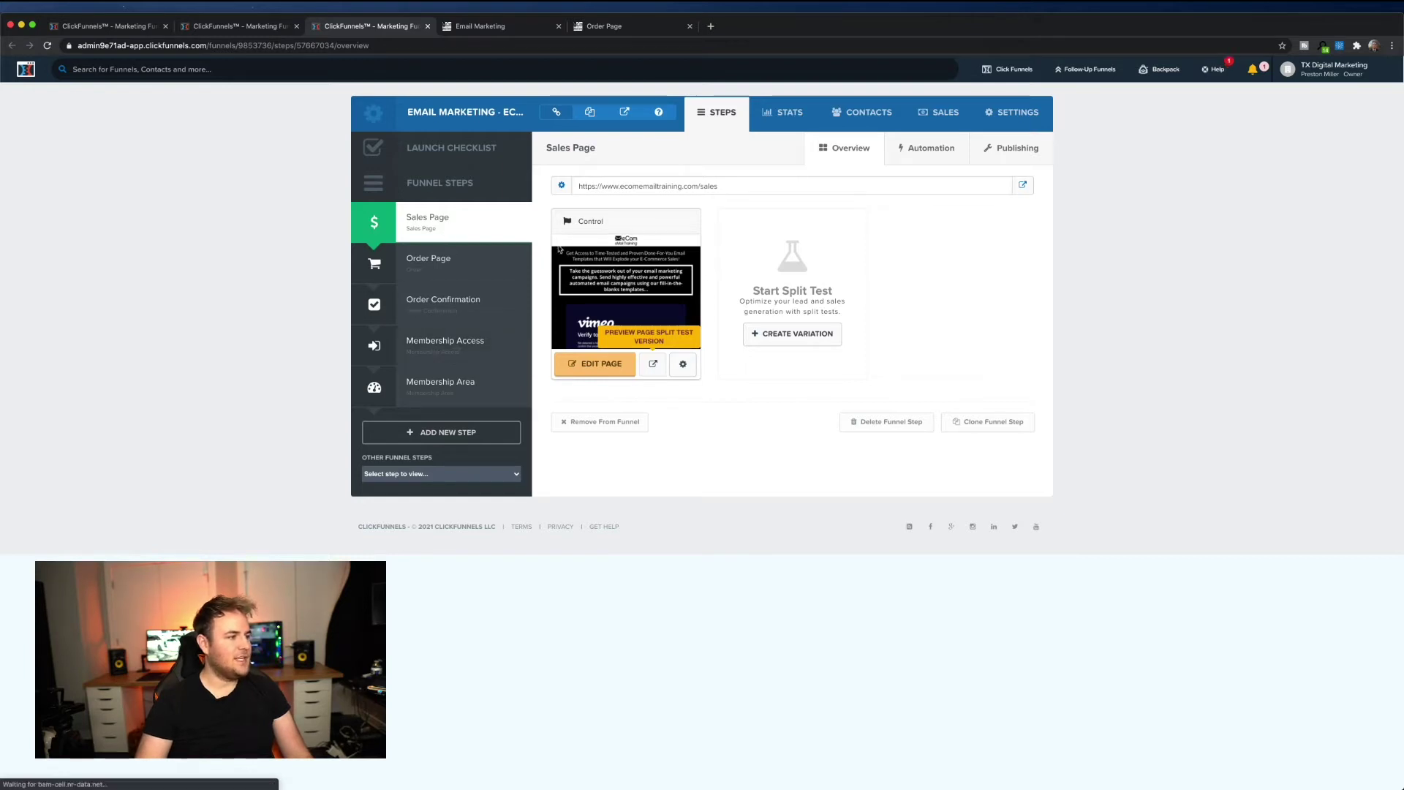
Reload, test-replace the subheadline with 'sdafsd', undo it, and move down toward the Upgrade button
key(super+r)
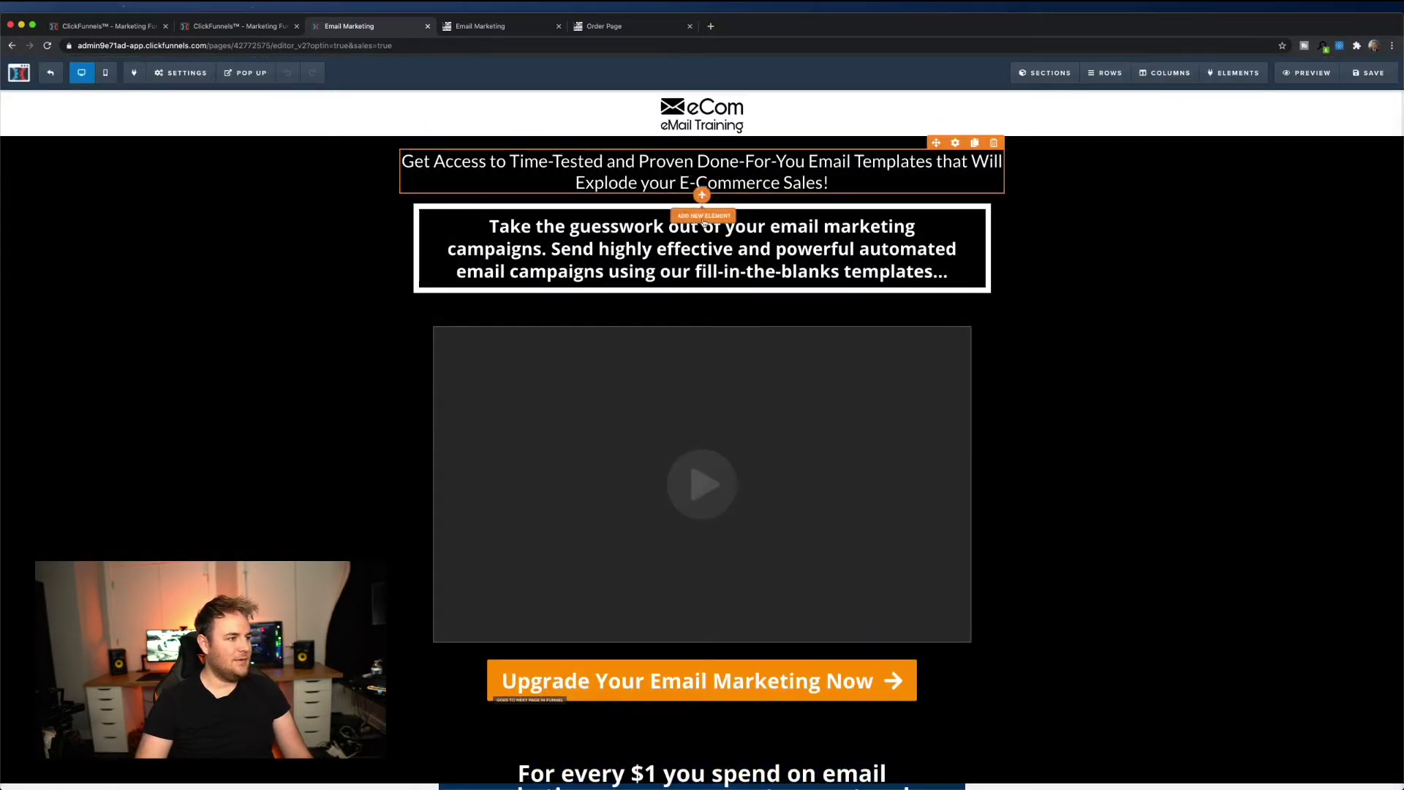
click(719, 238)
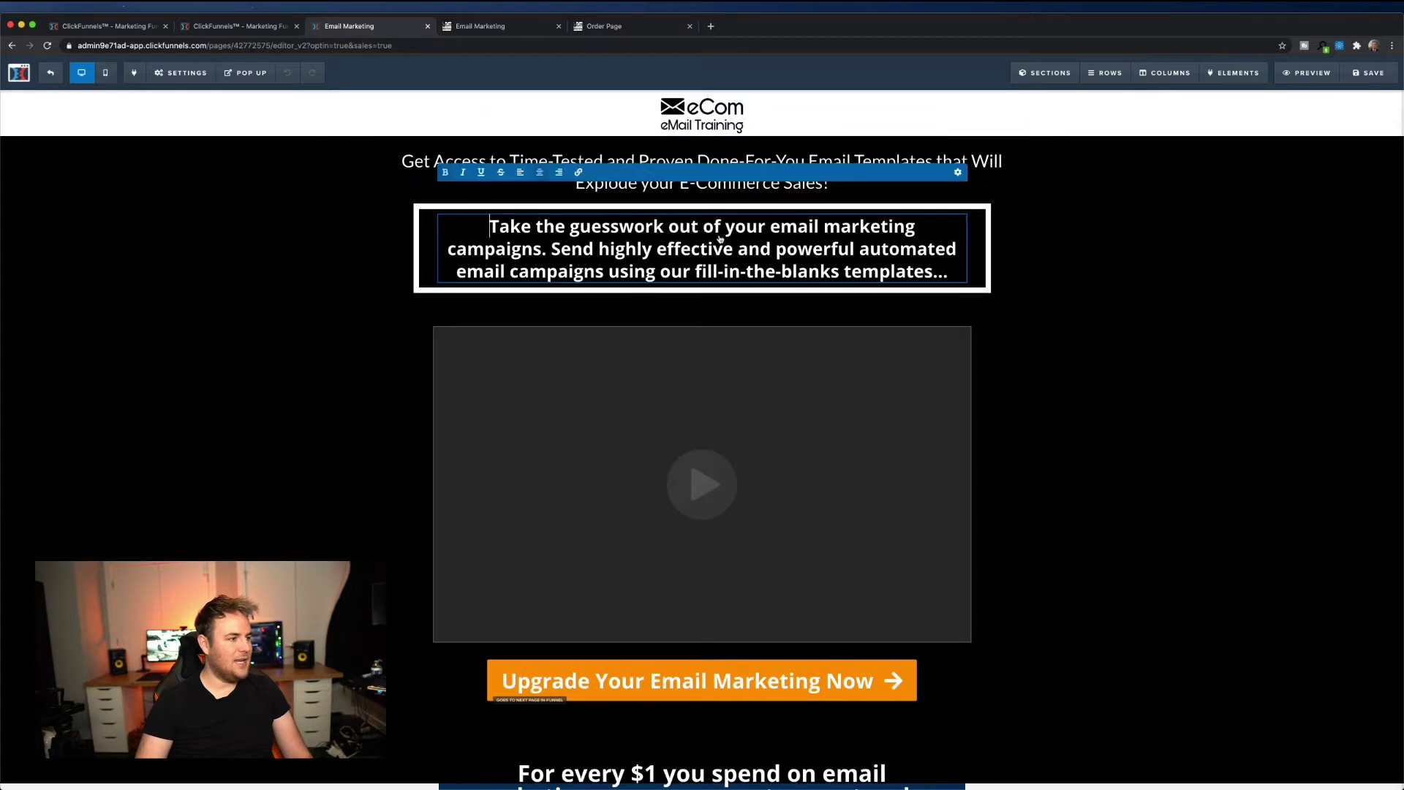
triple_click(720, 234)
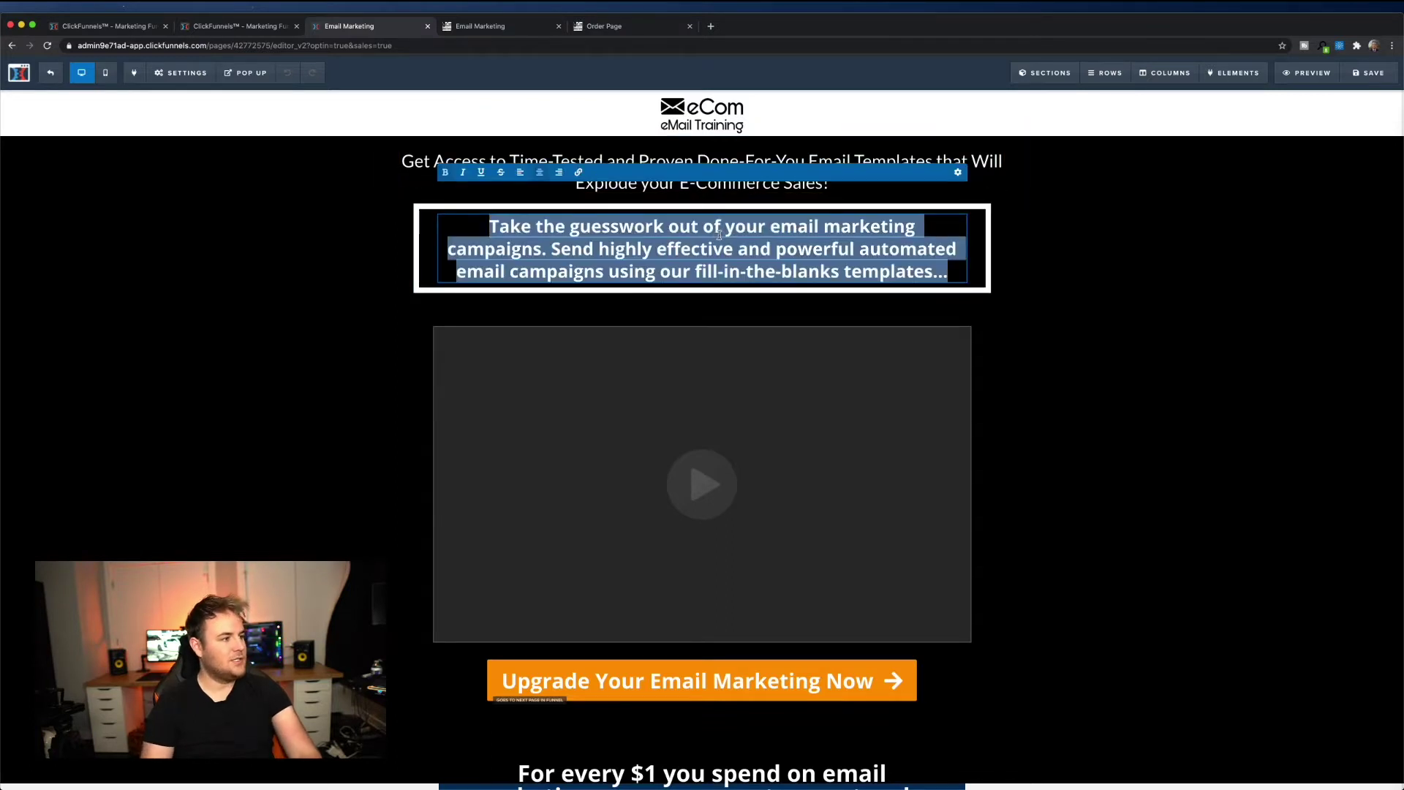
text(sdafsd)
key(super+z)
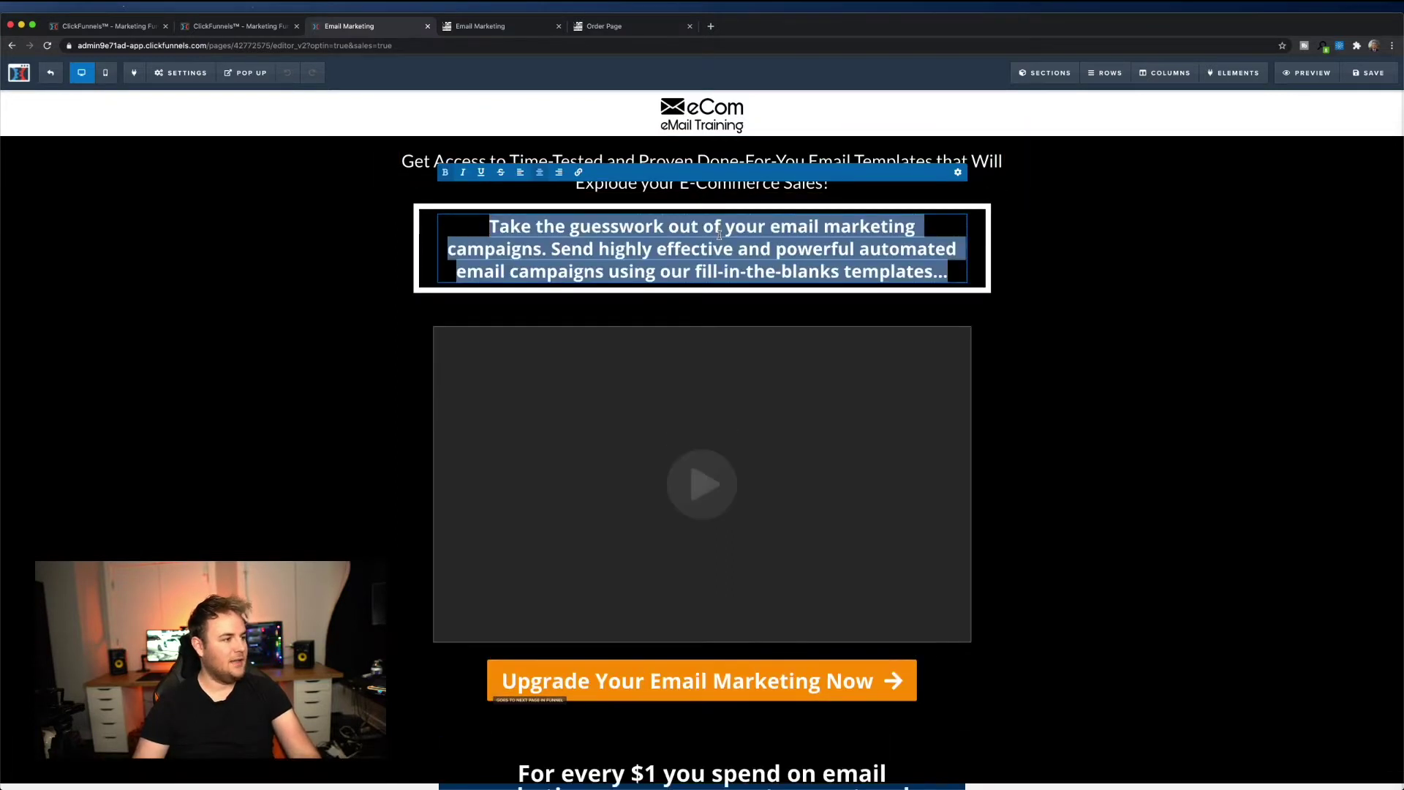
scroll(737, 298, down, 2)
scroll(737, 298, down, 2)
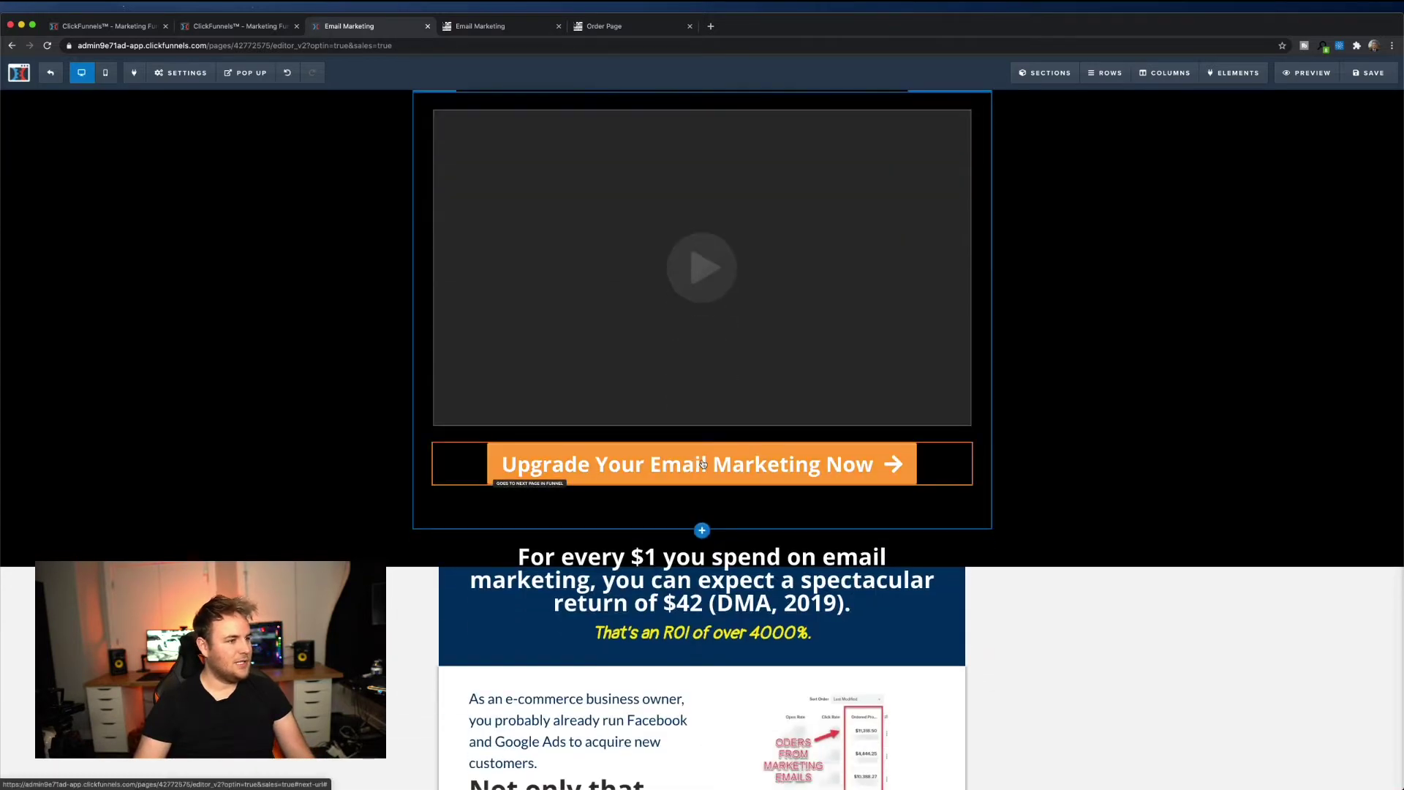
scroll(724, 466, down, 1)
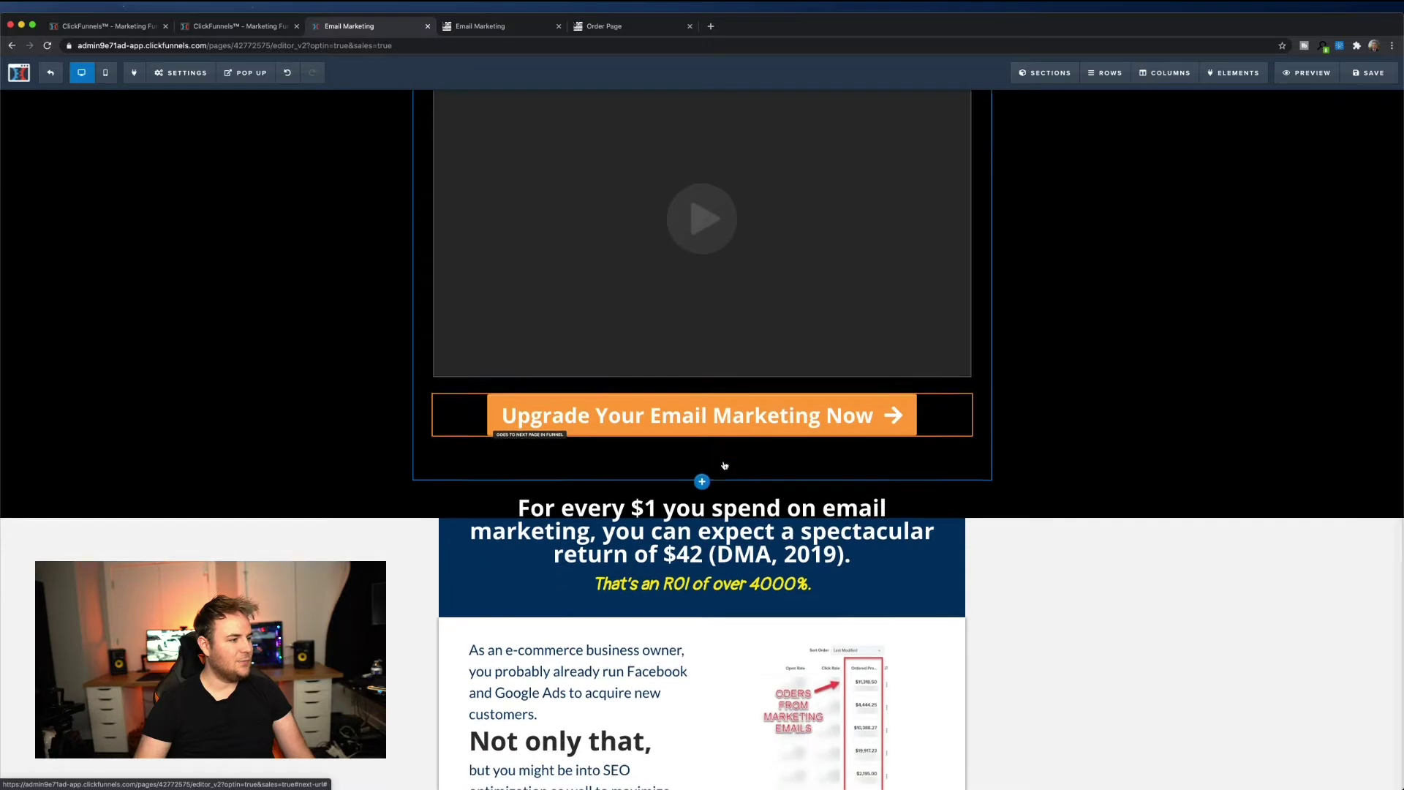
Change the Upgrade button's label from 'Upgrade Your Email Marketing Now' to 'TEST TES'
click(757, 413)
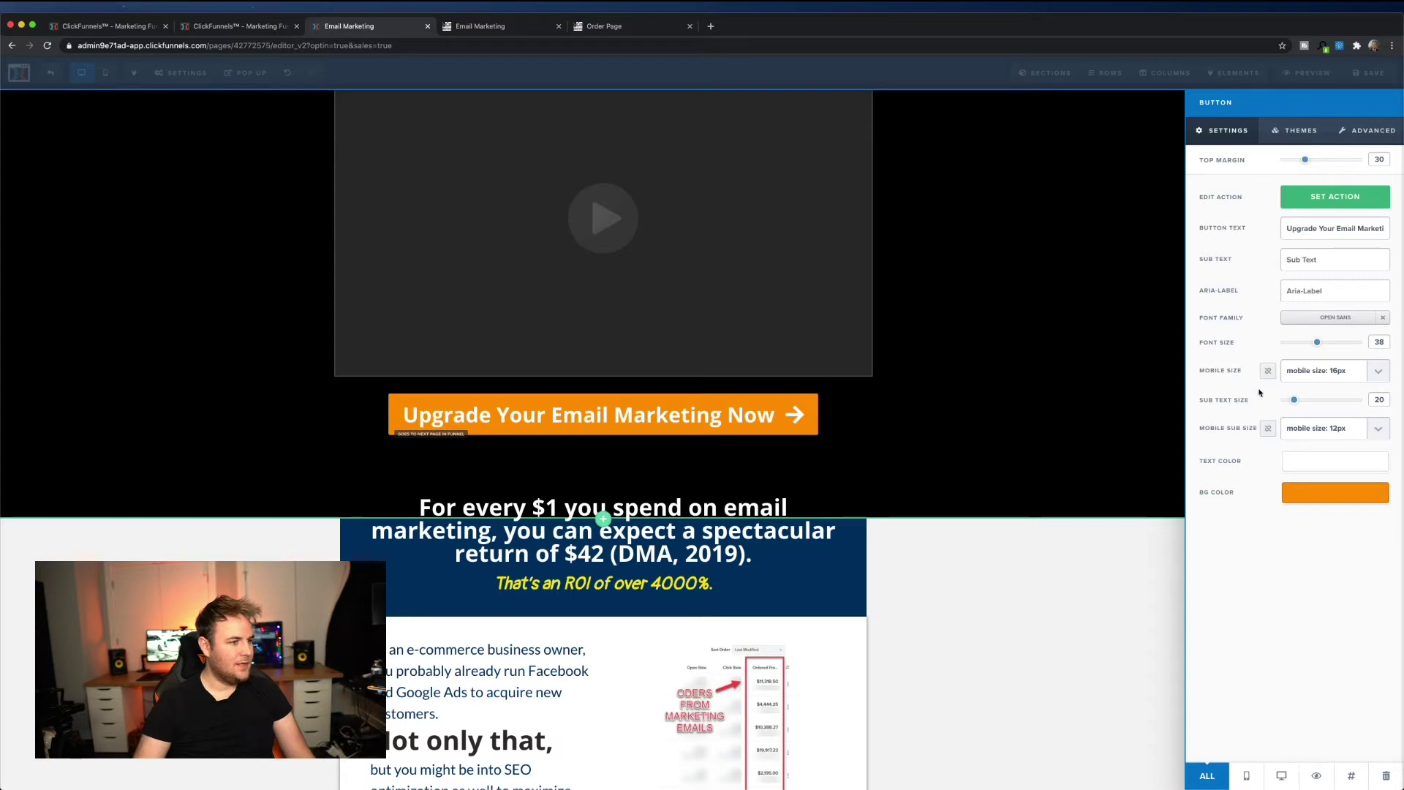
triple_click(1311, 231)
text(TEST TEST)
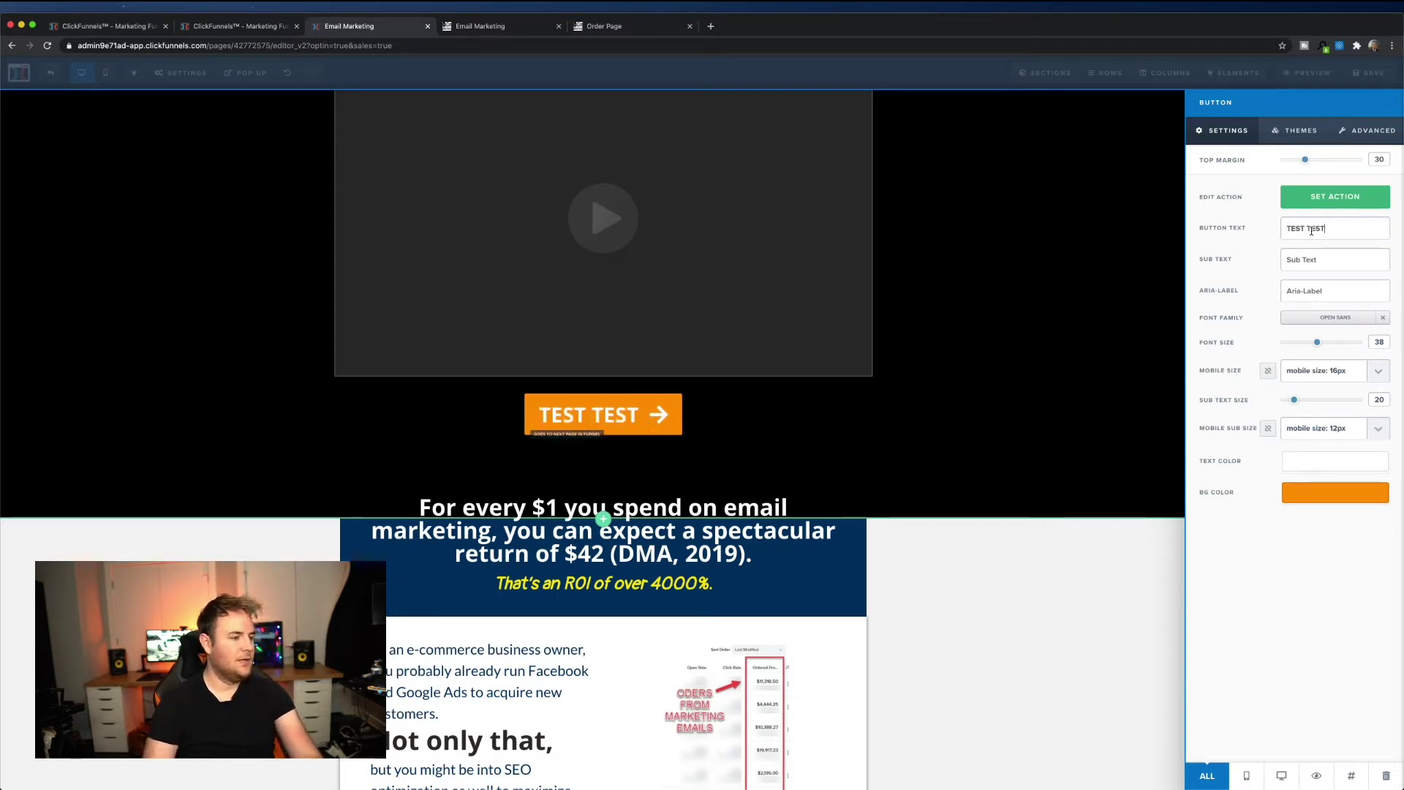
key(BackSpace)
key(BackSpace)
key(BackSpace)
key(BackSpace)
key(BackSpace)
key(BackSpace)
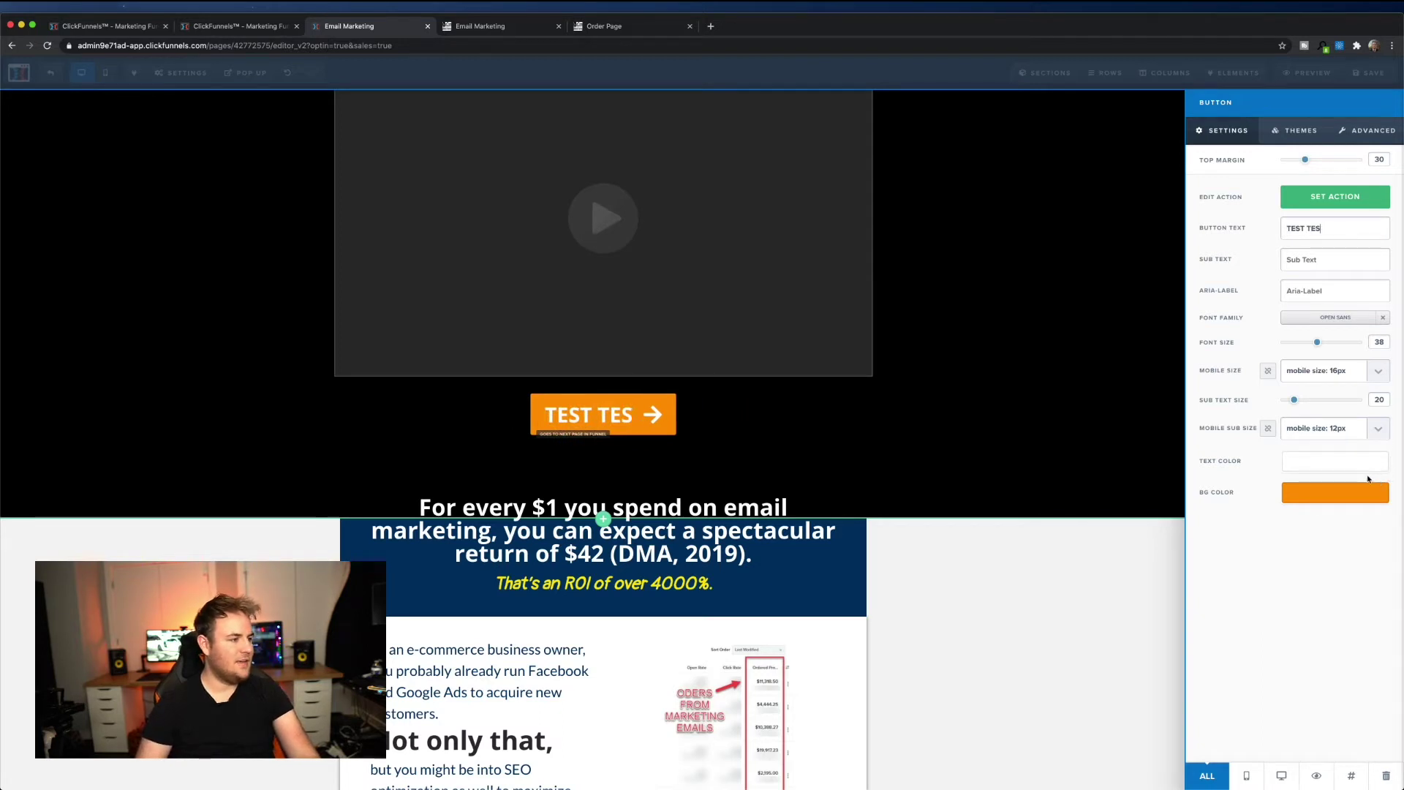
Restore the 'Upgrade Your Email Marketing Now' label, close the button settings, and review the page
key(super+z)
key(super+z)
key(super+z)
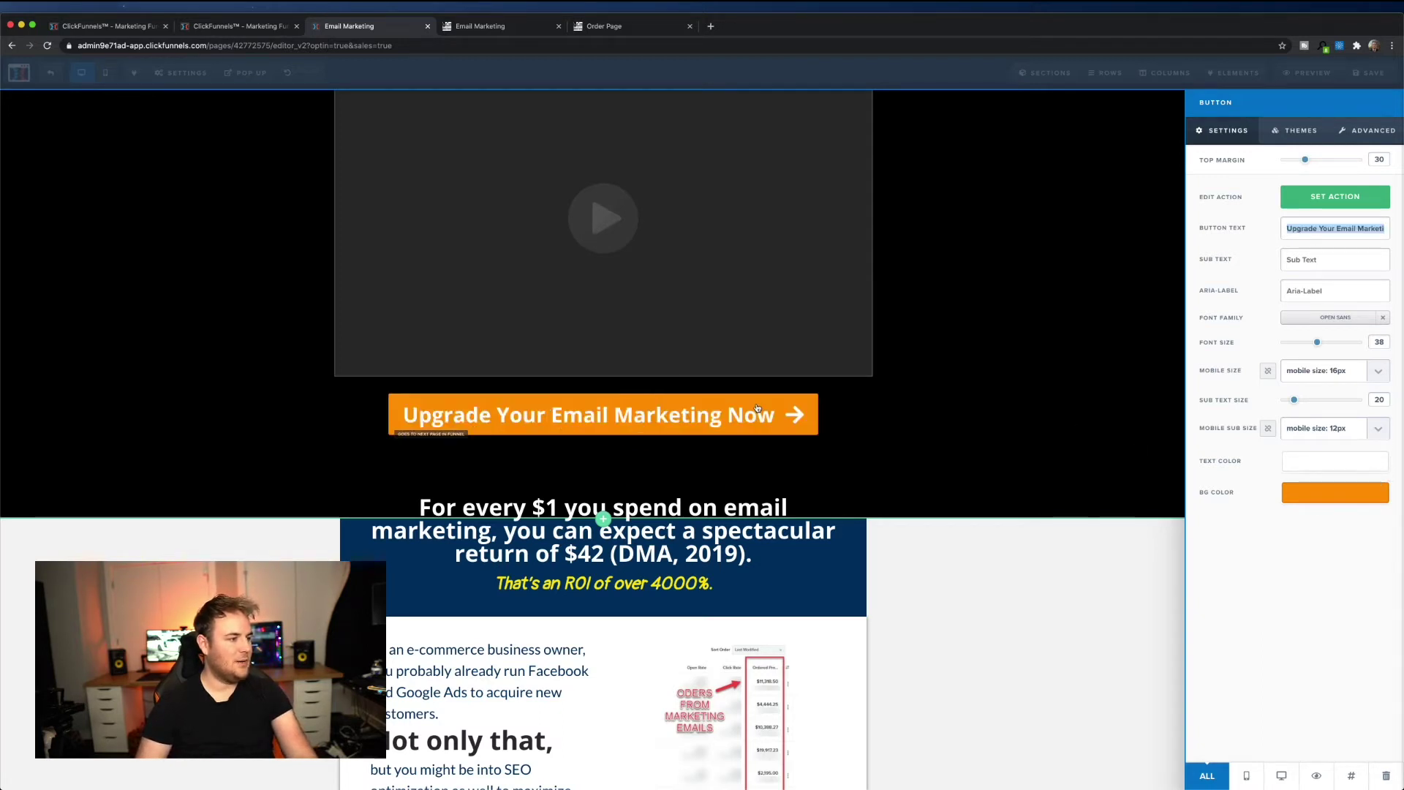
click(801, 589)
scroll(766, 565, down, 2)
scroll(766, 565, down, 1)
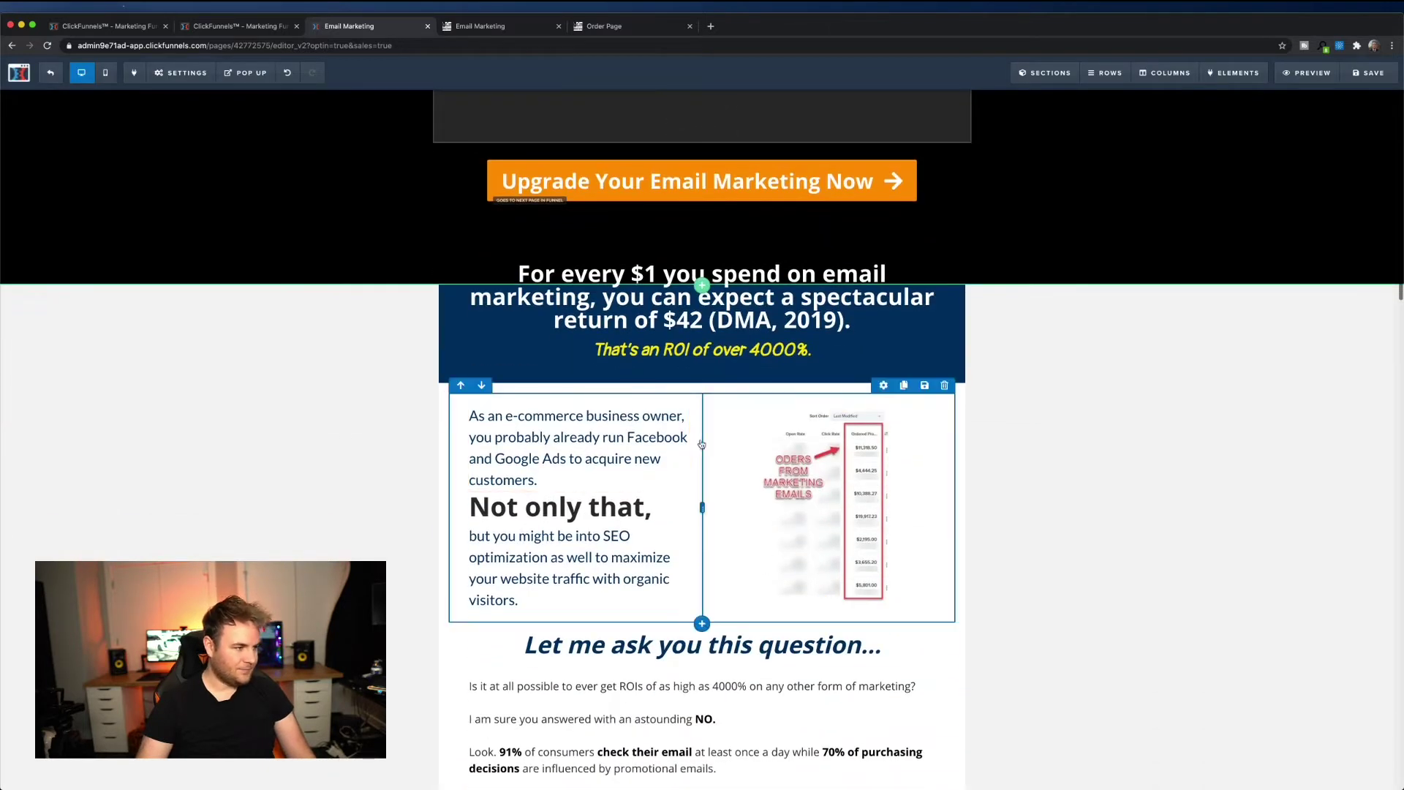
scroll(702, 444, down, 5)
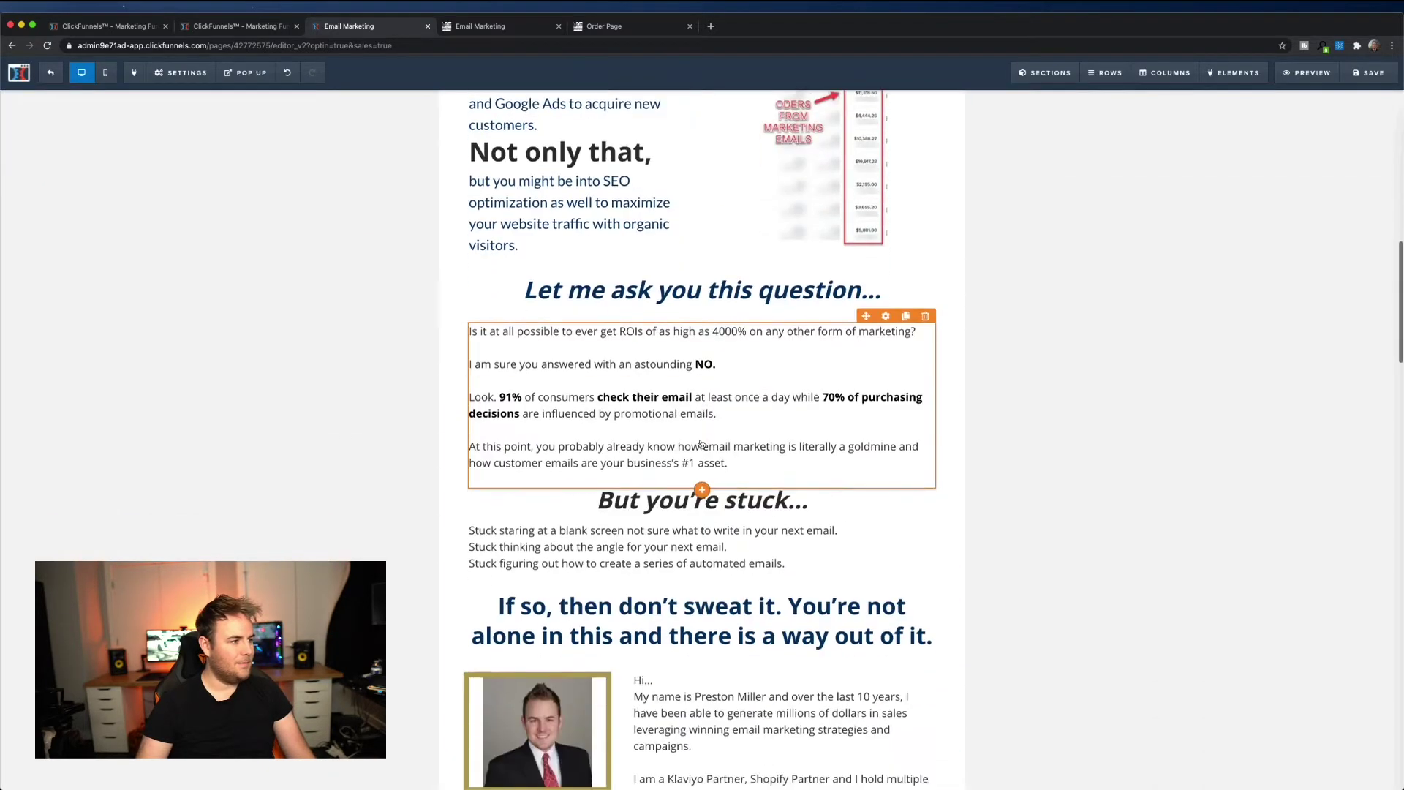
scroll(701, 444, down, 2)
scroll(707, 403, down, 2)
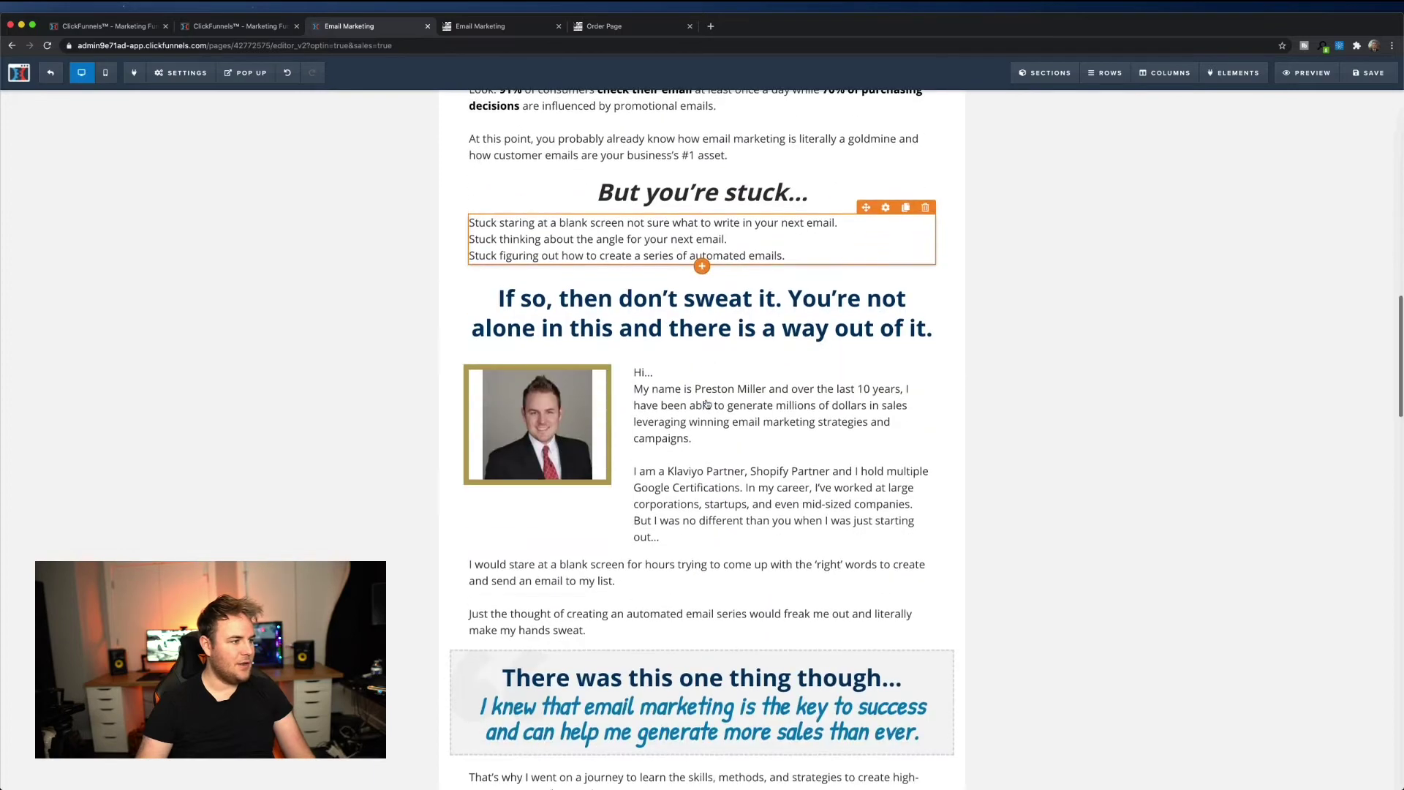
scroll(709, 486, down, 2)
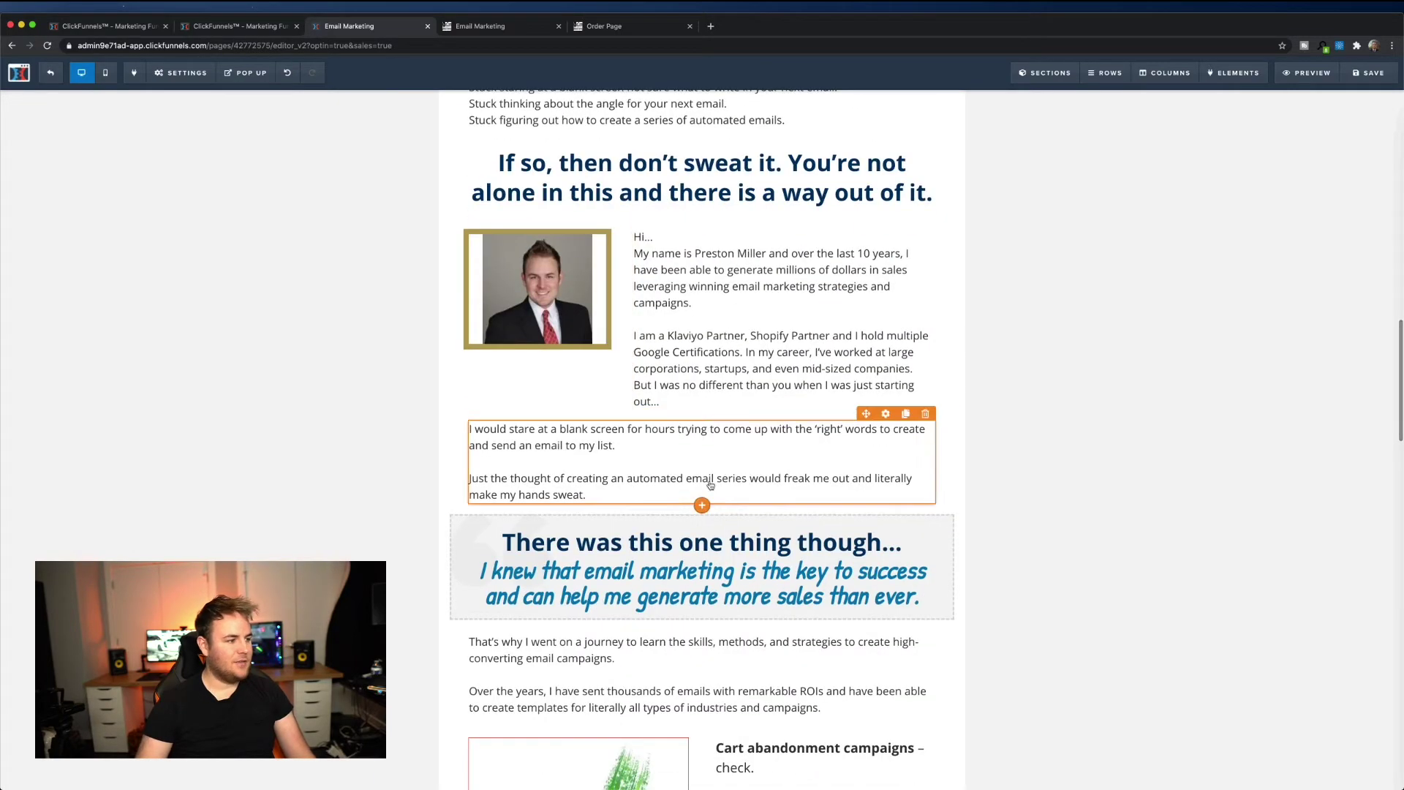
scroll(710, 481, down, 4)
scroll(710, 481, up, 4)
scroll(711, 481, up, 15)
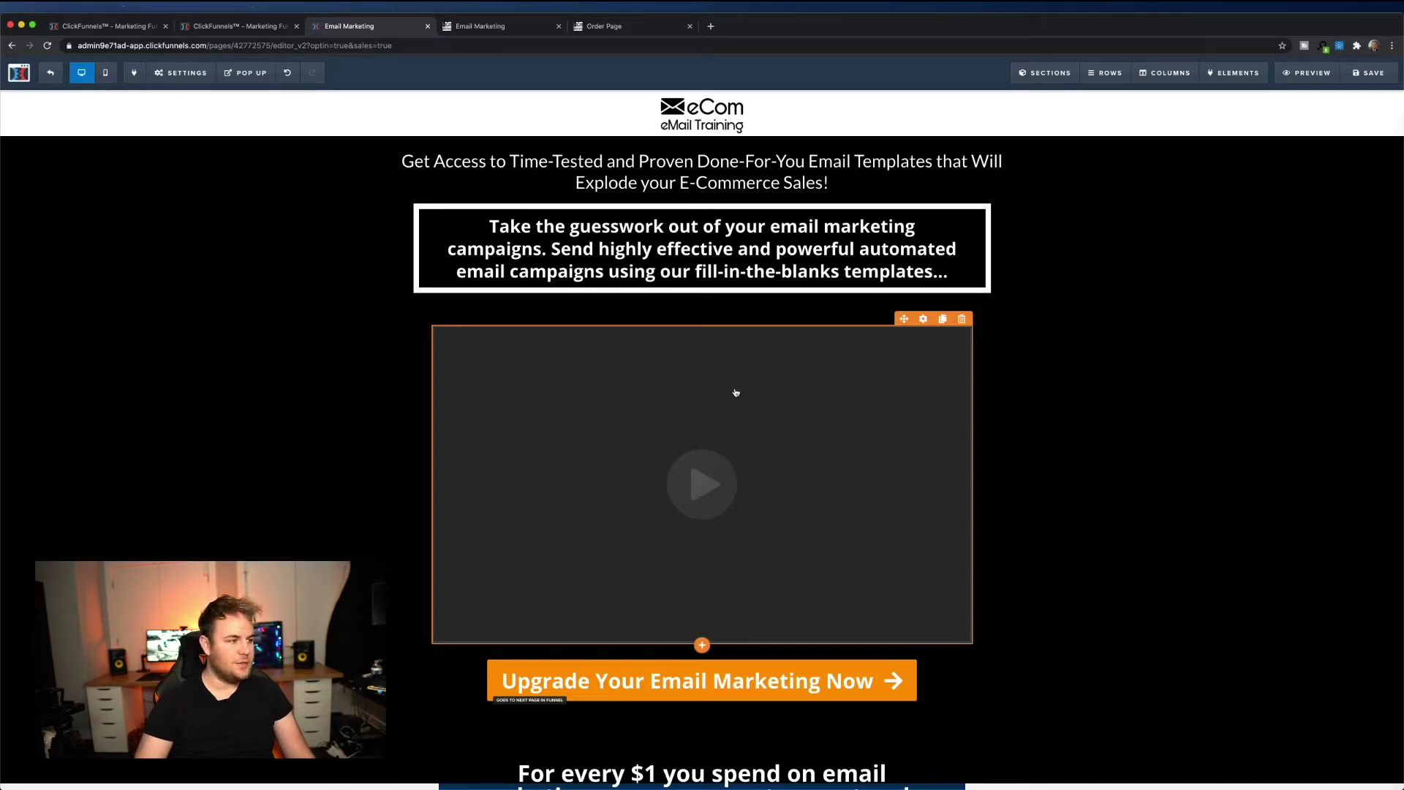
click(735, 393)
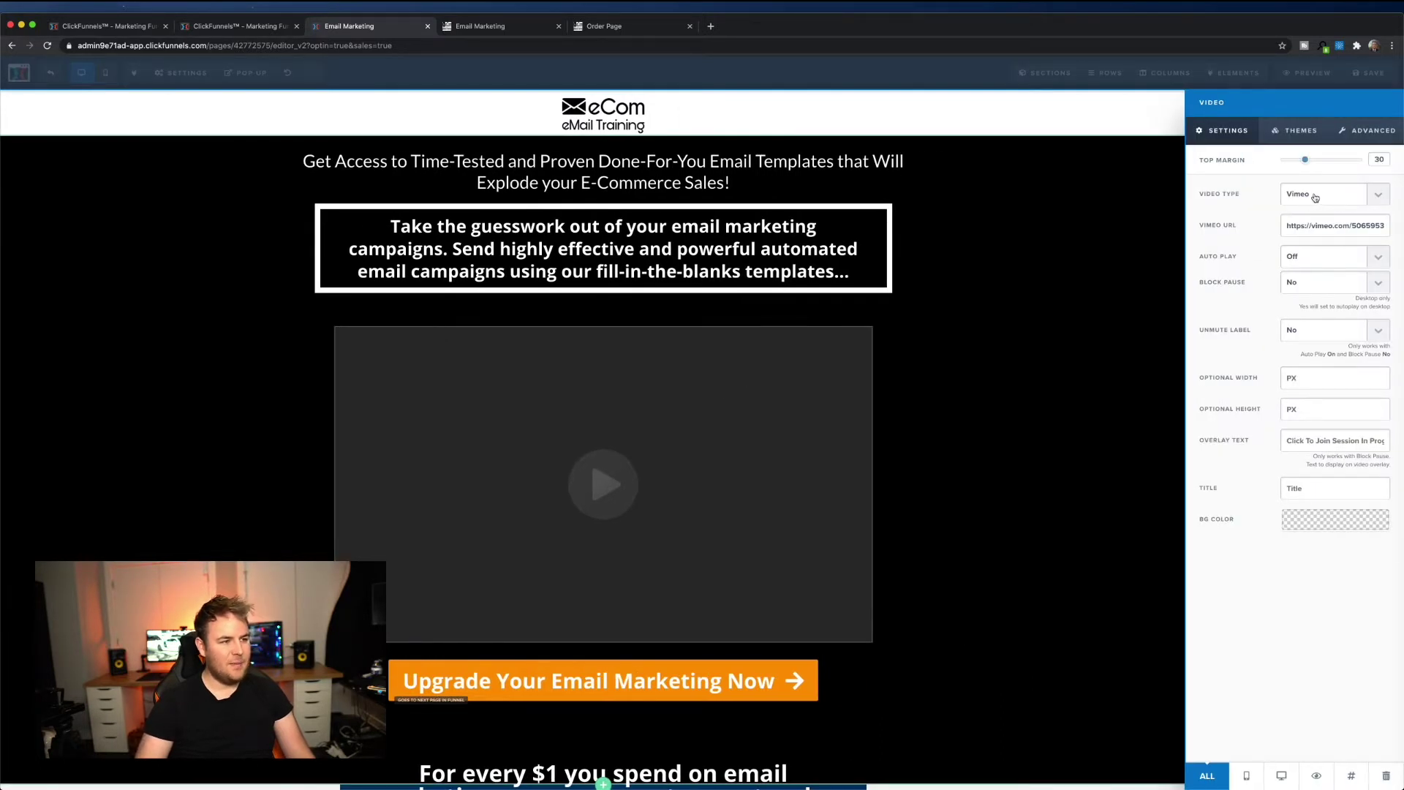
click(1378, 195)
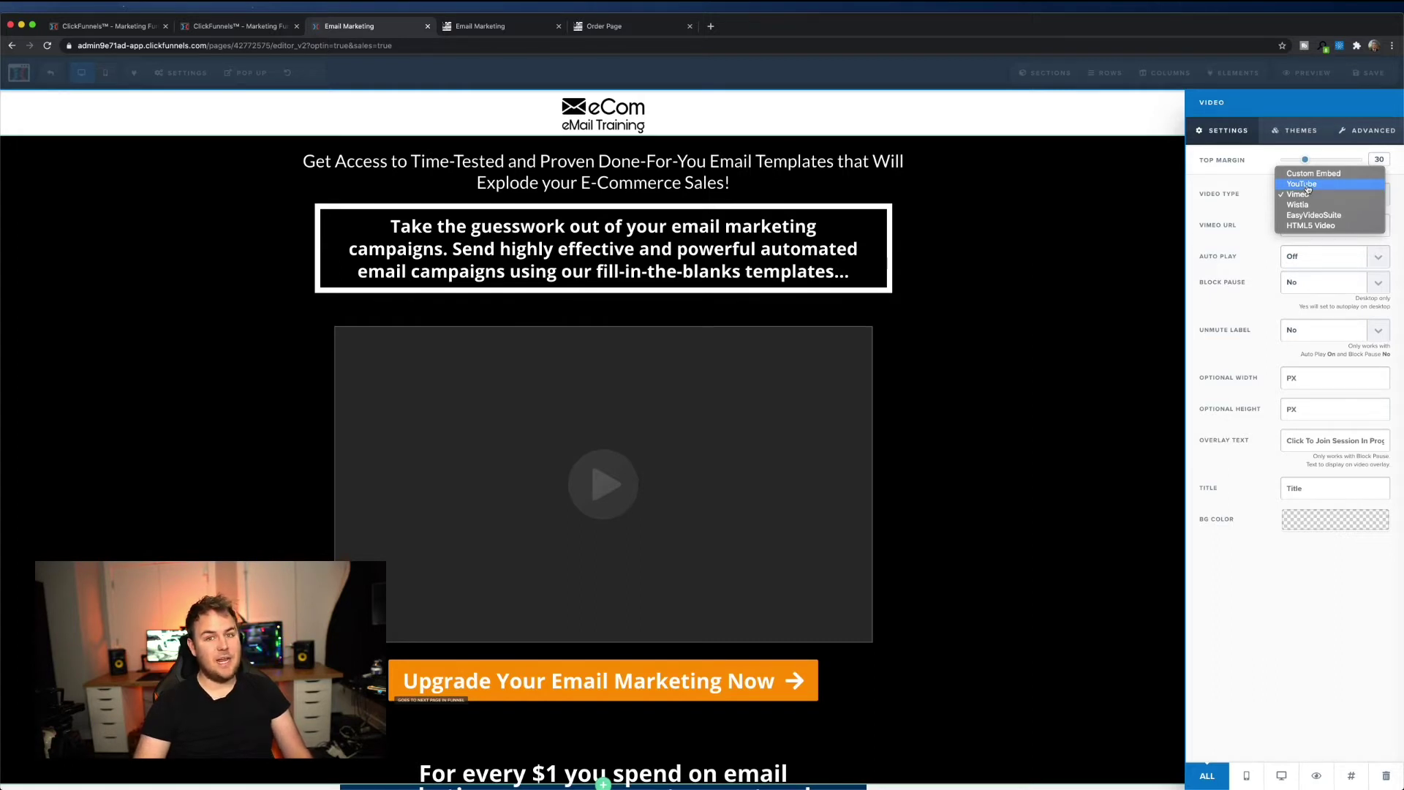
click(850, 232)
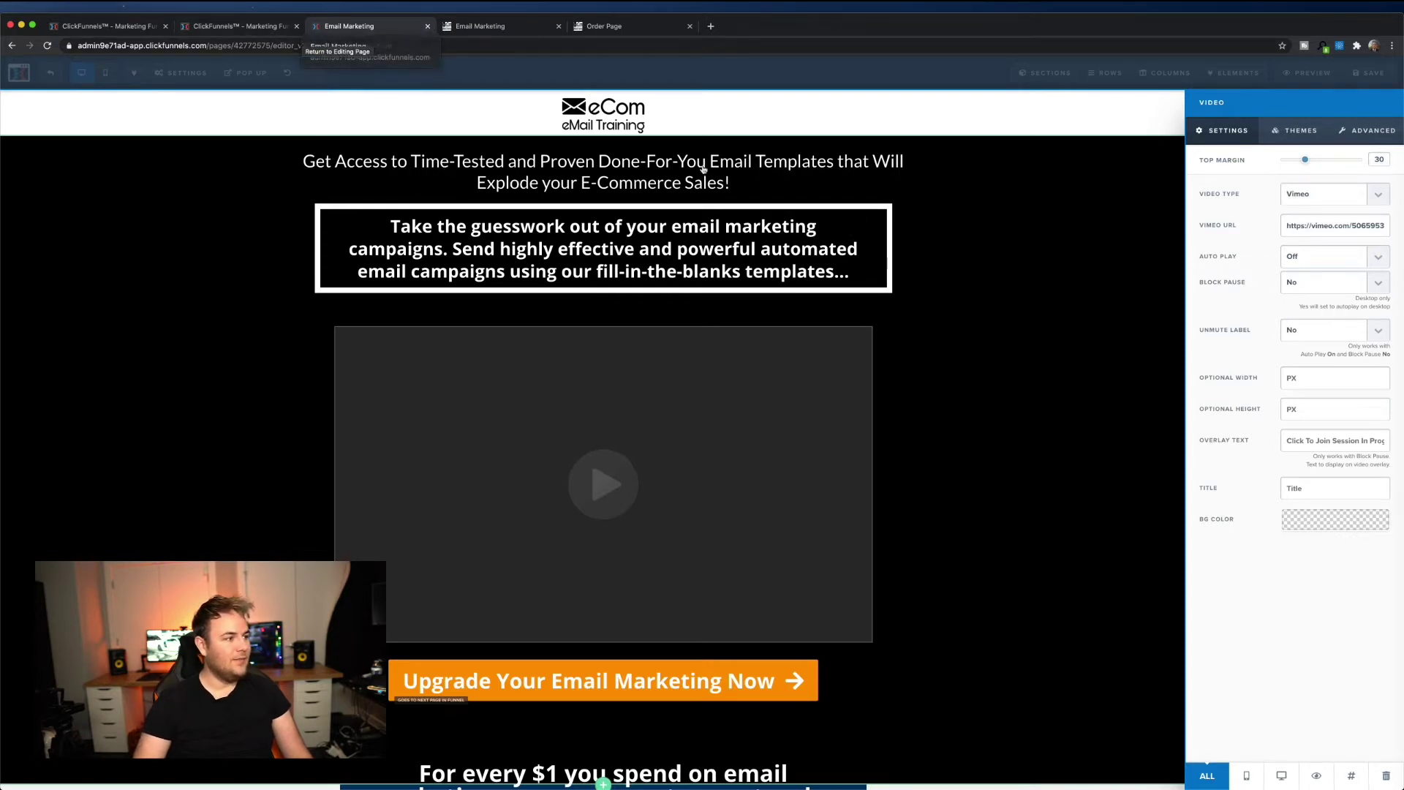
click(583, 296)
Leave the sales page editor without saving and go to the funnel's Order Page step
scroll(702, 308, down, 8)
click(247, 28)
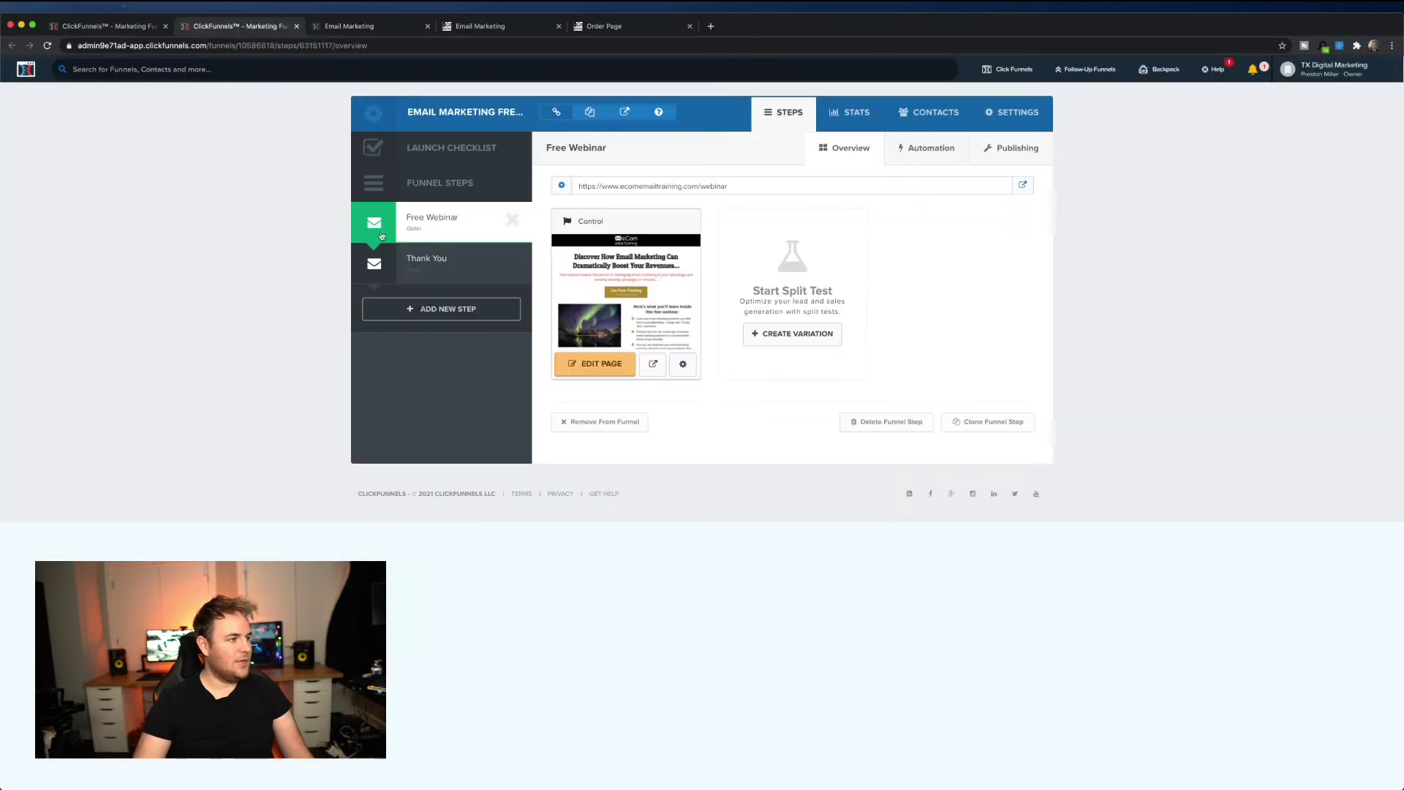
click(380, 27)
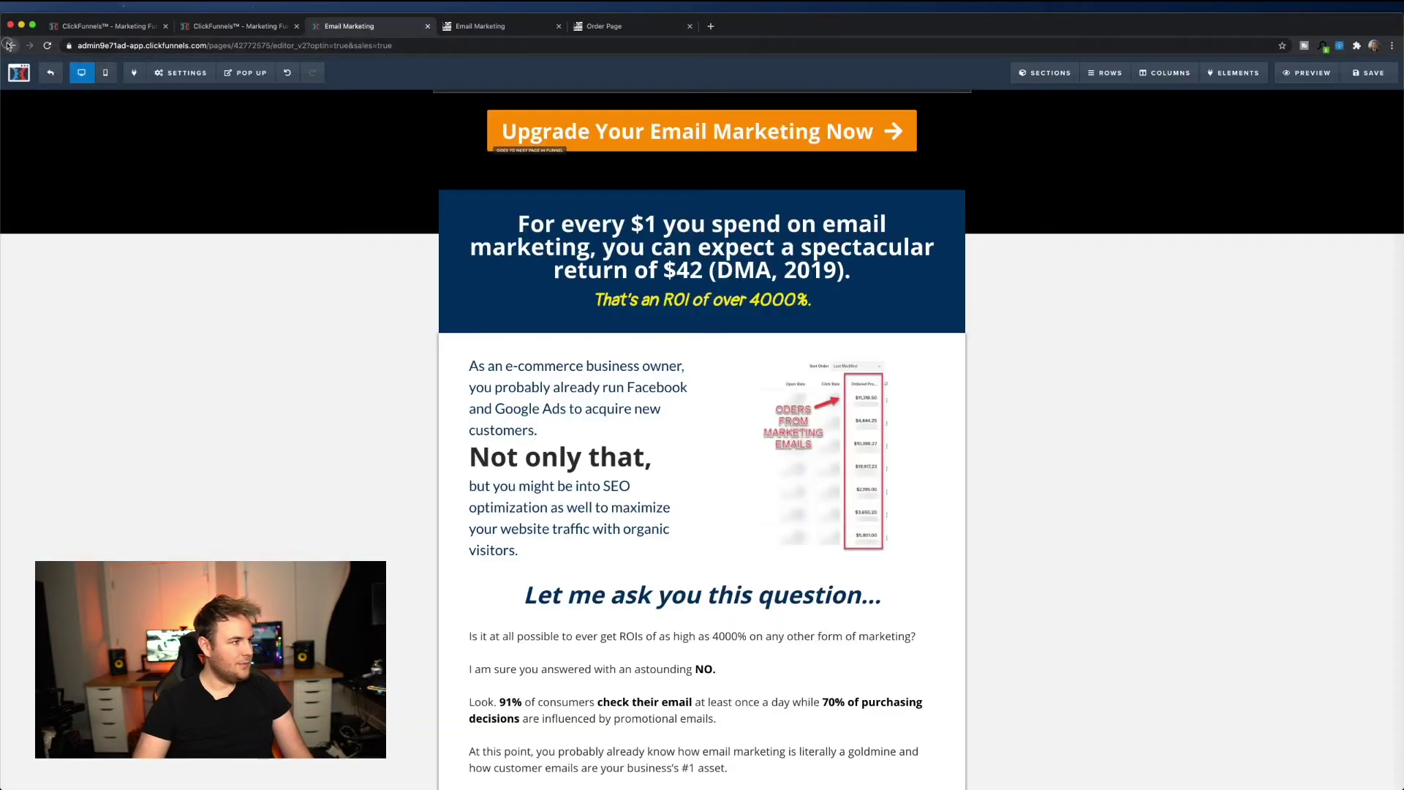
click(9, 46)
click(776, 254)
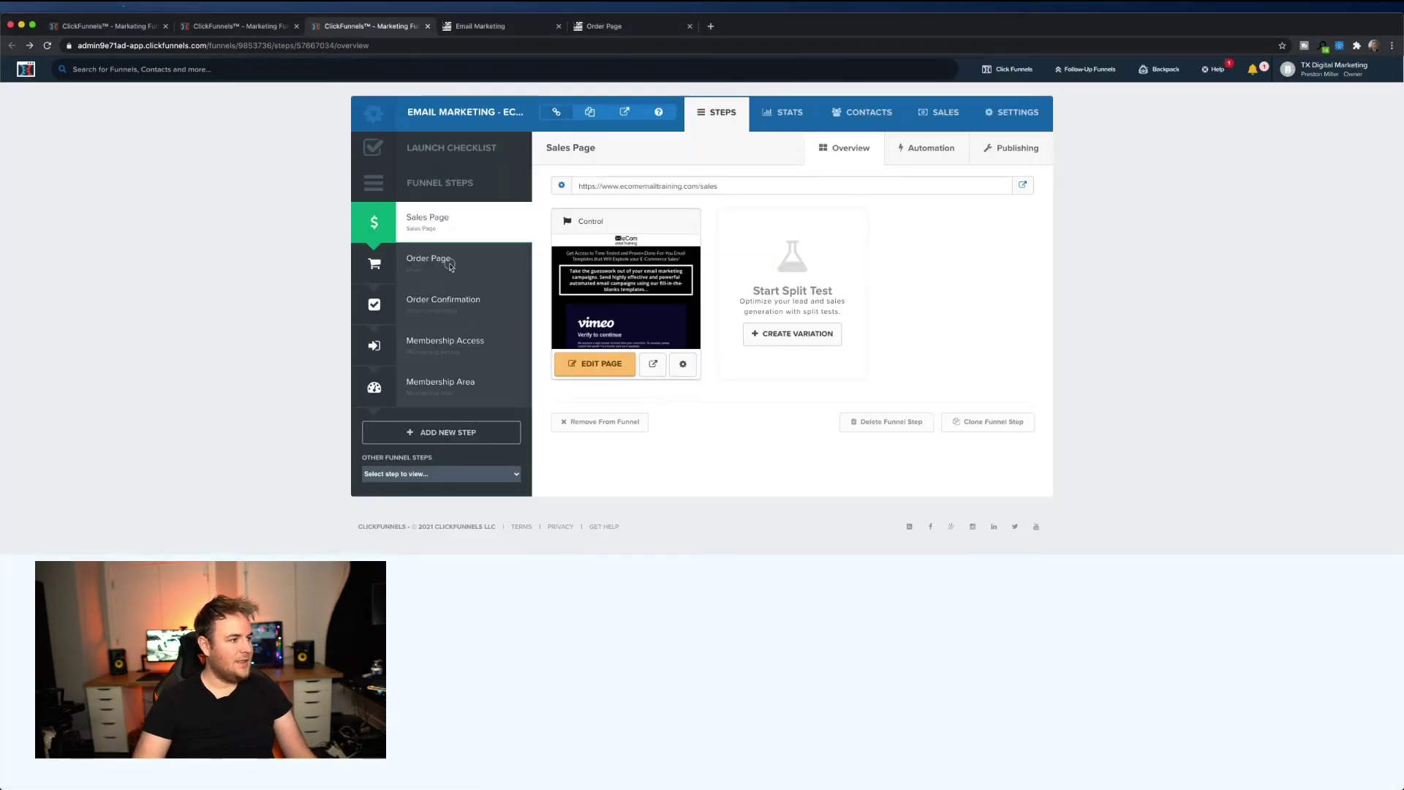
click(428, 262)
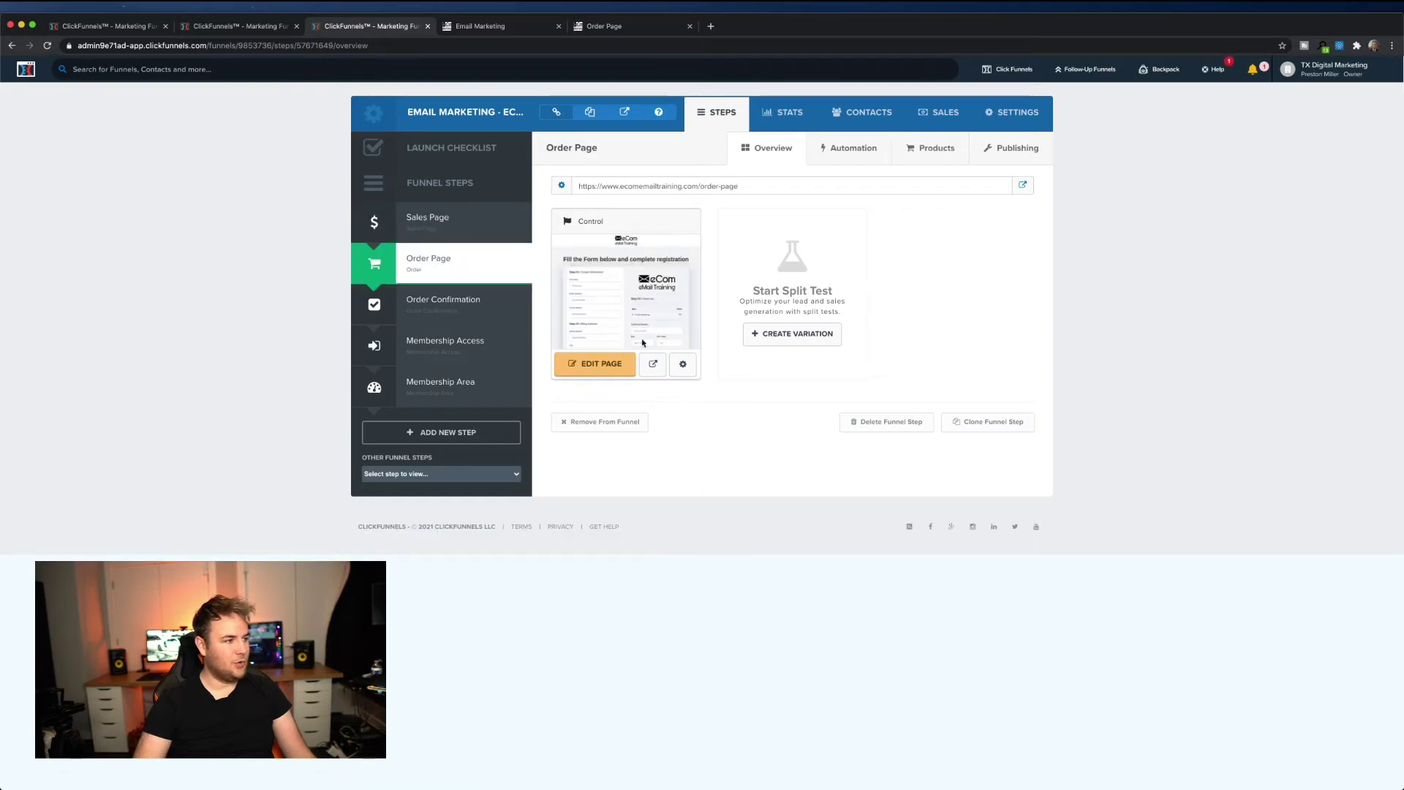
Look over the Order Page form in the page editor, then leave it without saving
click(597, 372)
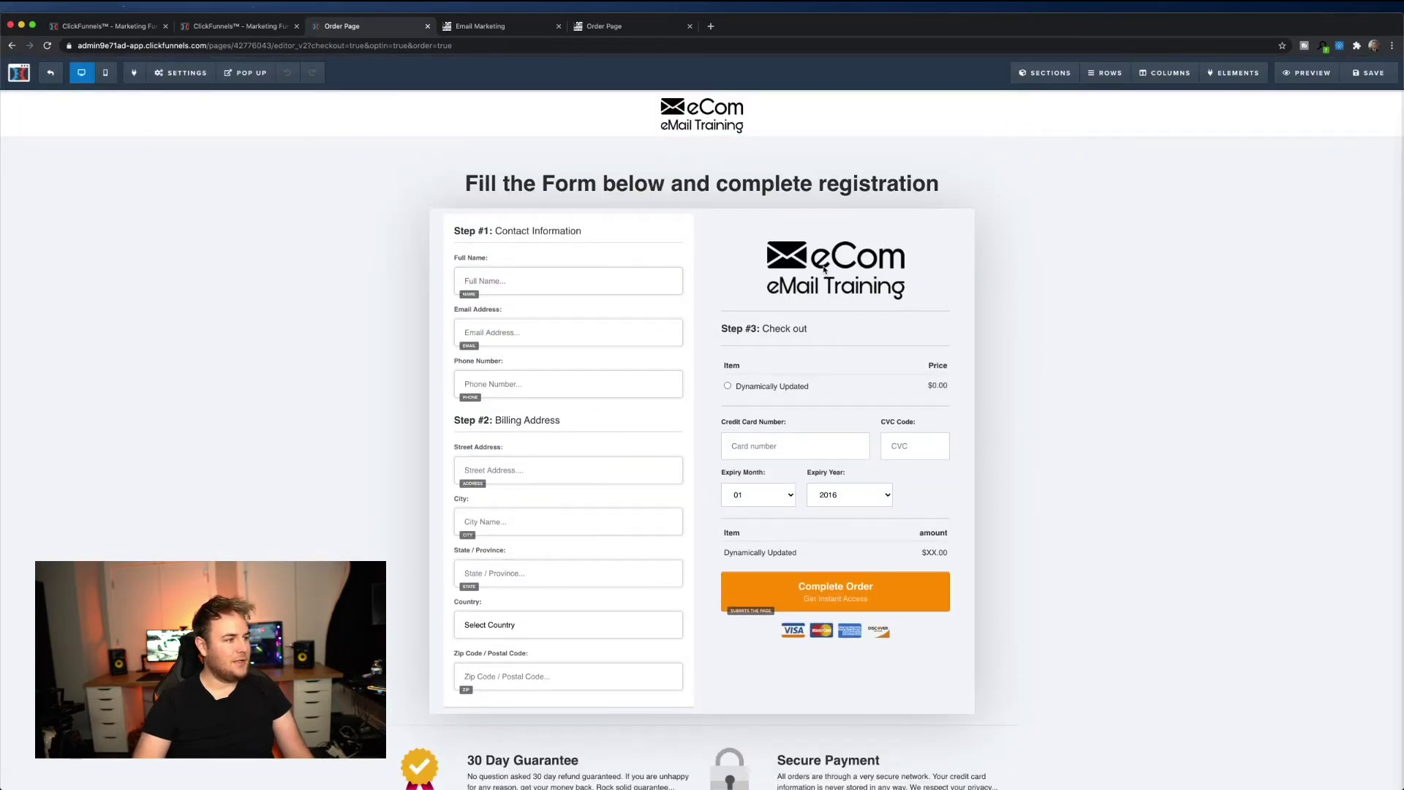
scroll(824, 270, down, 3)
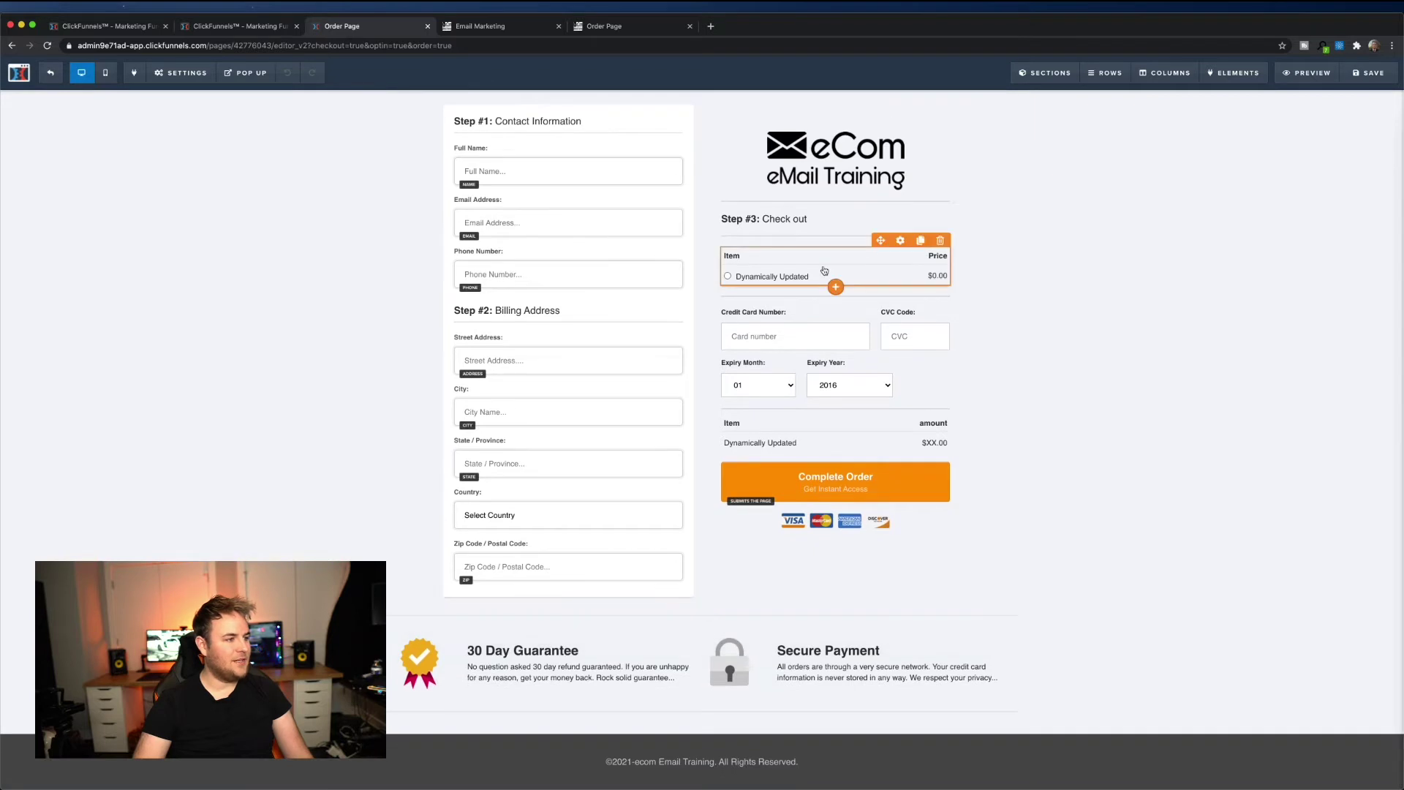
scroll(824, 271, up, 3)
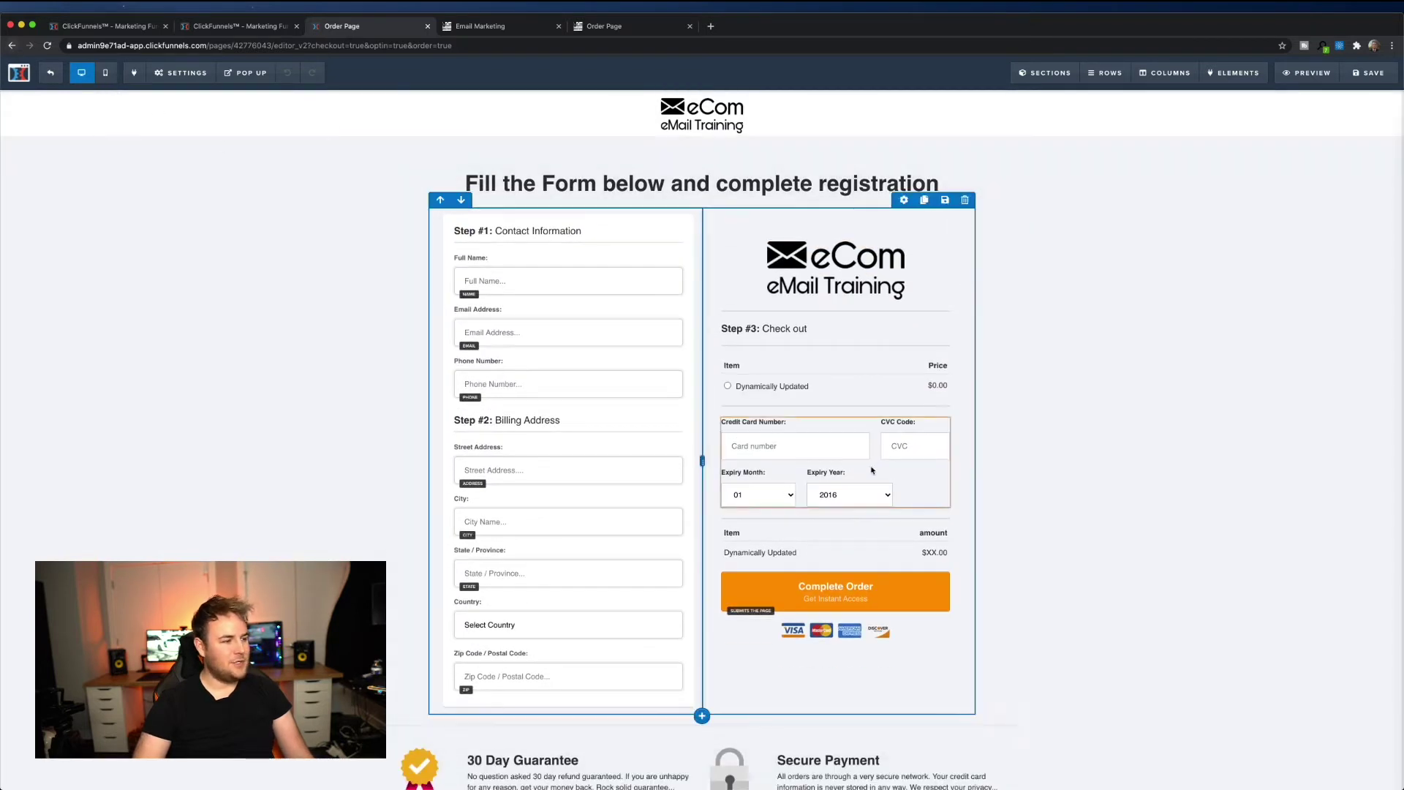
scroll(819, 470, down, 3)
click(11, 46)
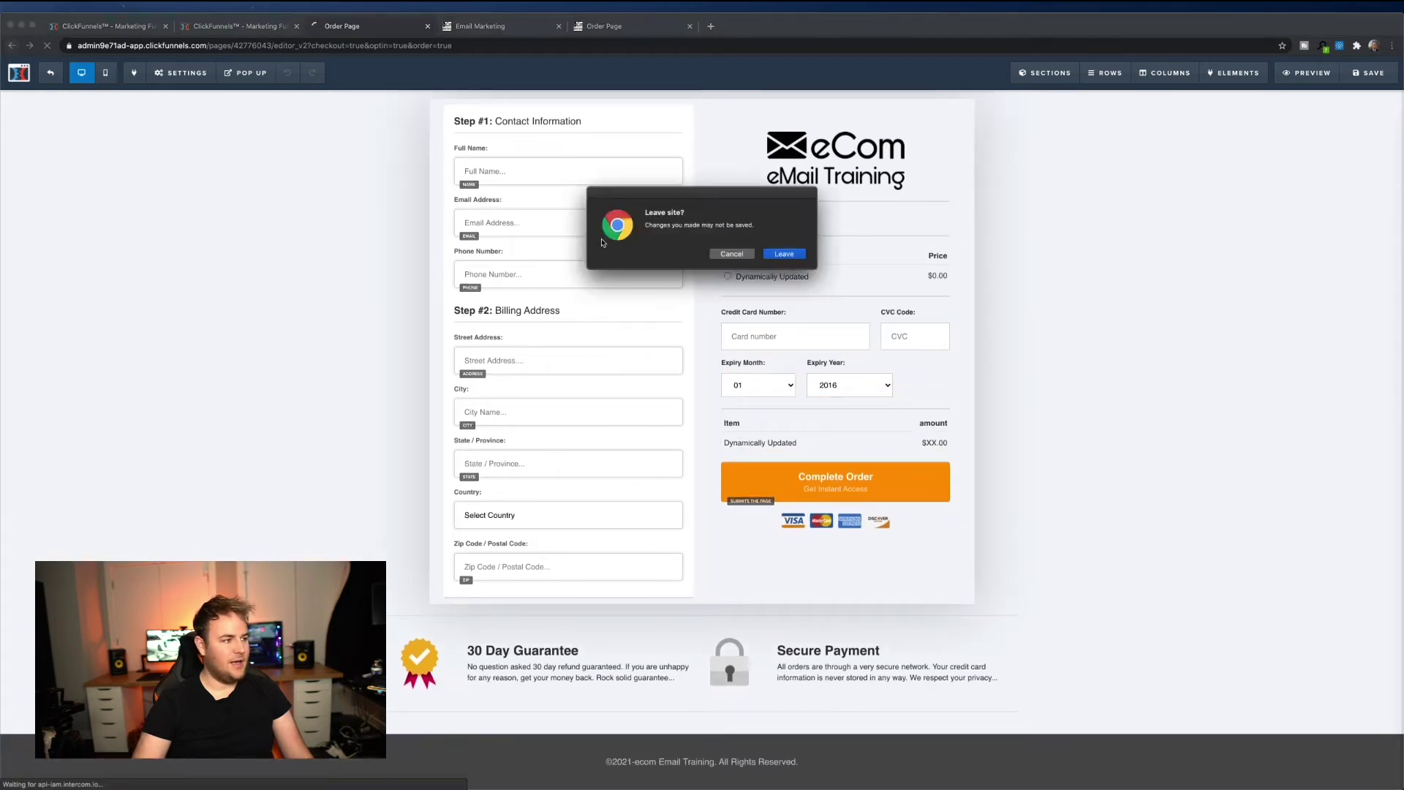
click(796, 256)
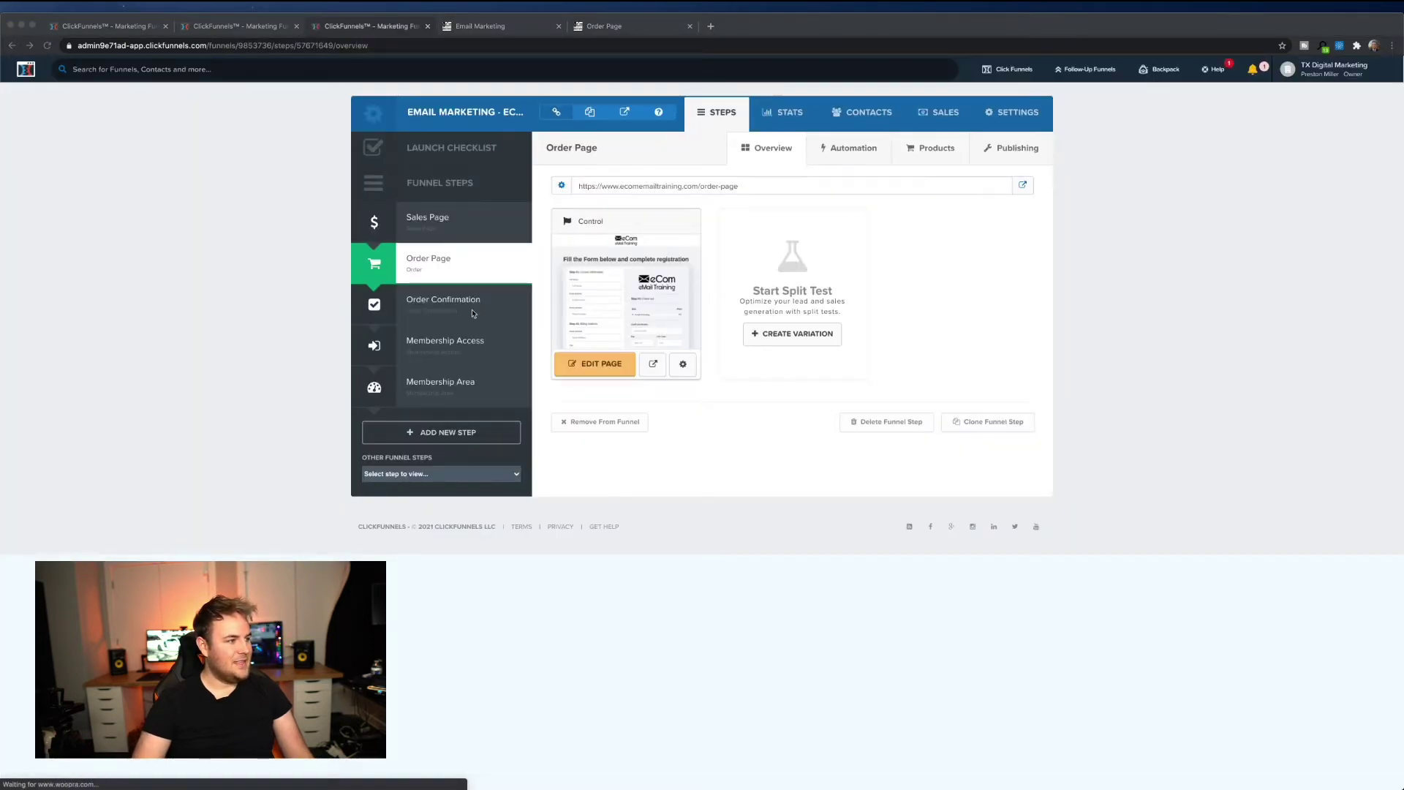
Preview the Order Confirmation step's thank-you page in a new tab, then return to its overview
click(455, 307)
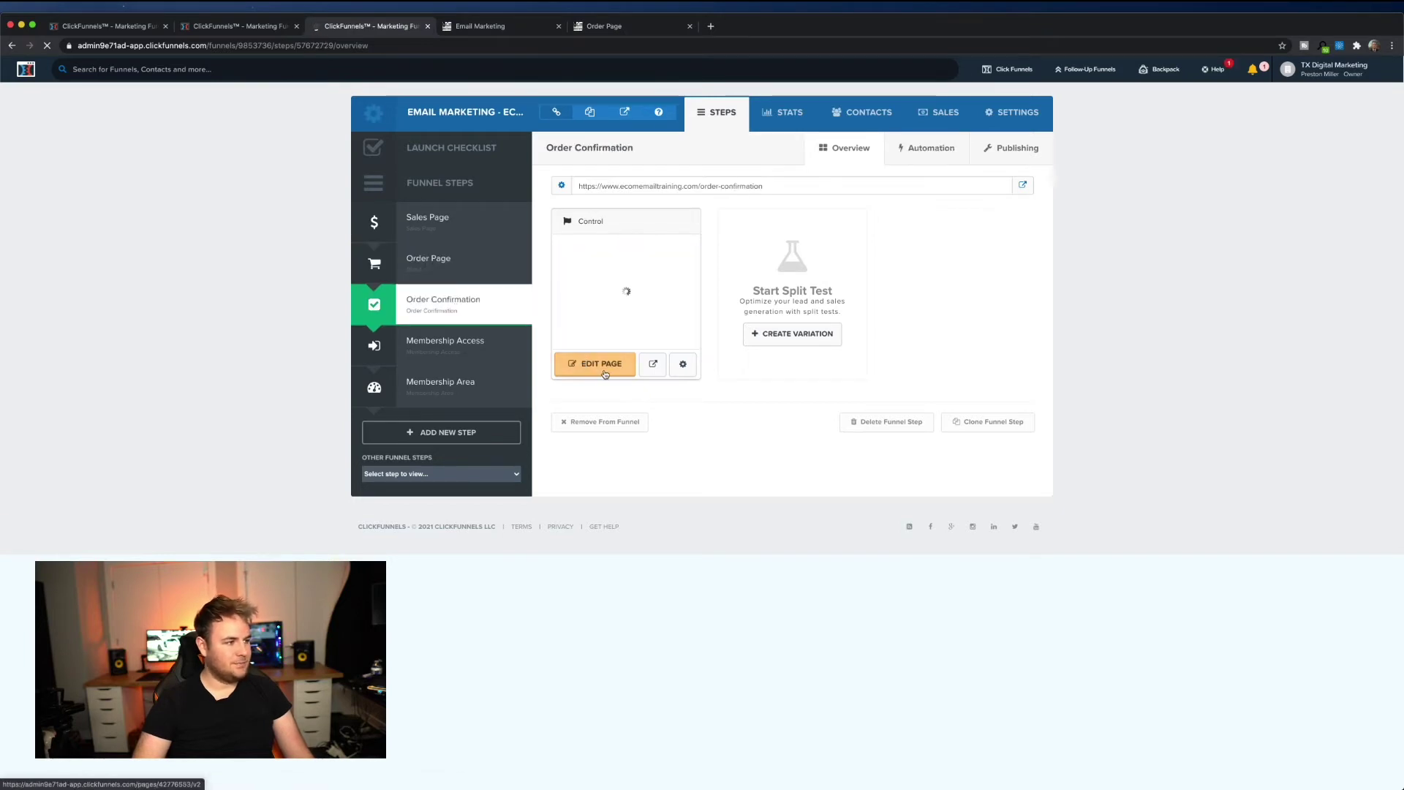
click(652, 365)
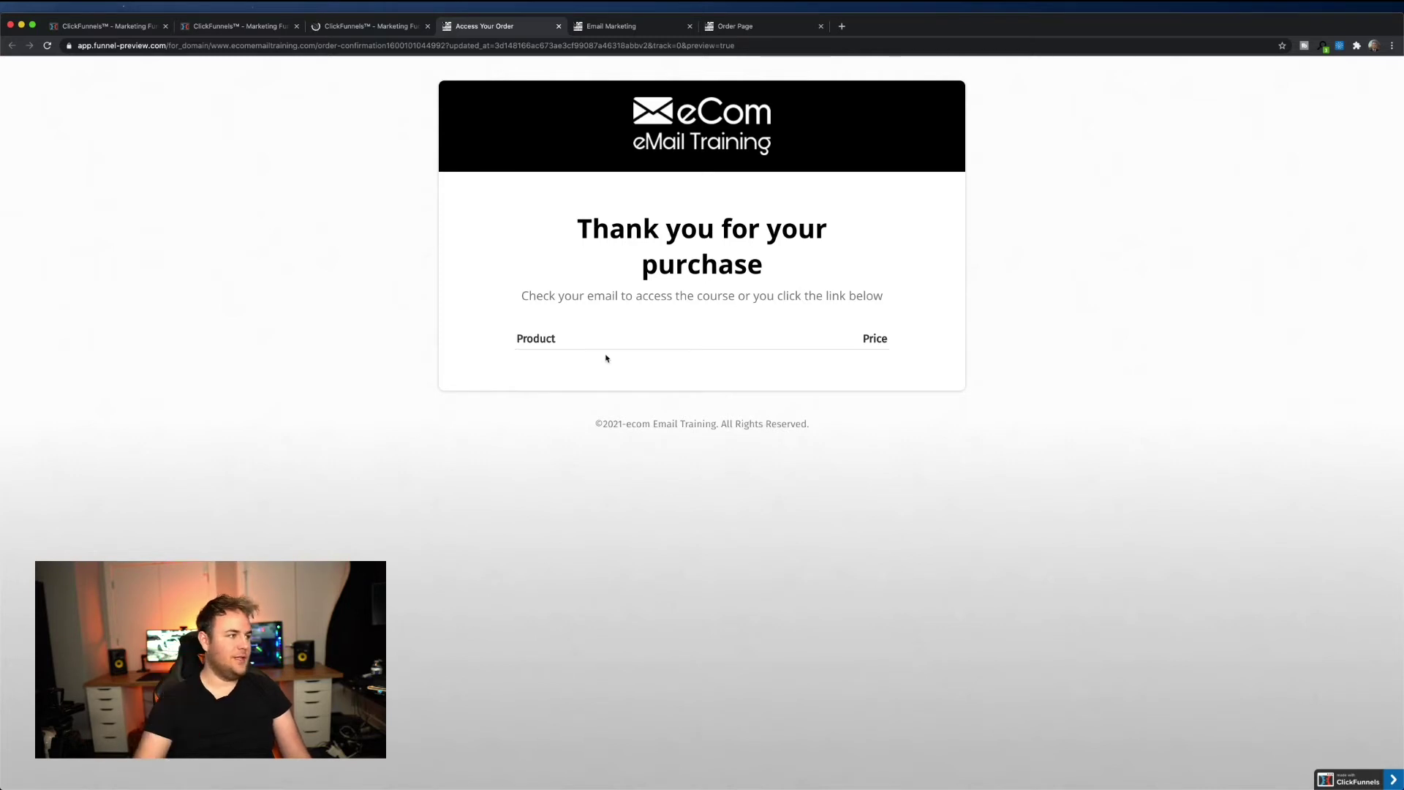
click(336, 27)
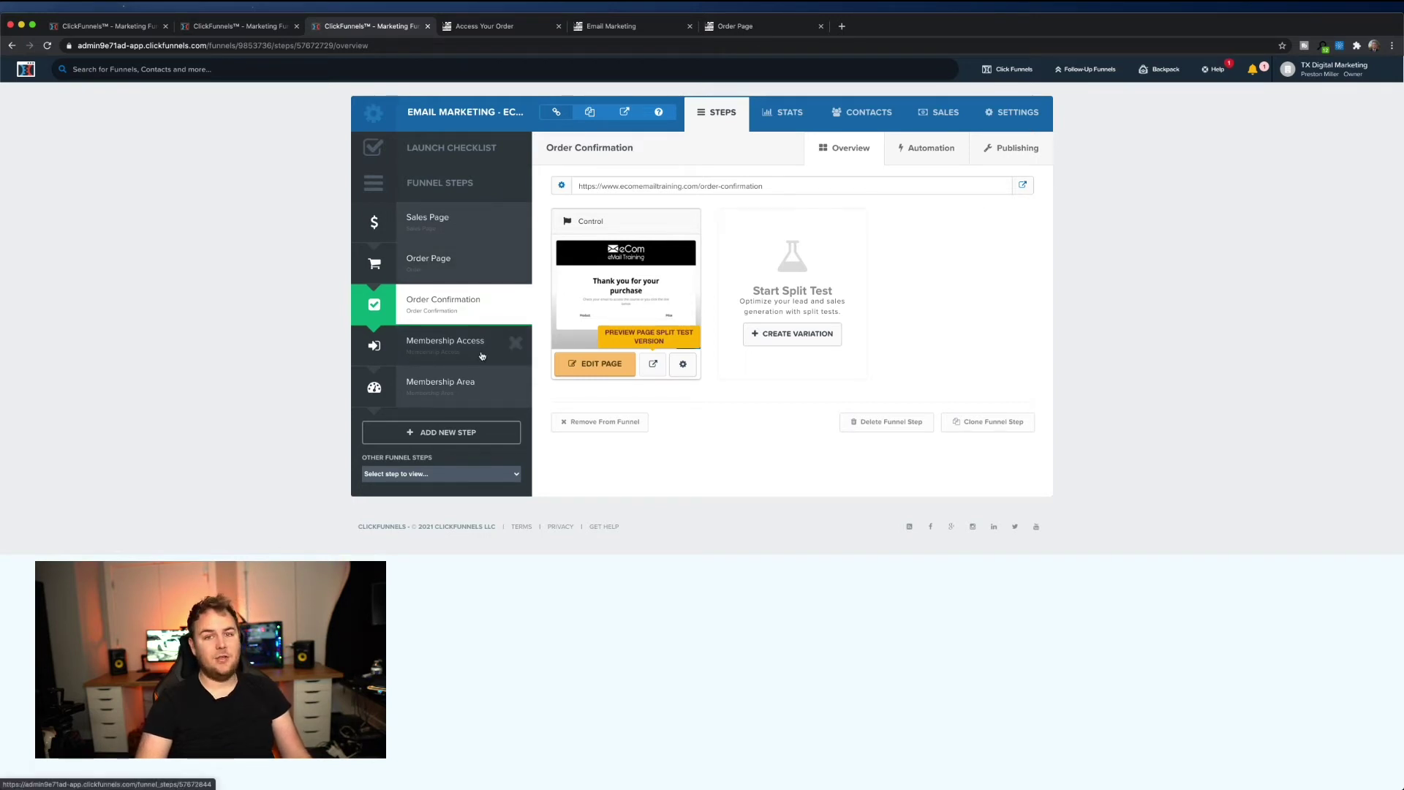
Preview the Membership Access page in a new tab and try its login form's Email and Password fields
click(461, 352)
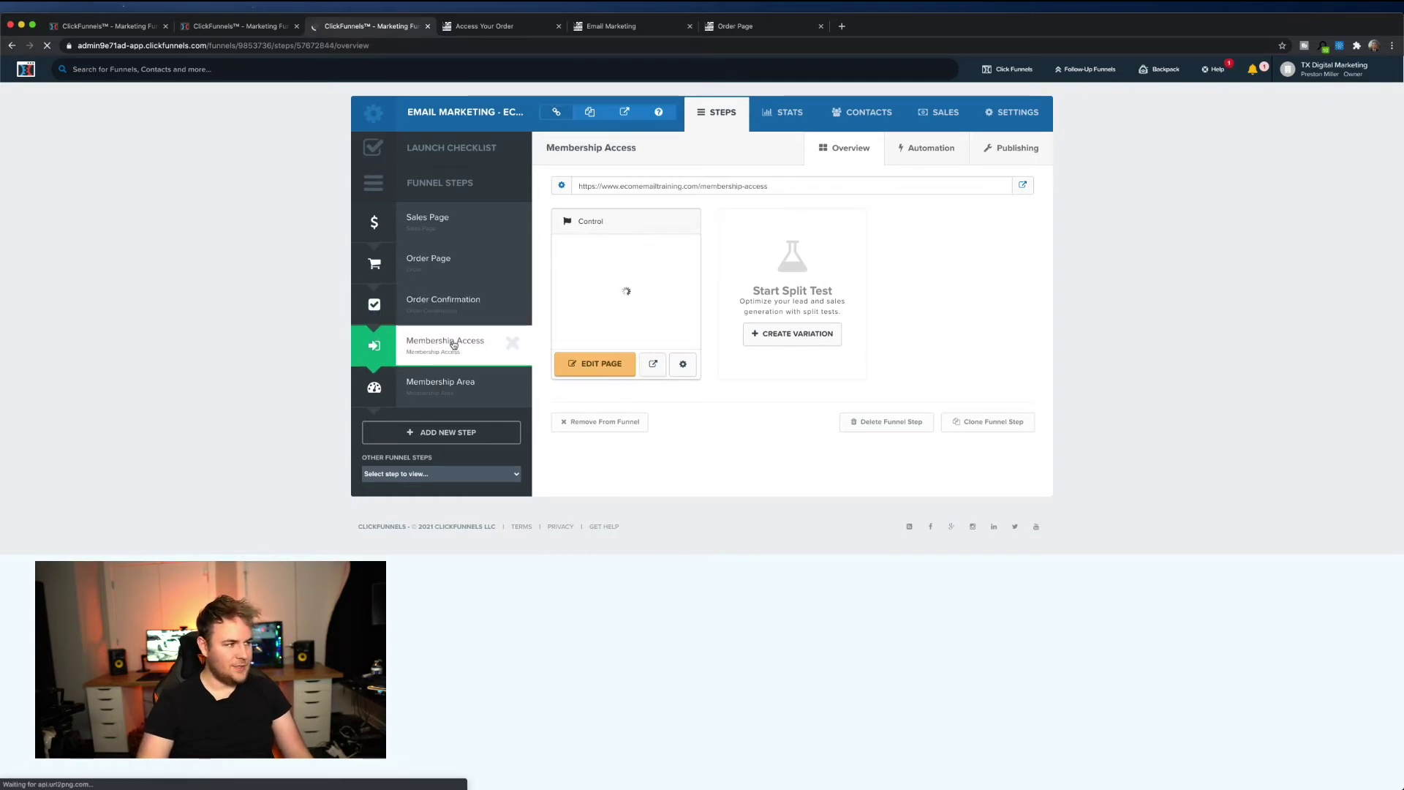
click(652, 363)
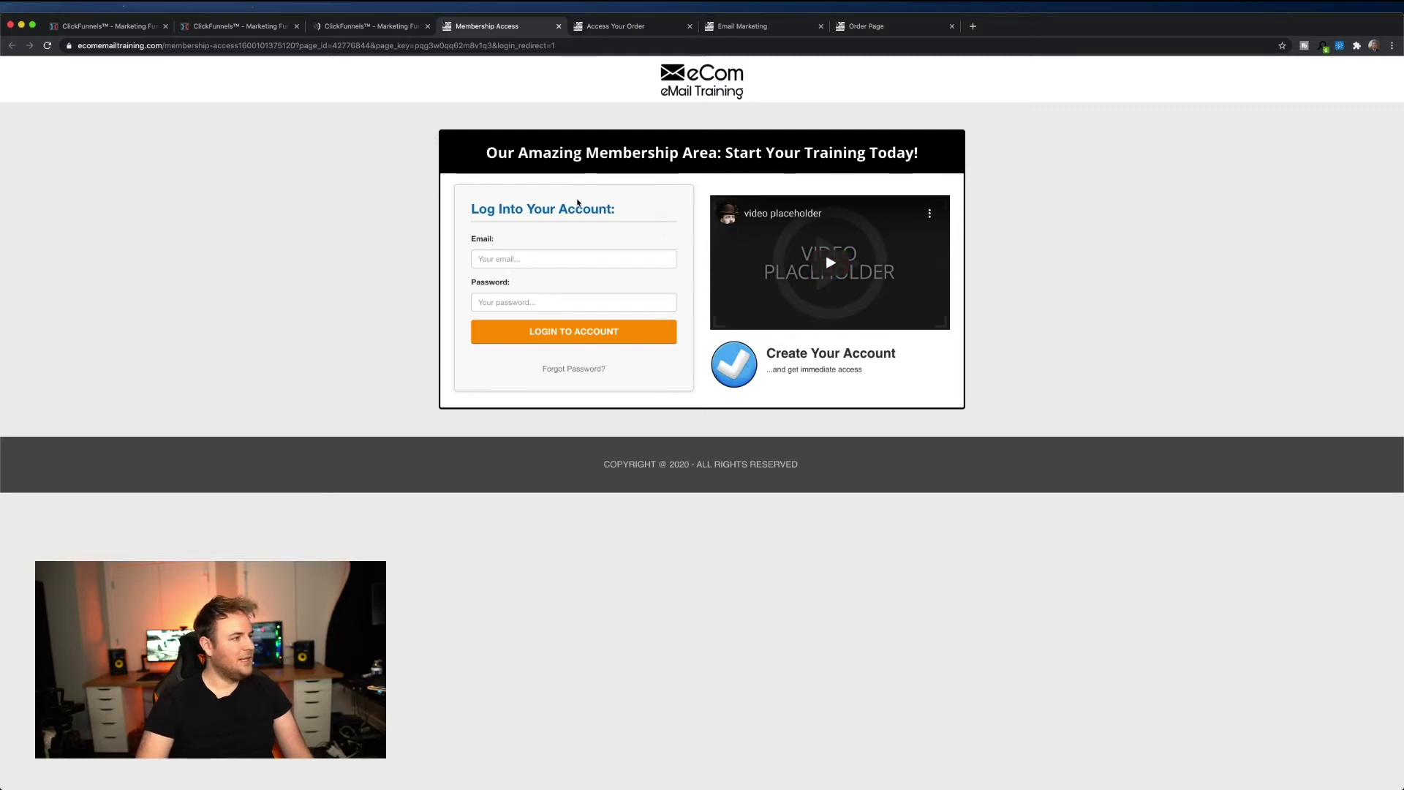
click(528, 256)
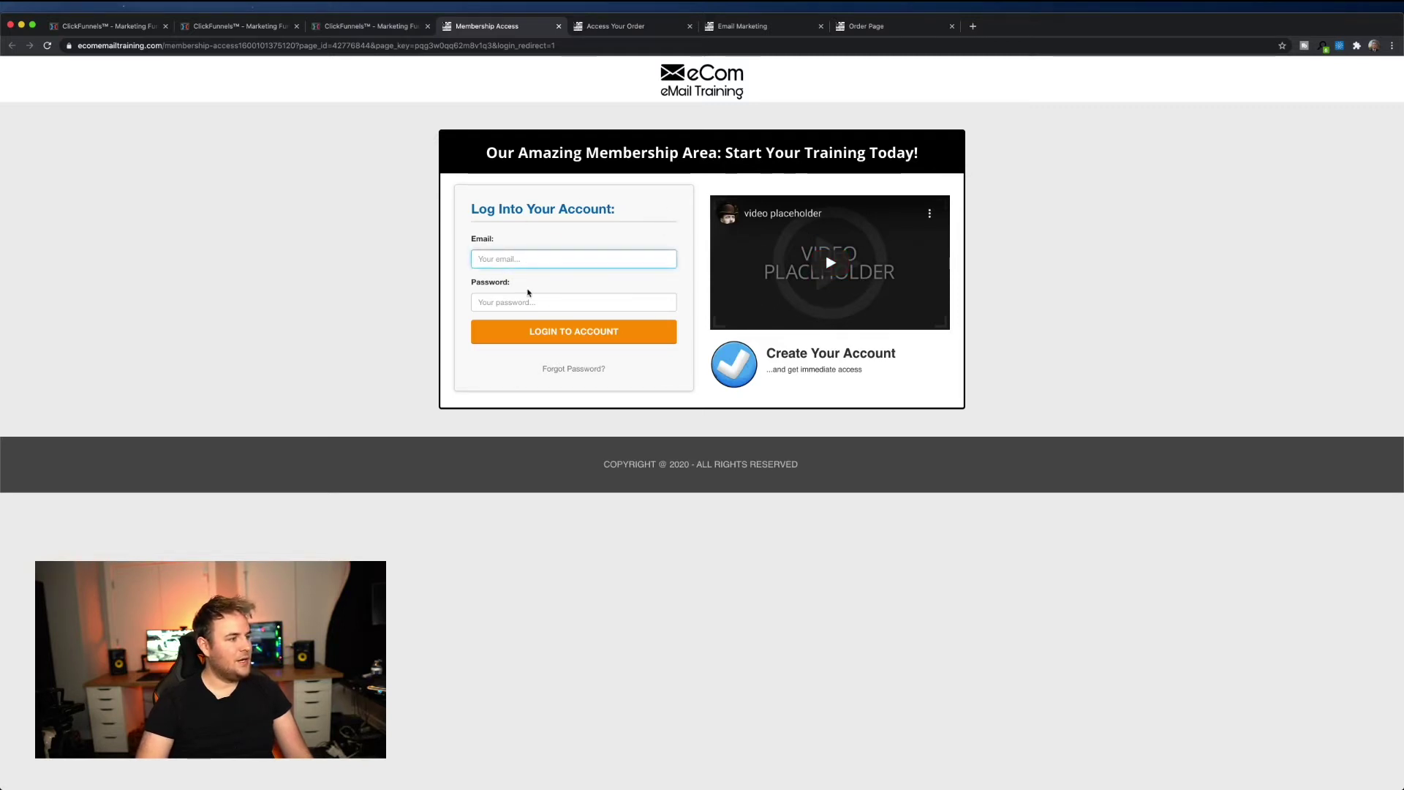
click(529, 299)
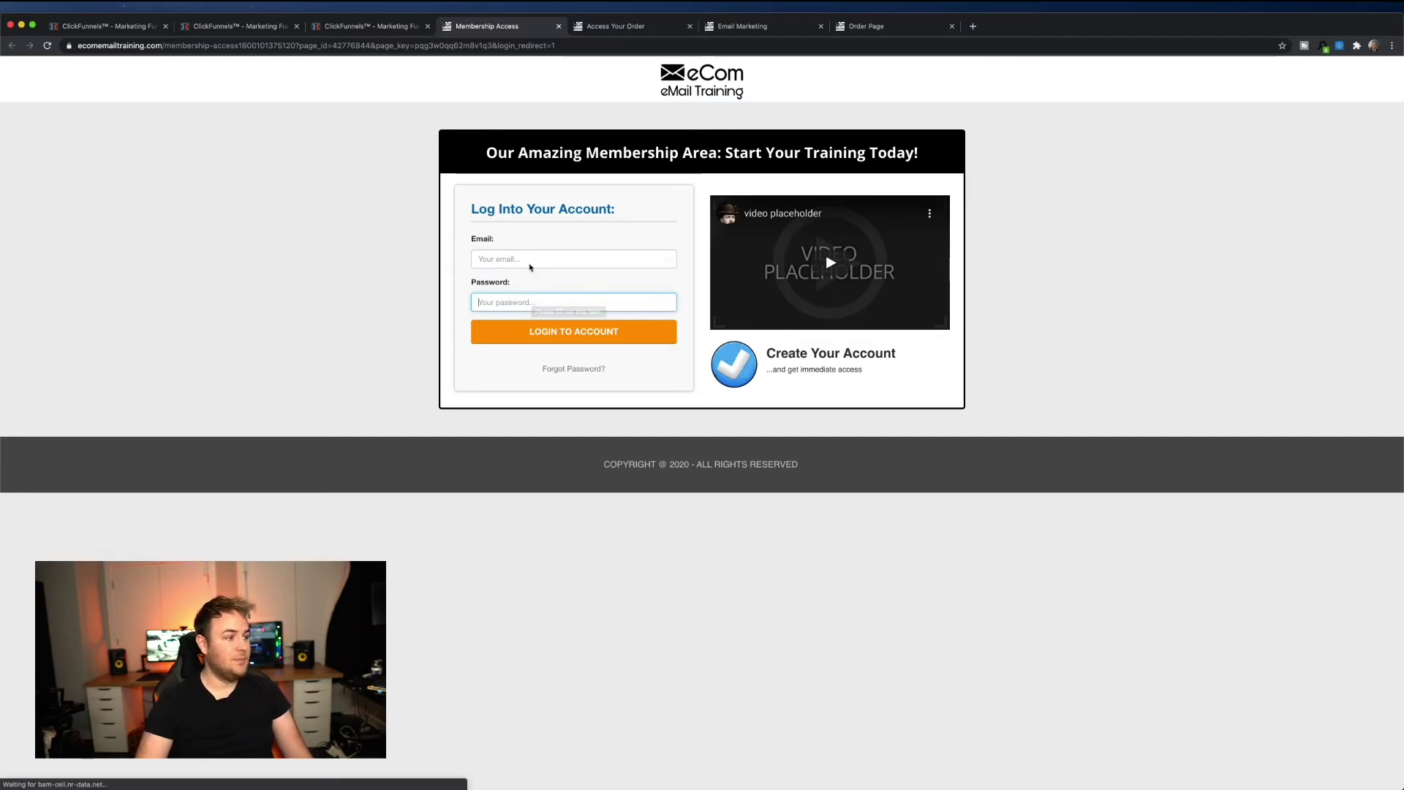
click(532, 263)
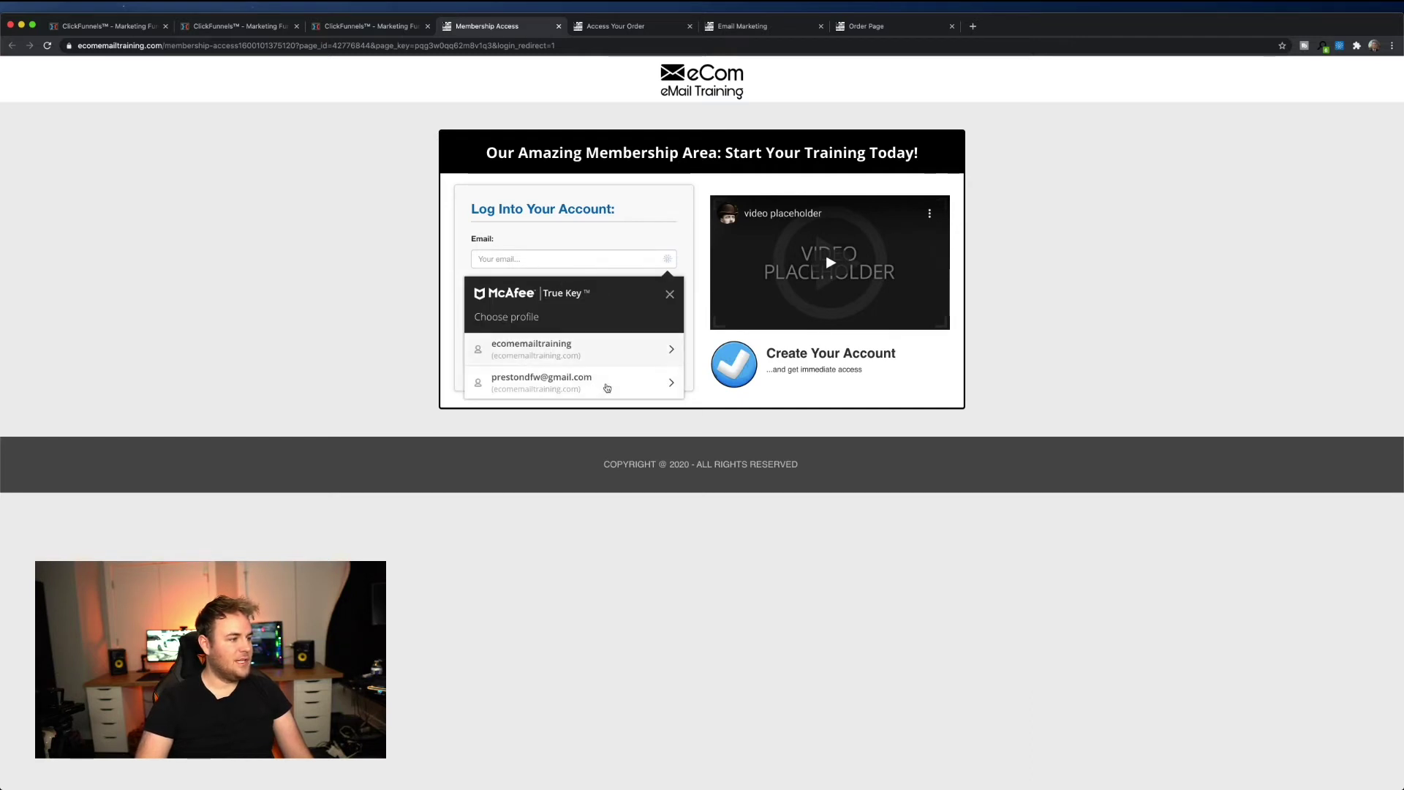
click(671, 297)
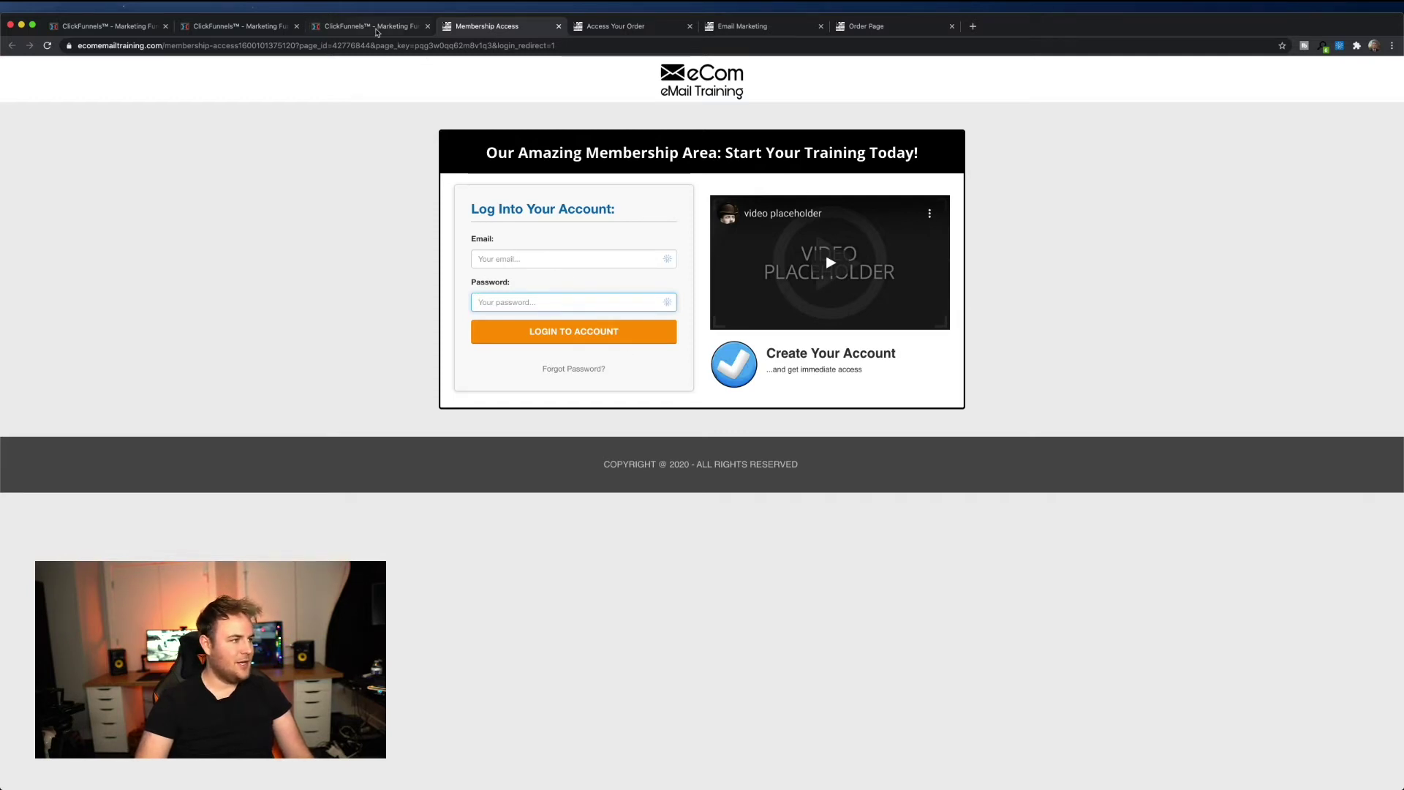
Return to the funnel steps and open the Membership Area step with its six email-template lessons
click(377, 29)
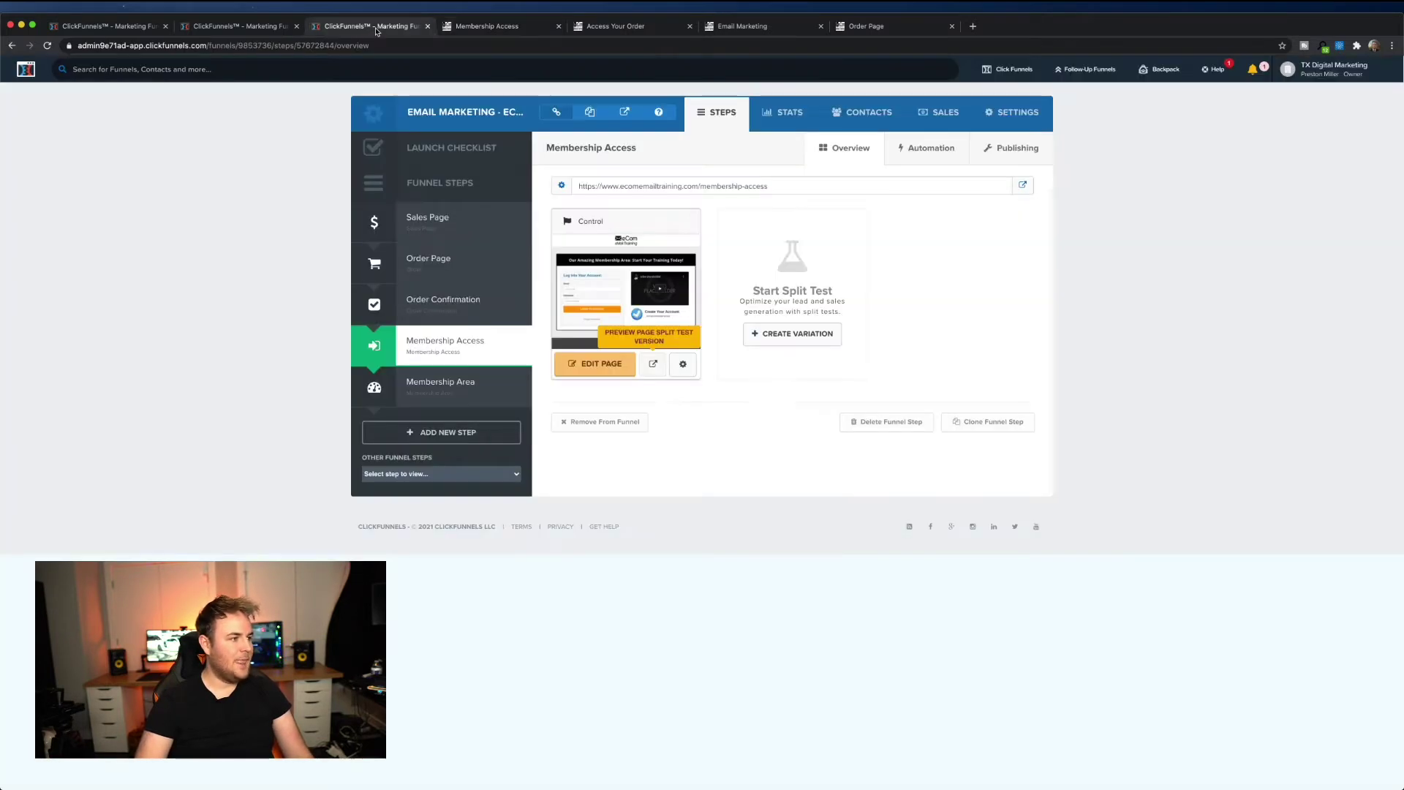
click(453, 389)
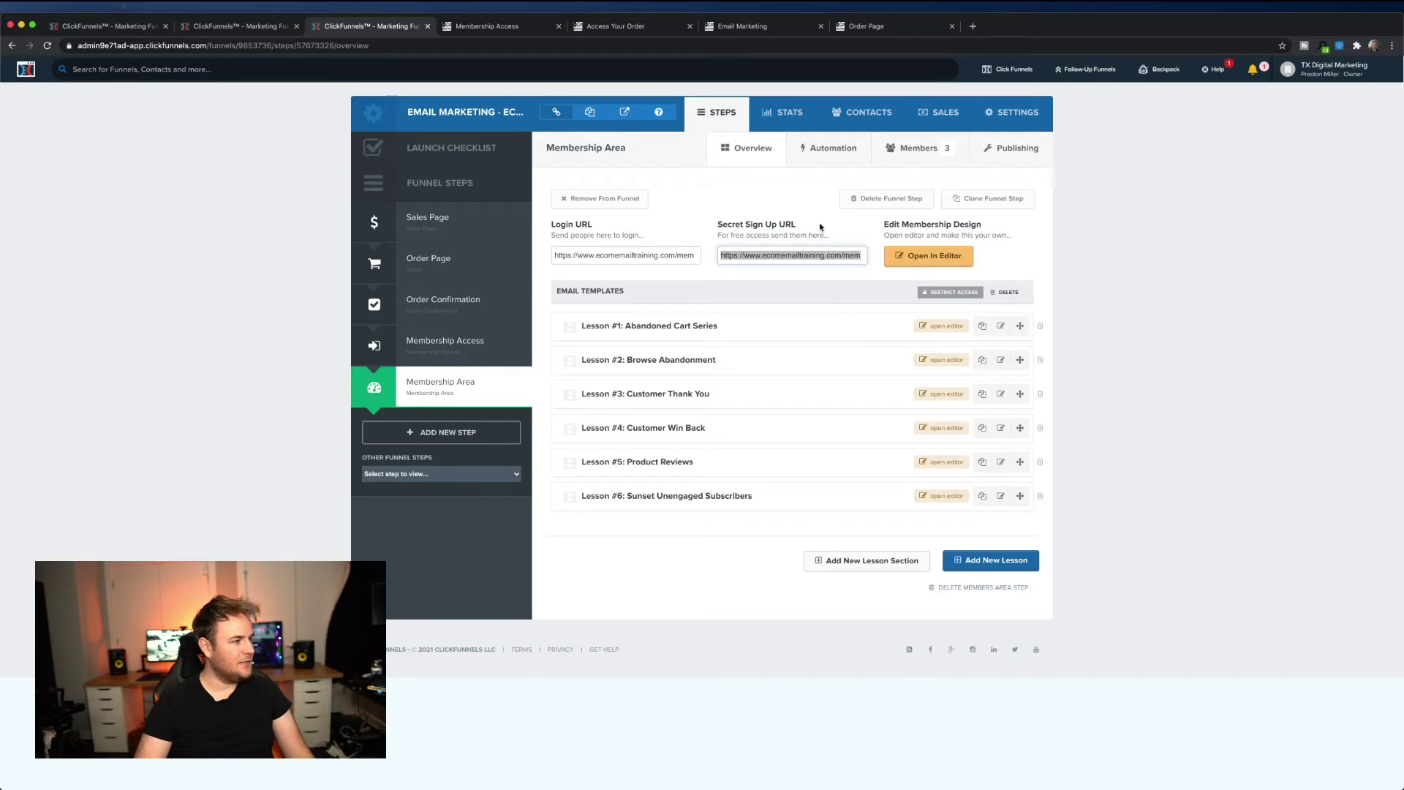
click(668, 265)
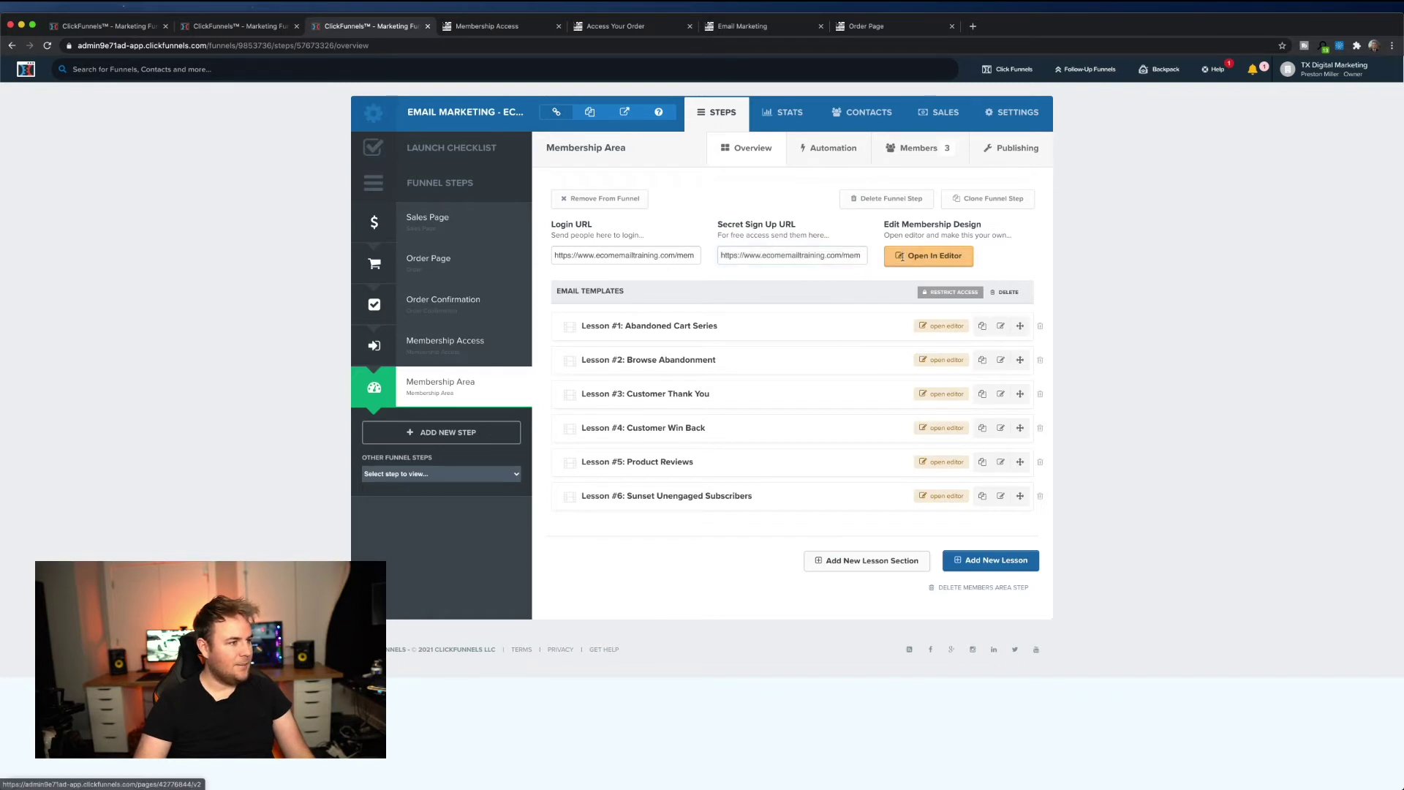
click(904, 257)
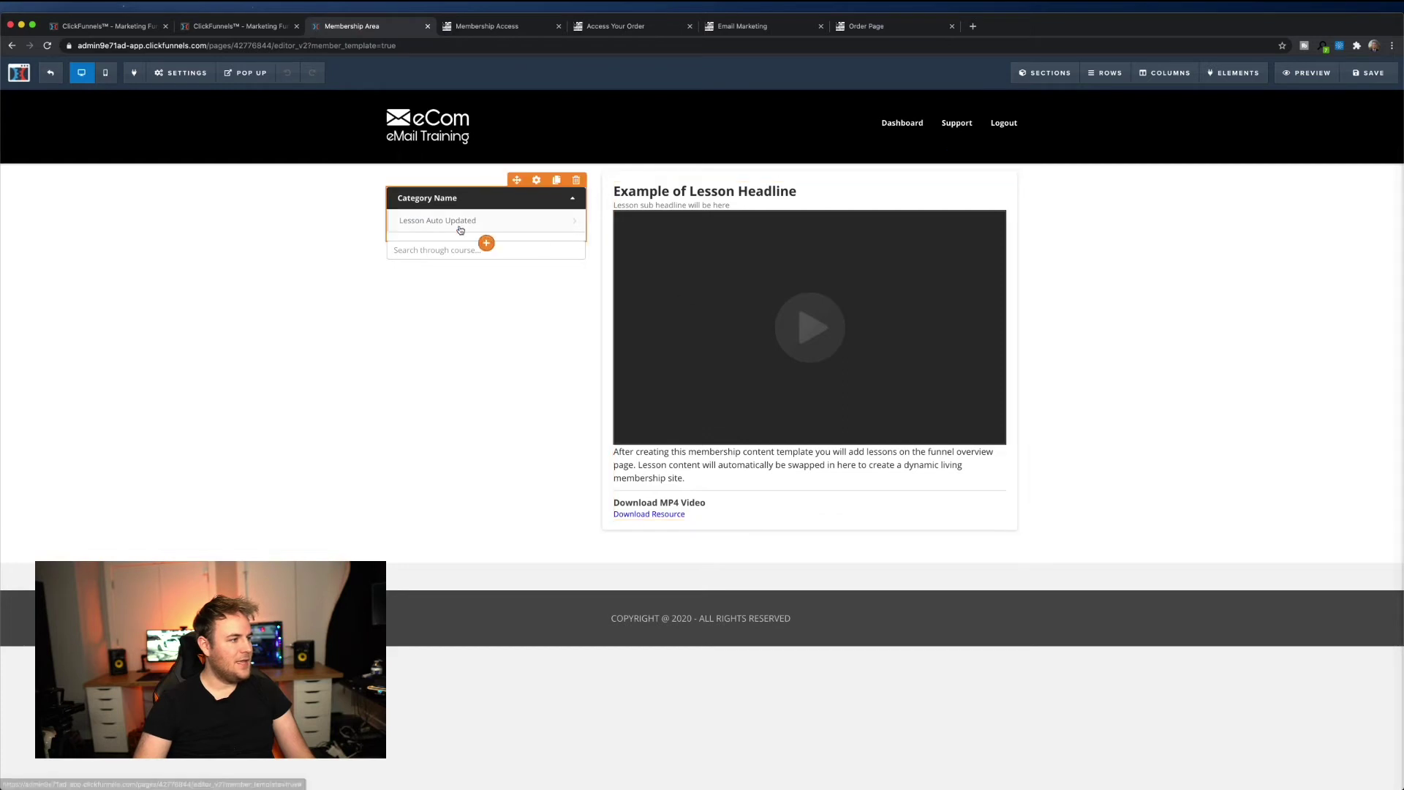
click(11, 46)
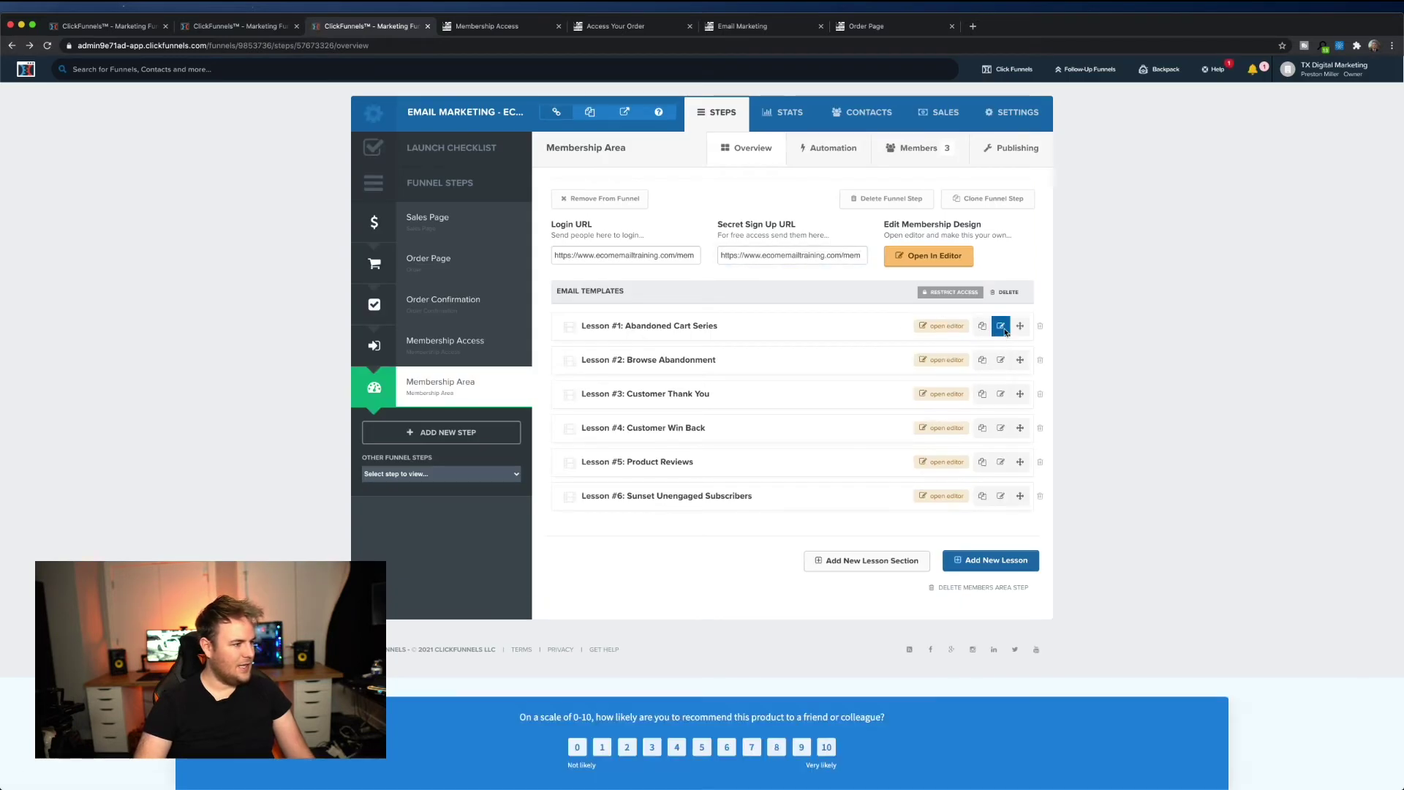
click(956, 330)
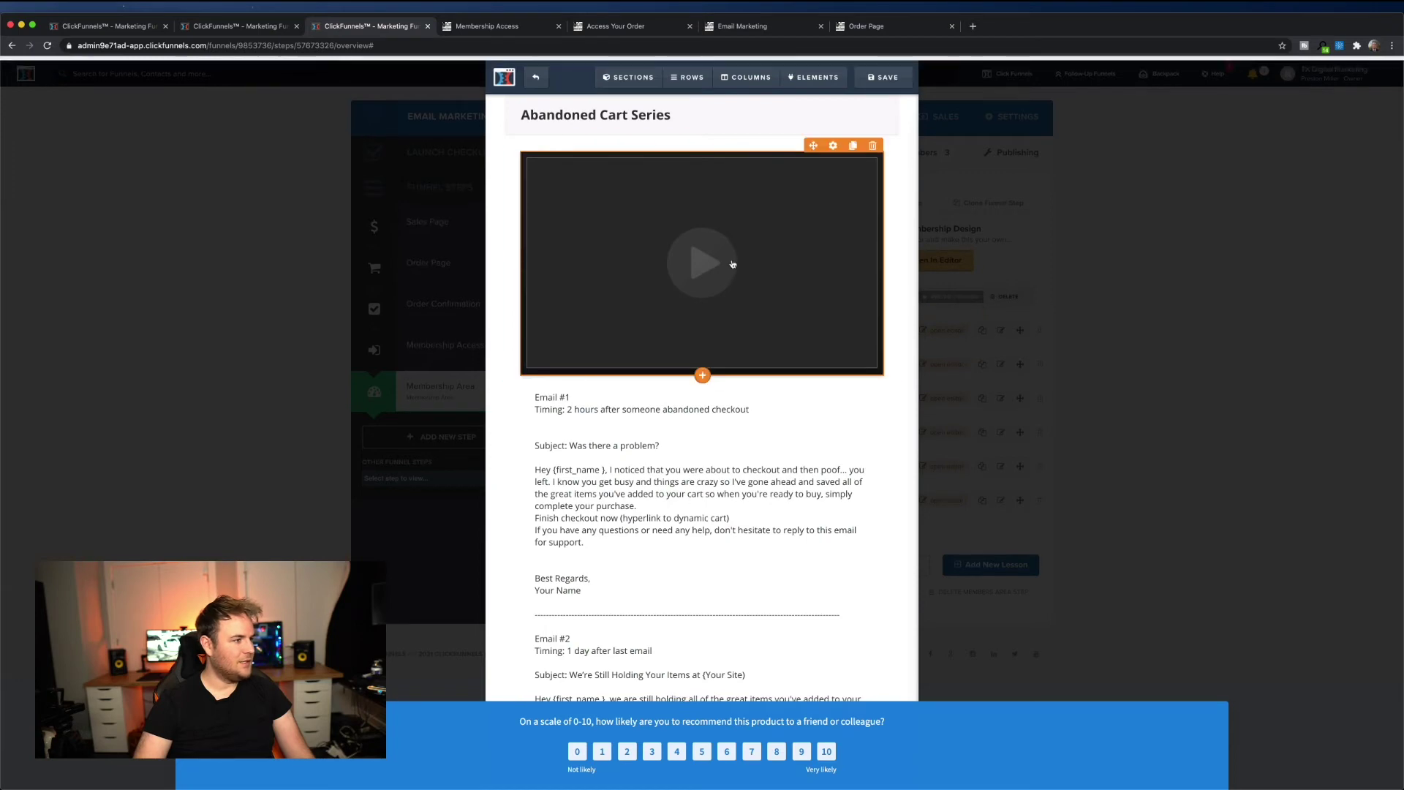
scroll(621, 410, down, 5)
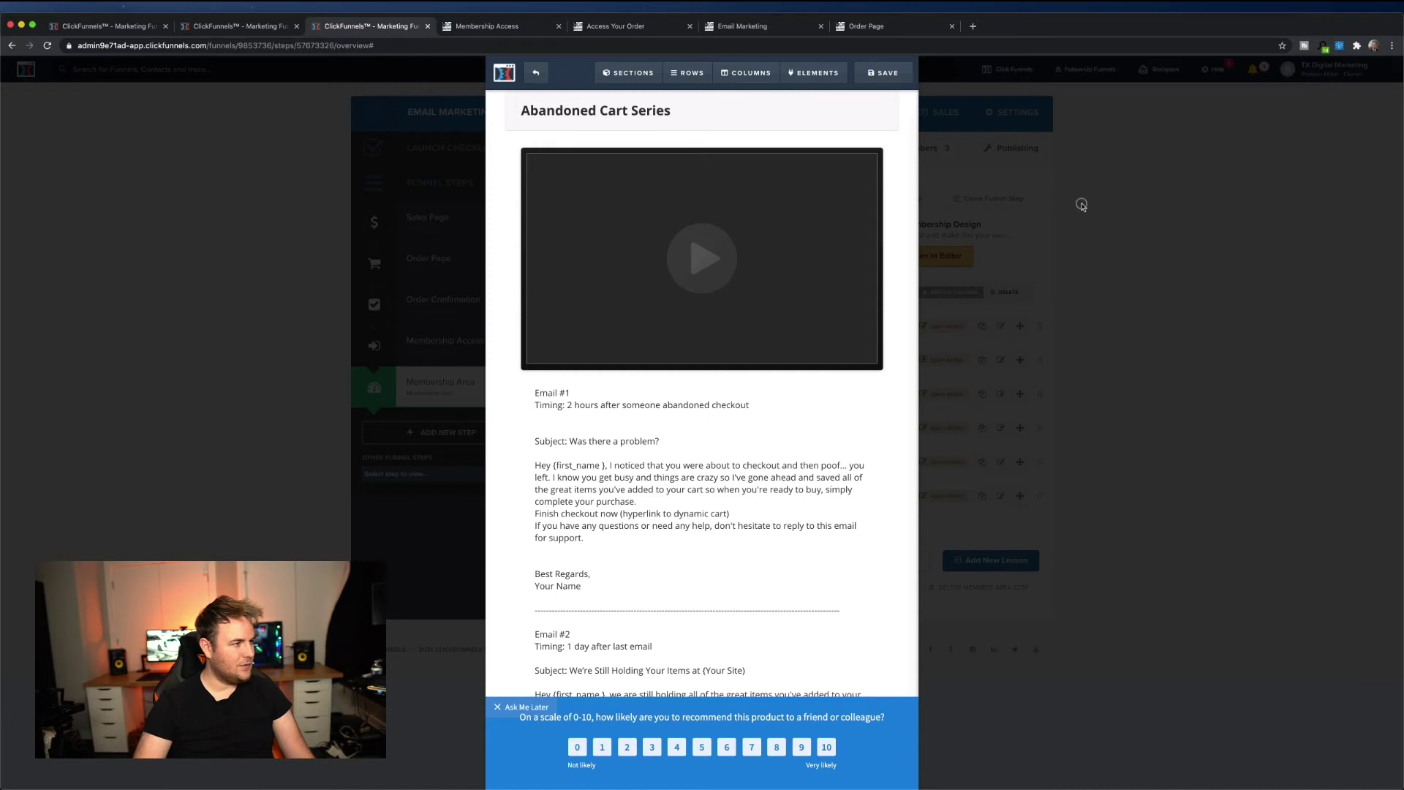
click(536, 73)
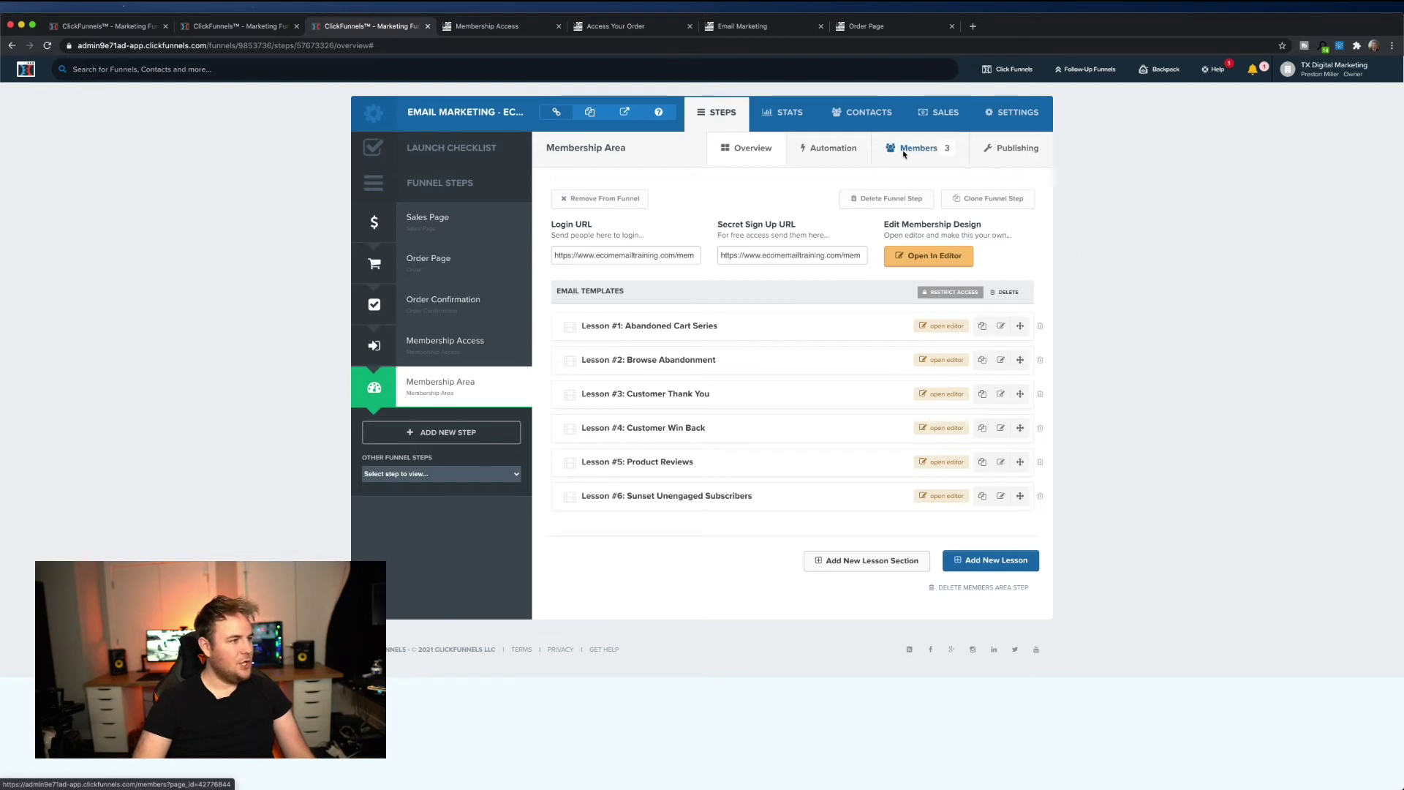
click(828, 154)
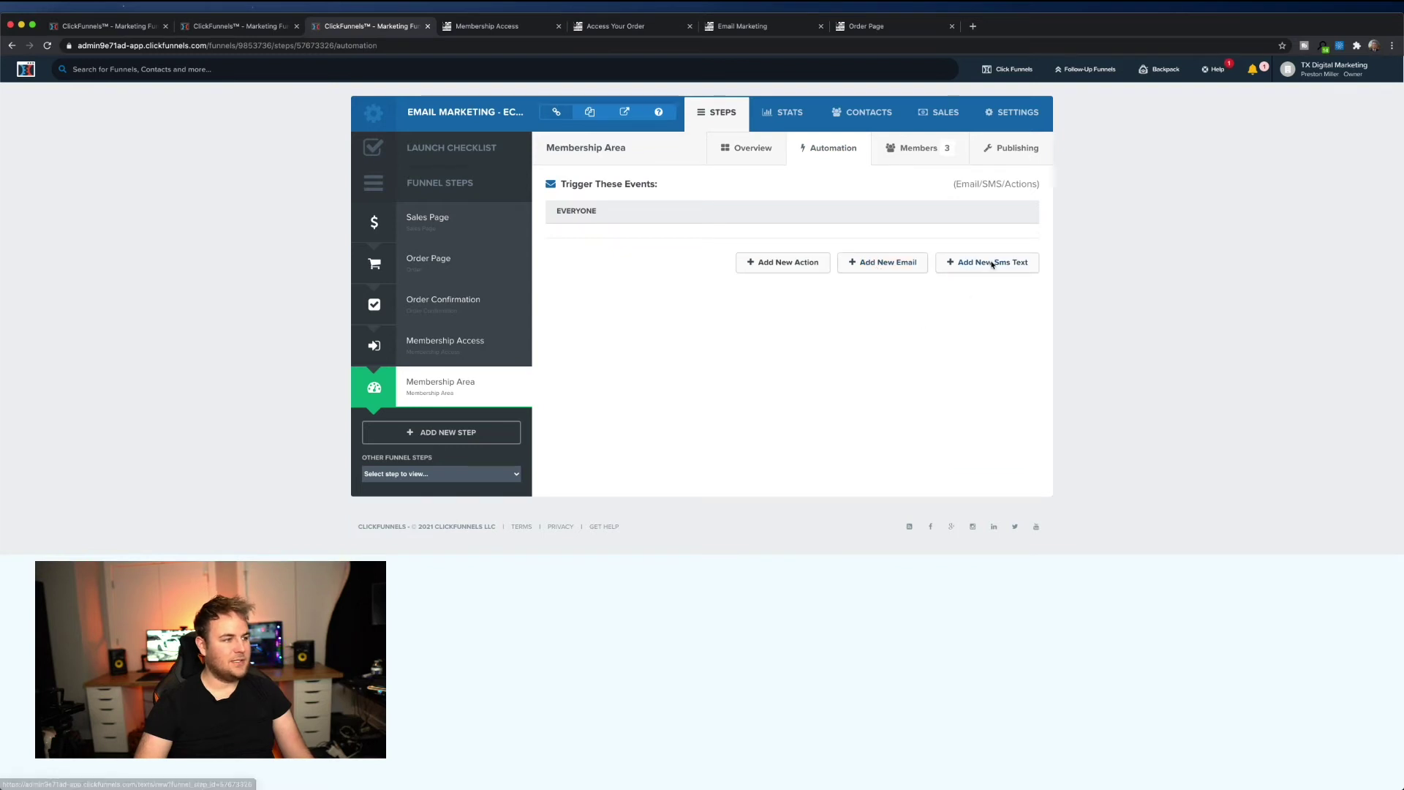
click(923, 151)
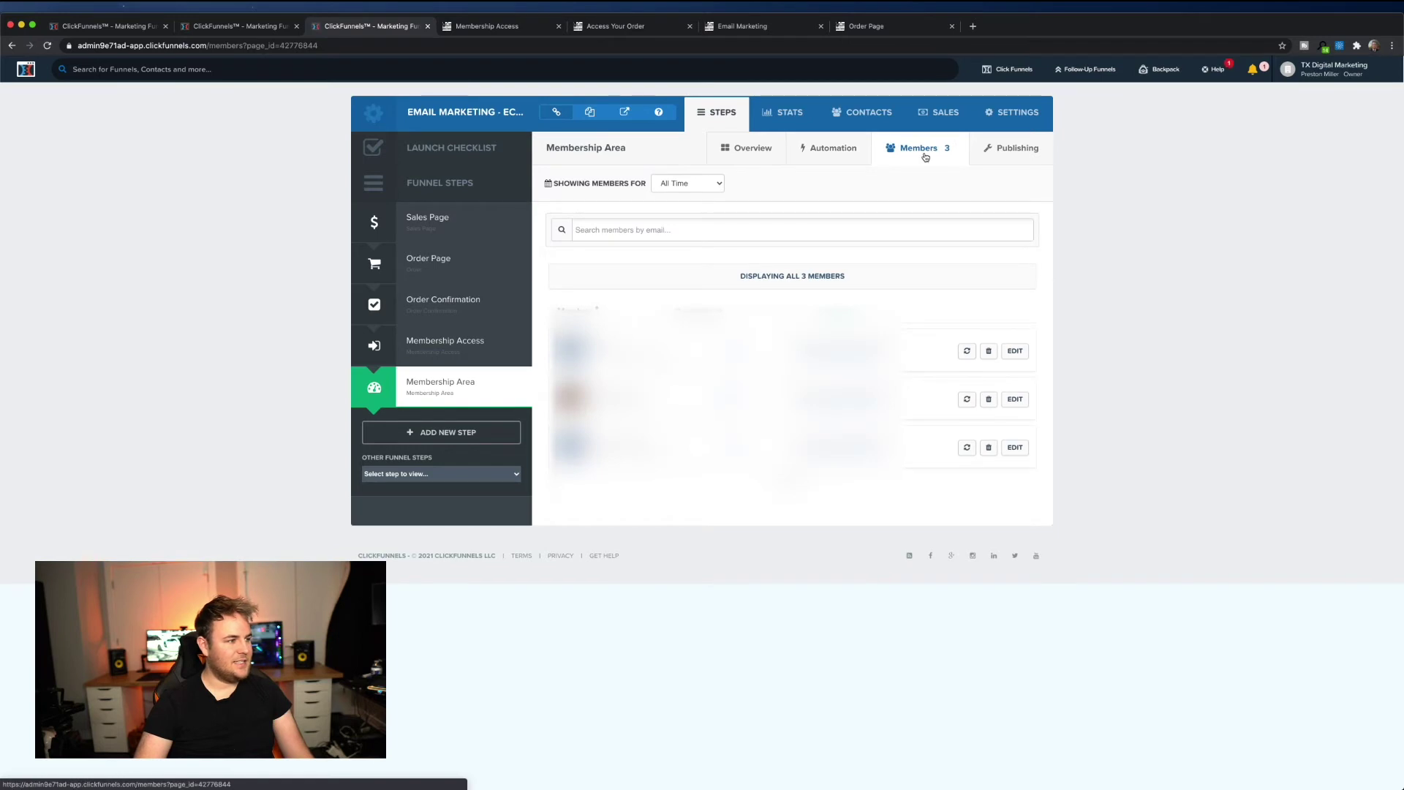
click(987, 154)
click(833, 159)
click(753, 154)
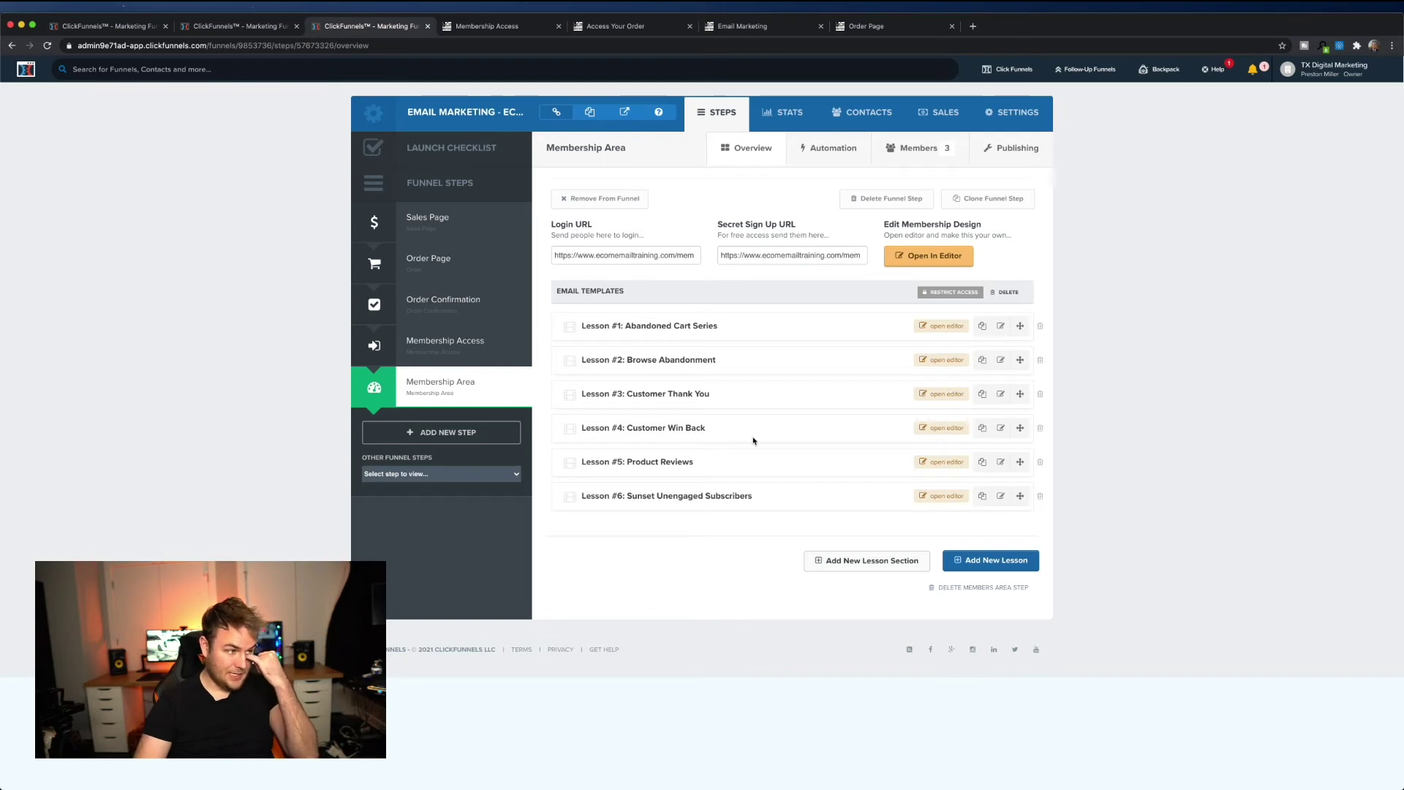
Open the members area in a private window and browse the lessons to Abandoned Cart Series
click(1392, 45)
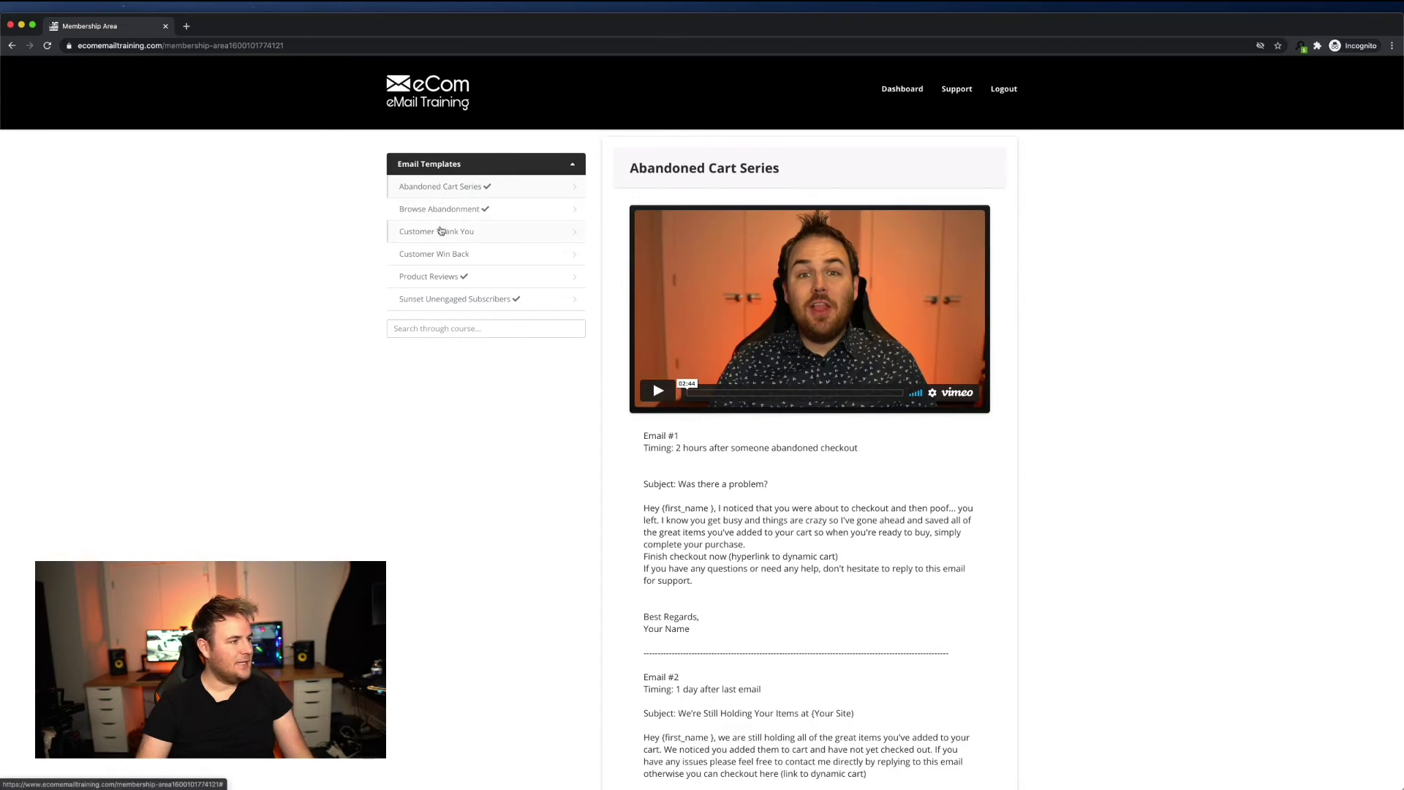
scroll(1026, 341, down, 5)
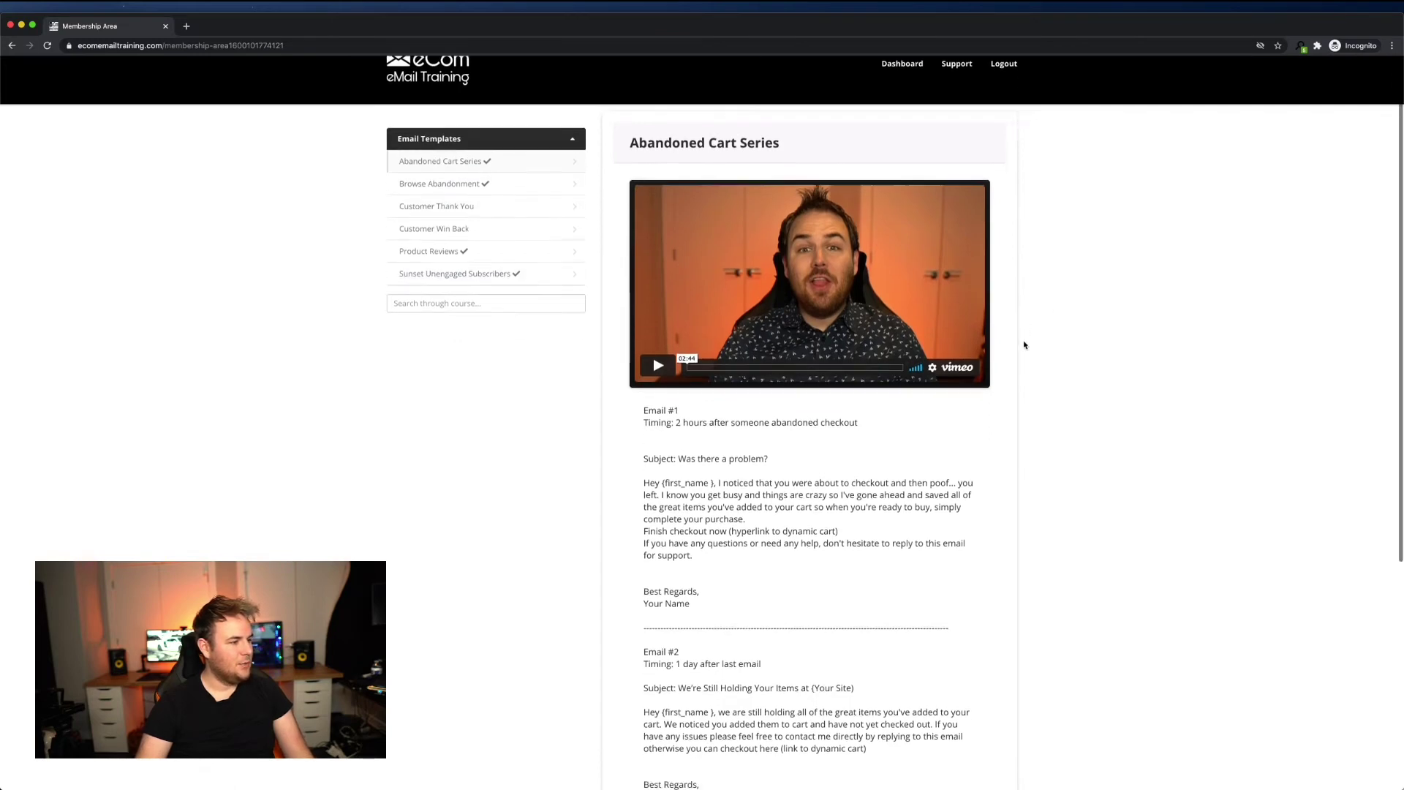
scroll(1025, 344, up, 3)
scroll(1039, 337, up, 3)
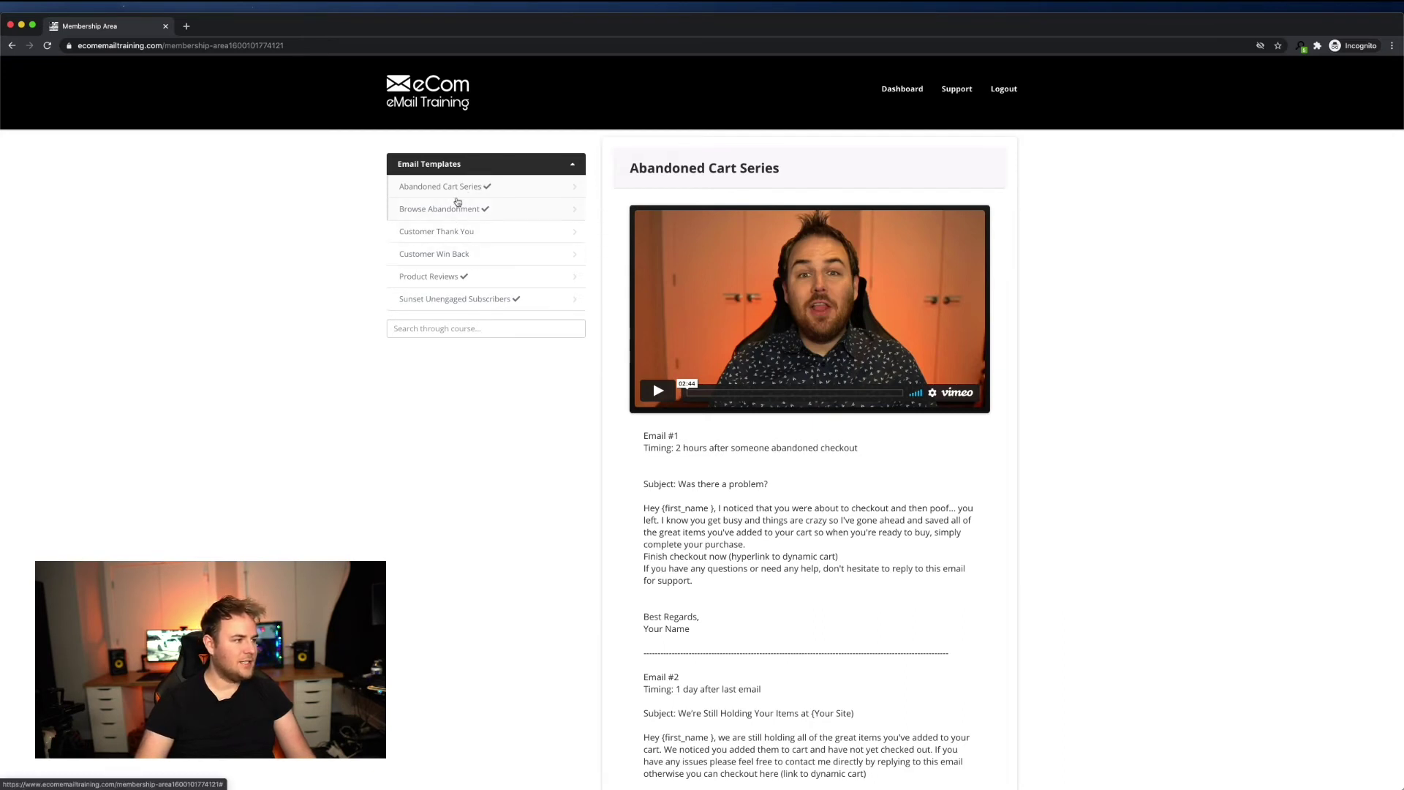
click(454, 215)
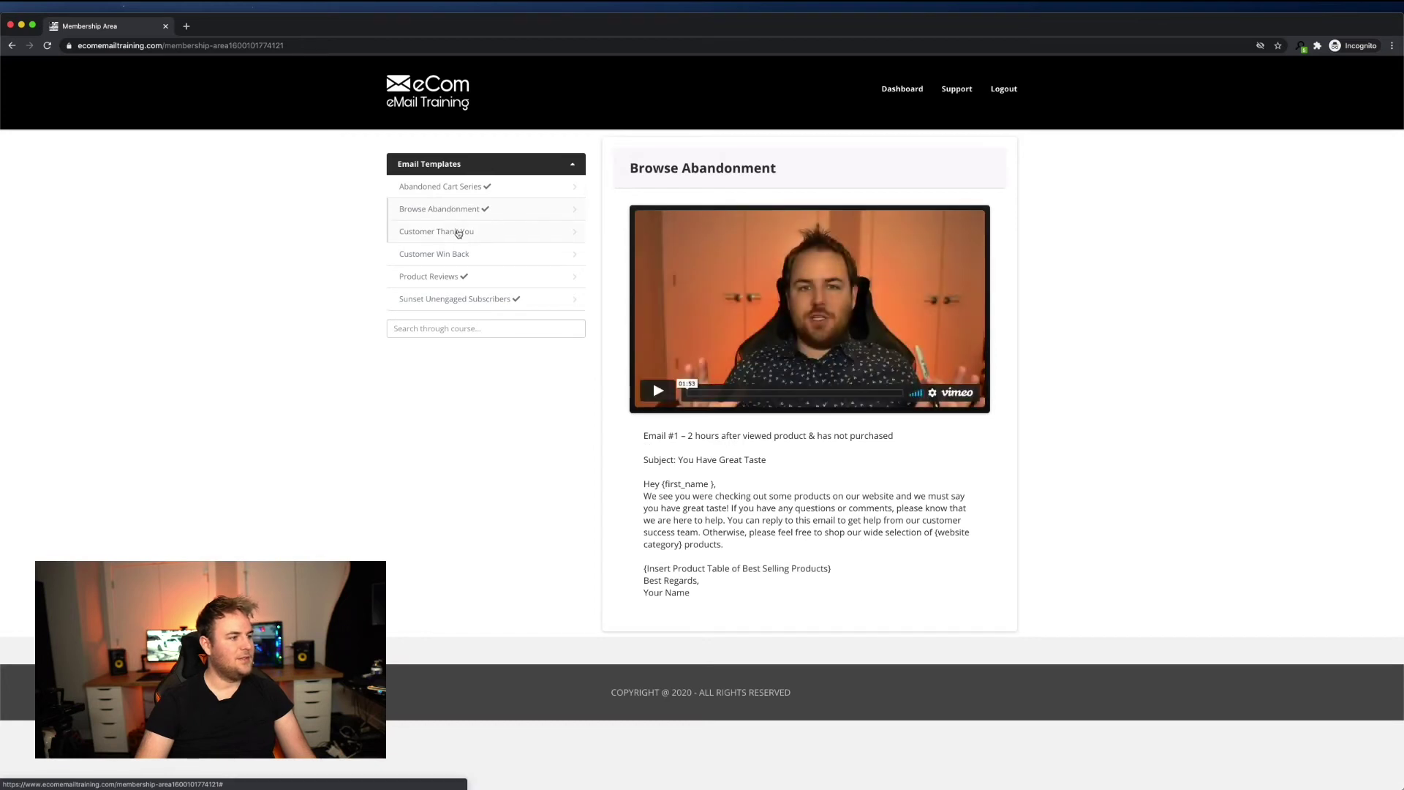
click(459, 232)
click(459, 188)
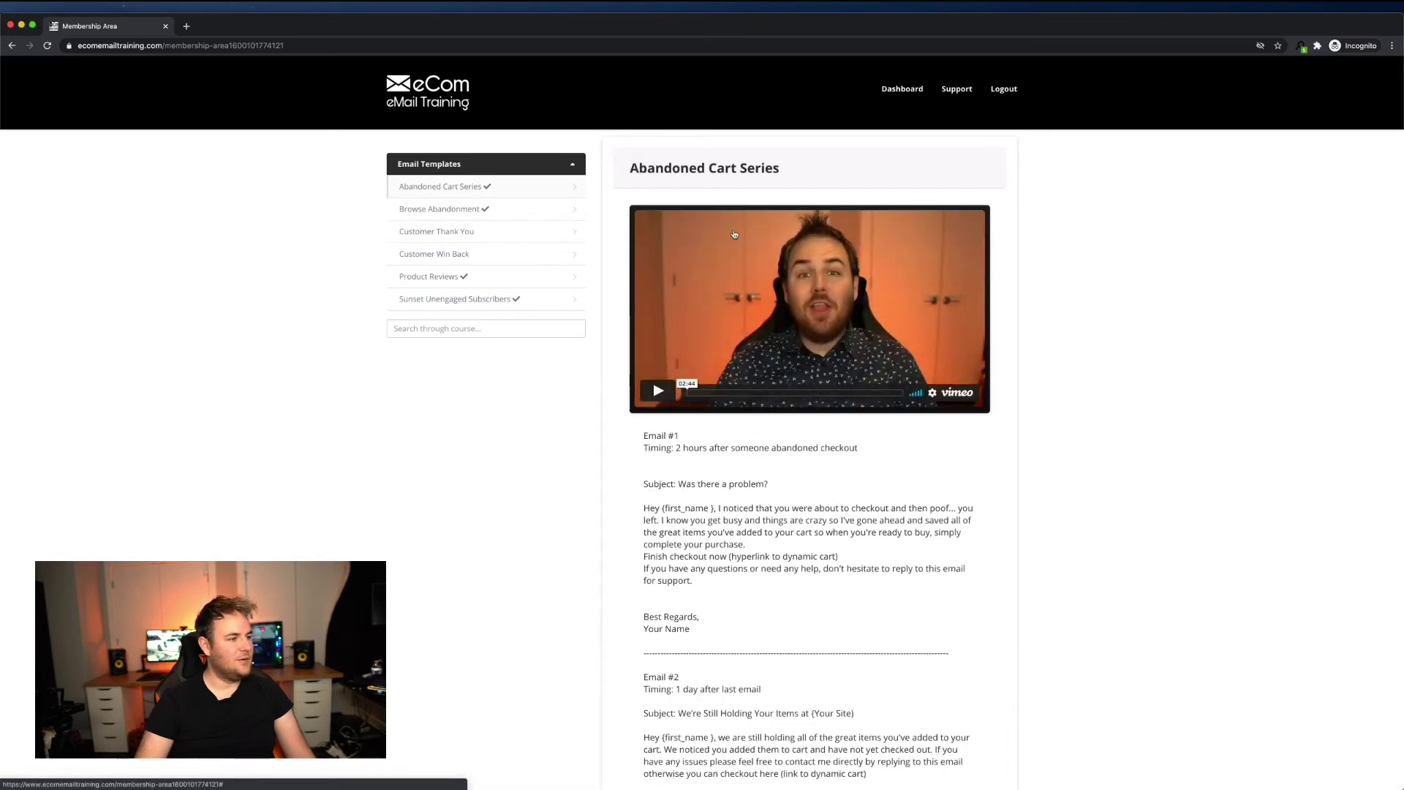
Play and pause the Abandoned Cart Series video, then close the incognito window
click(657, 391)
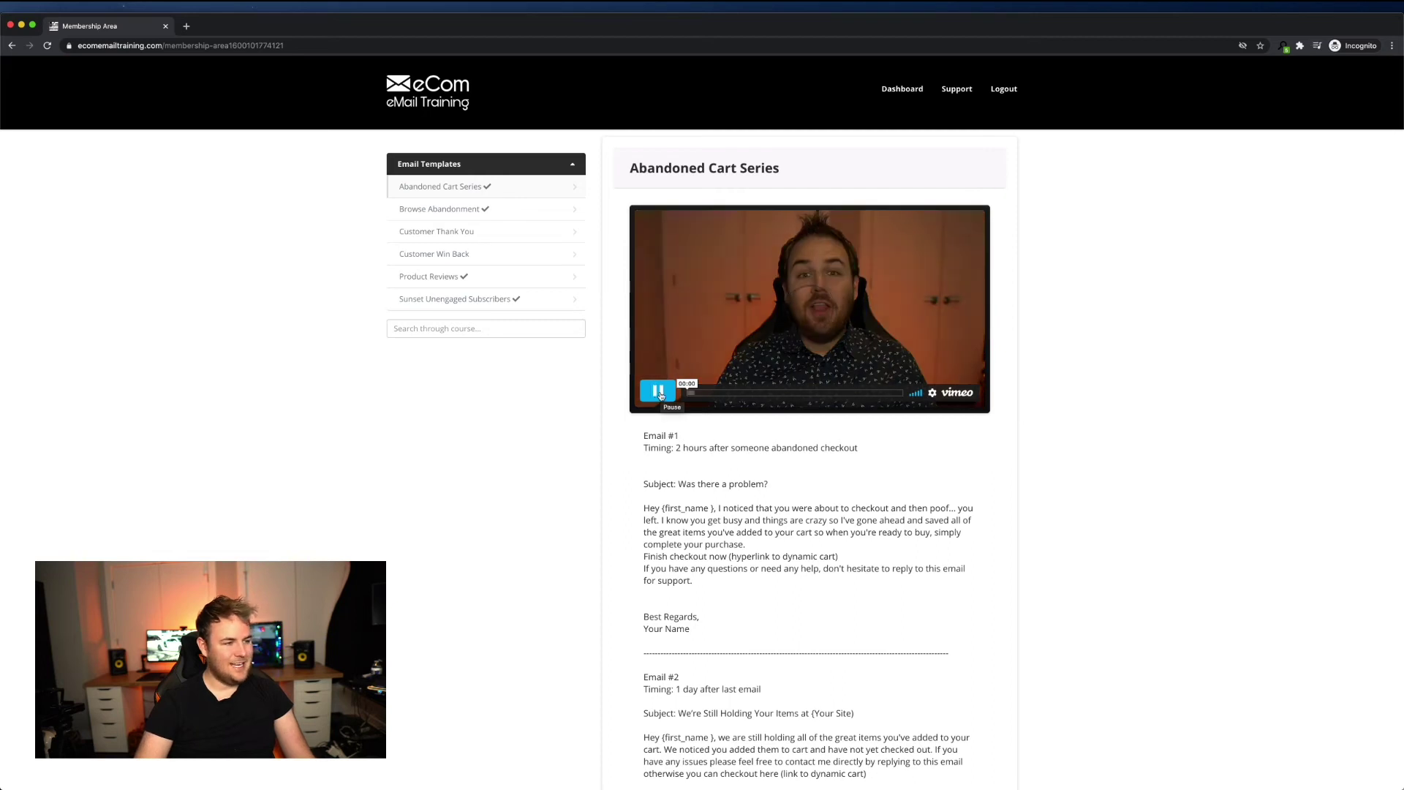
click(659, 393)
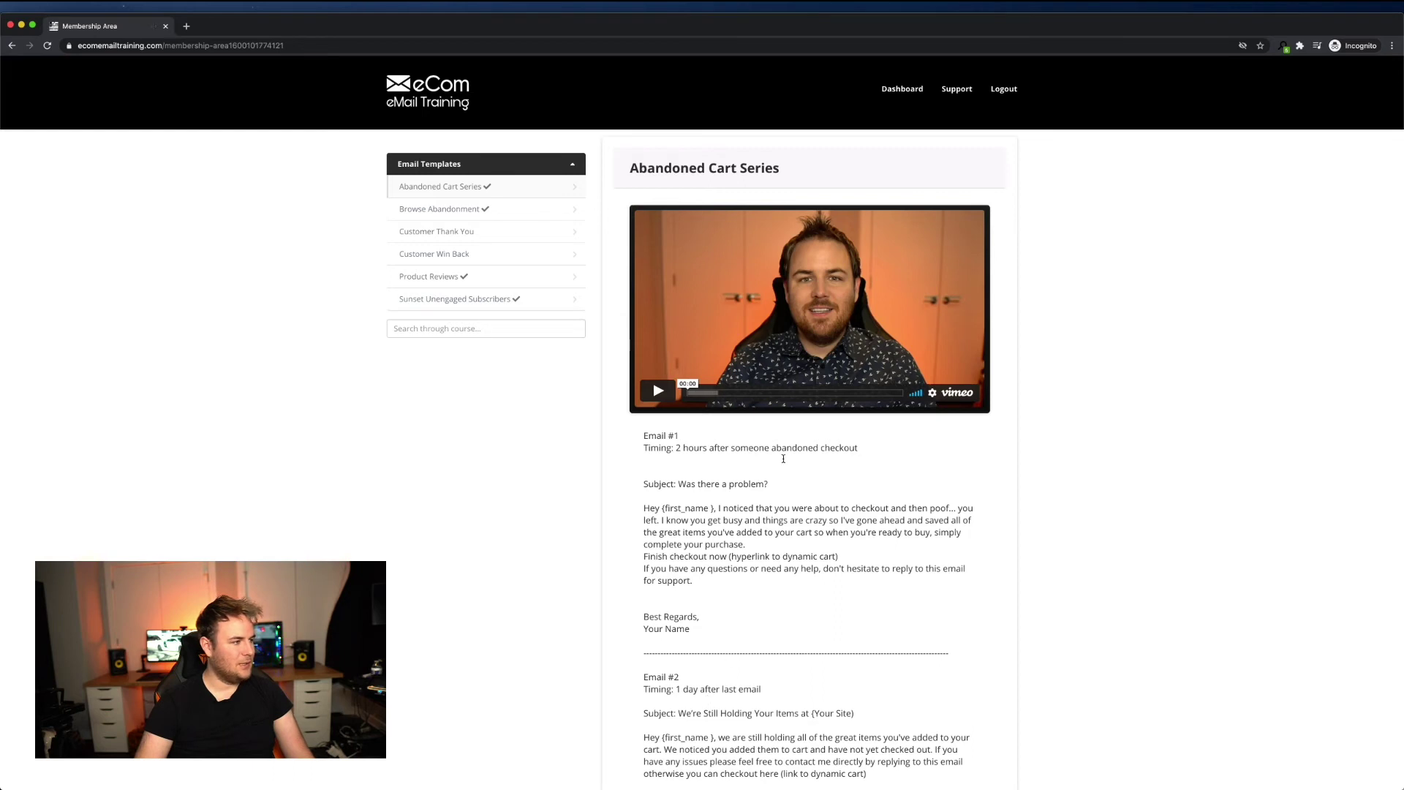
click(11, 27)
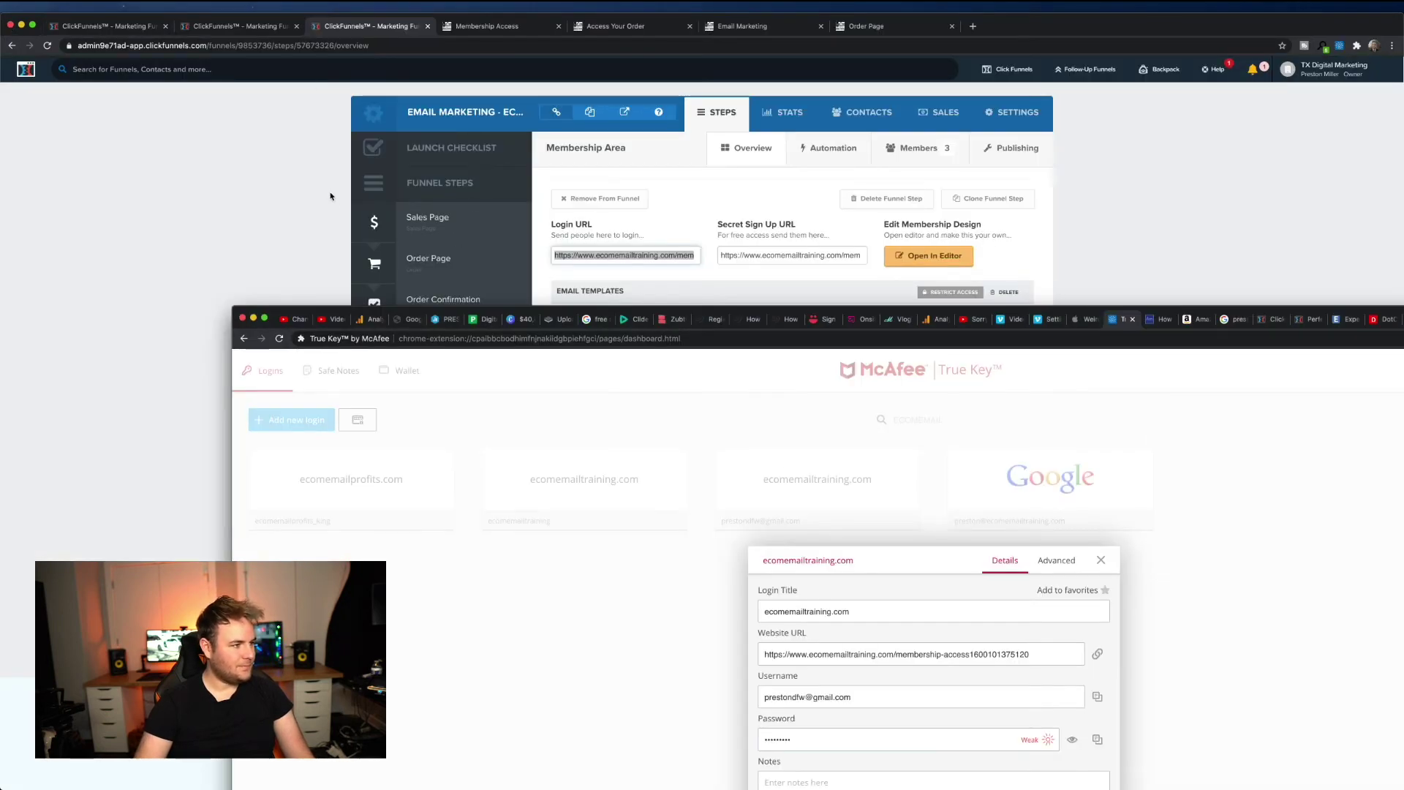
Close the McAfee True Key window and switch to the Free Webinar funnel's tab
key(super+w)
click(1094, 229)
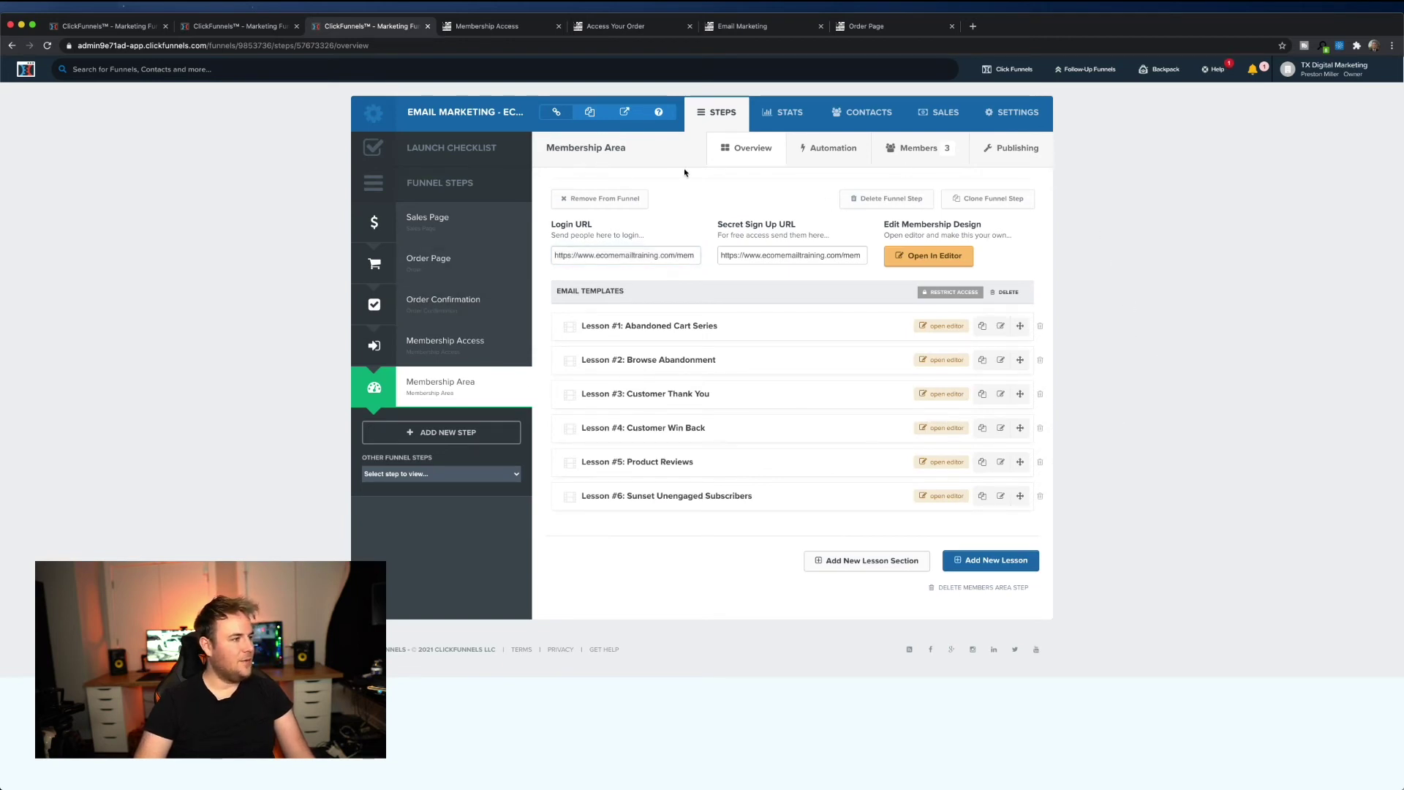
click(241, 27)
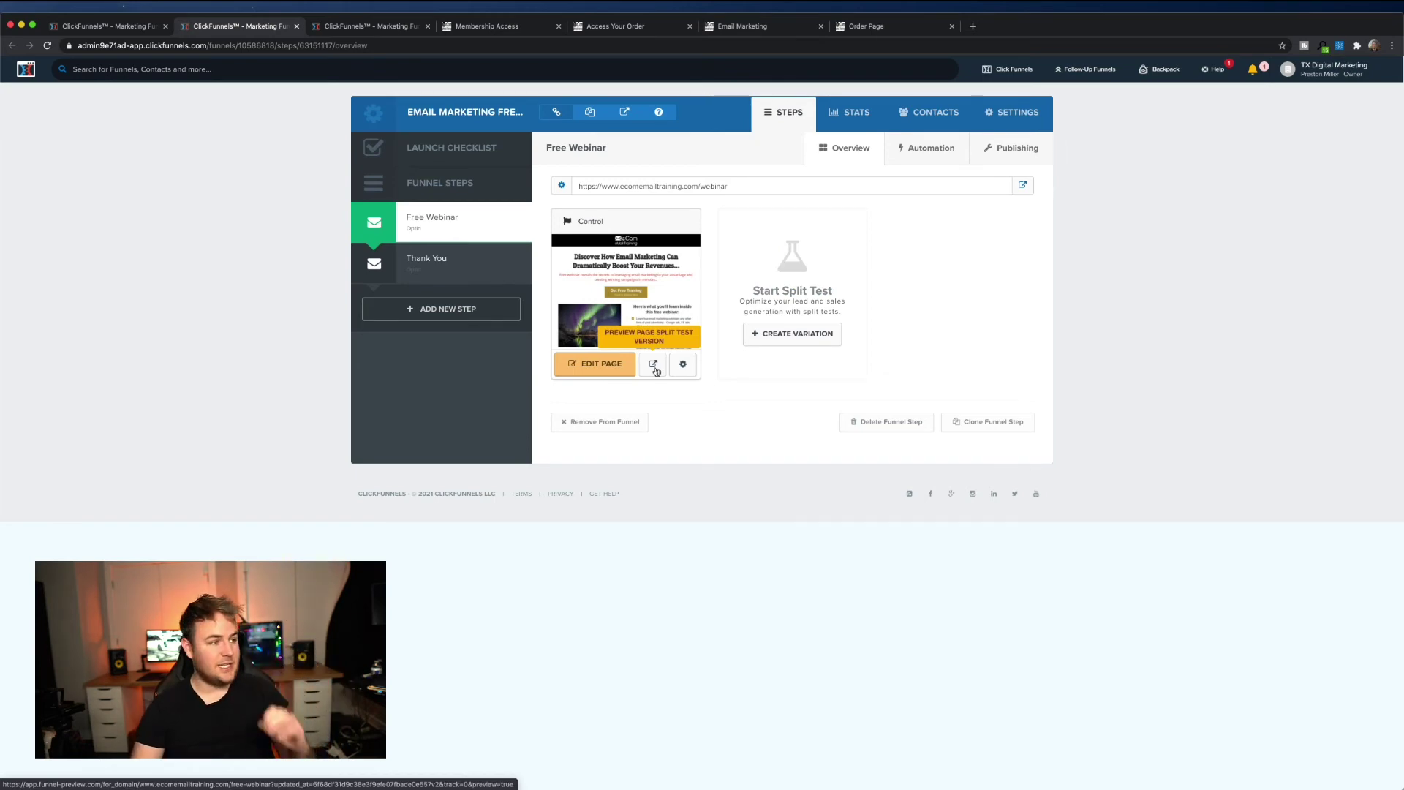
Preview the Free Webinar opt-in page in its own tab and scroll through it
click(656, 371)
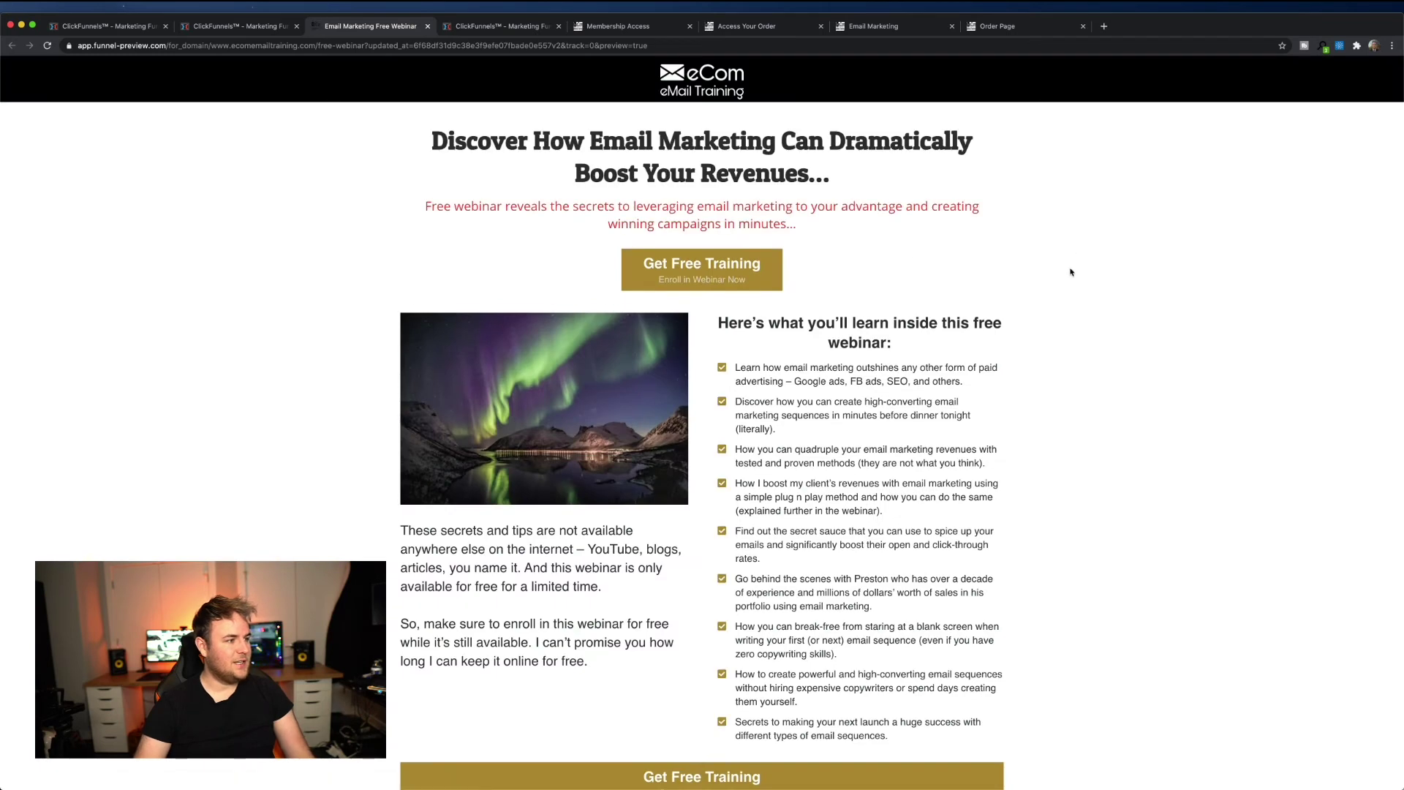
scroll(1070, 271, down, 3)
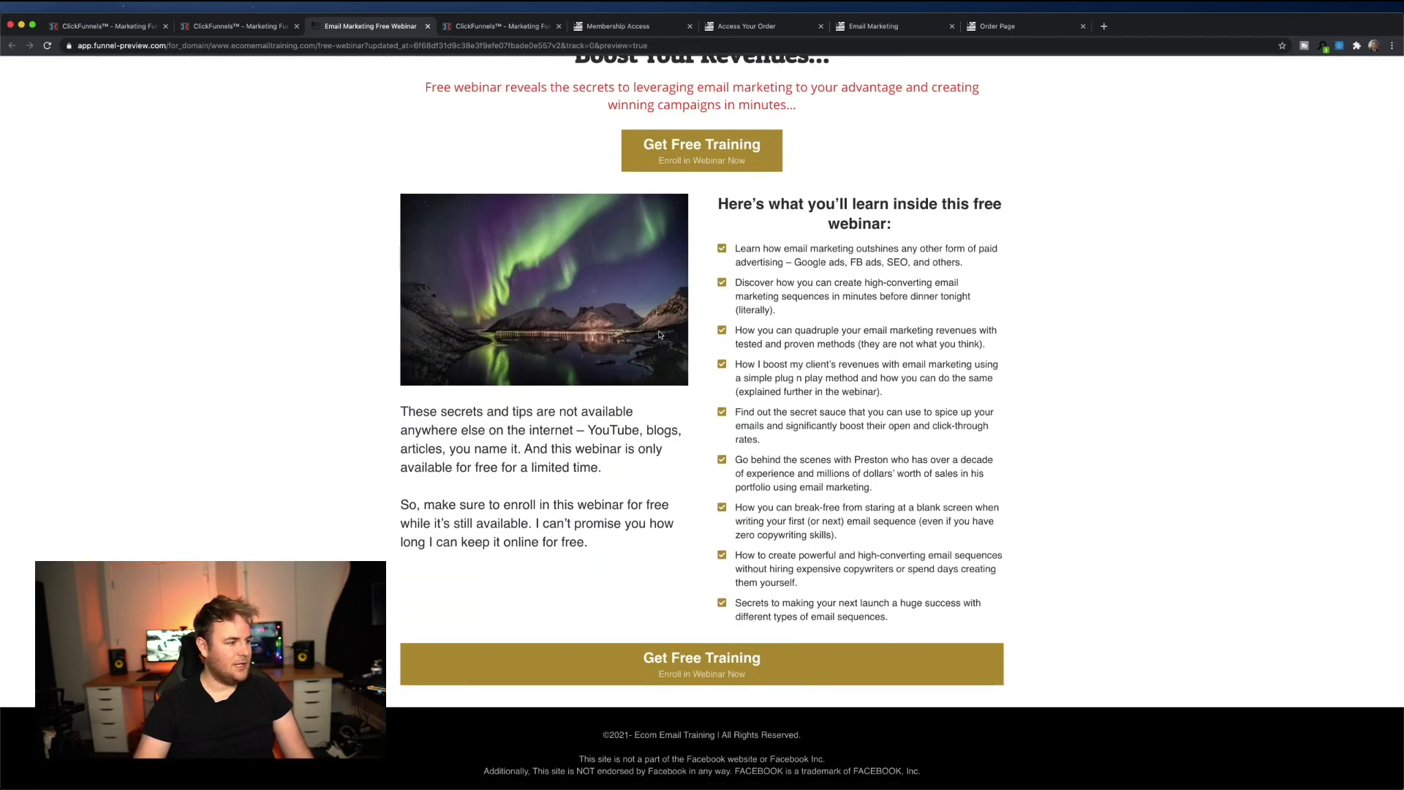
scroll(695, 351, up, 3)
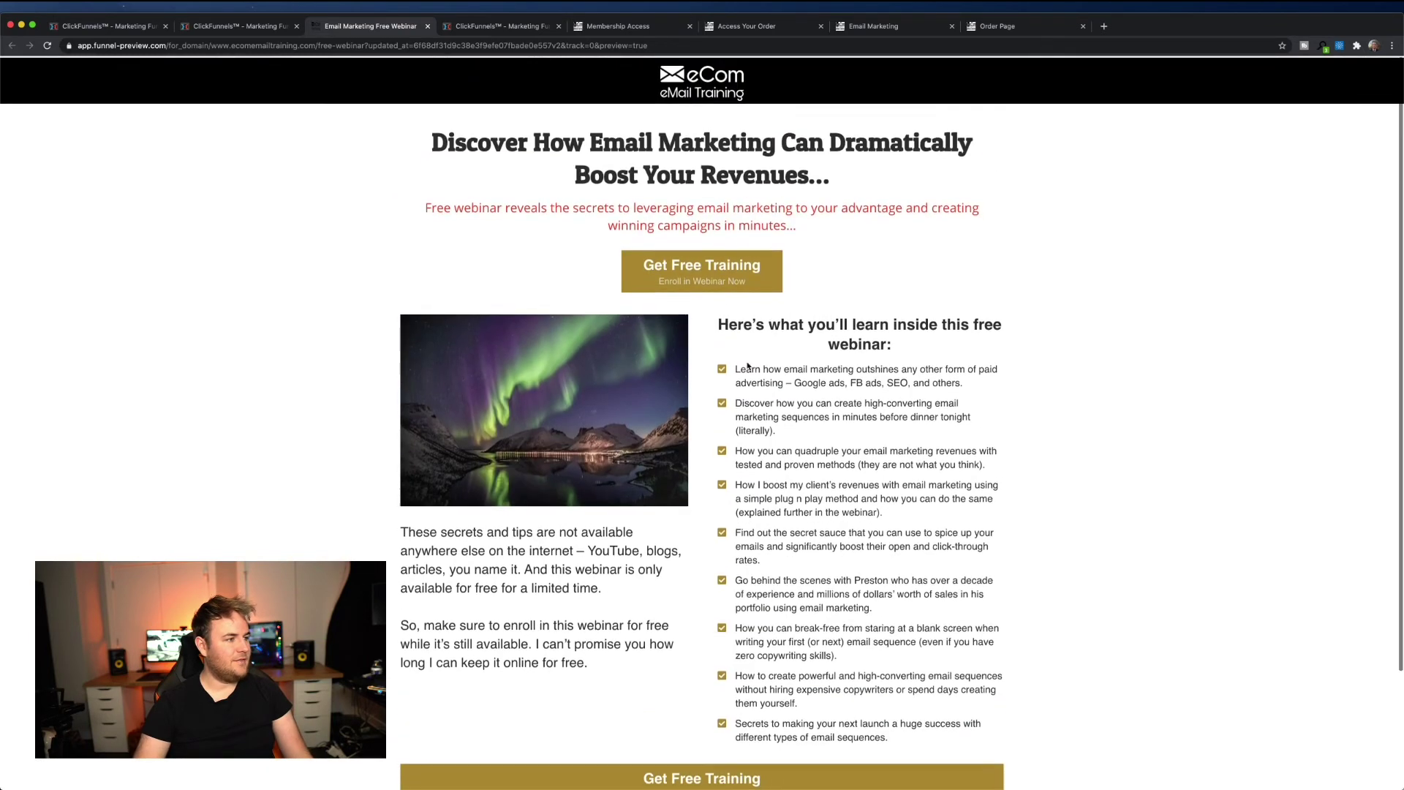
scroll(716, 511, down, 3)
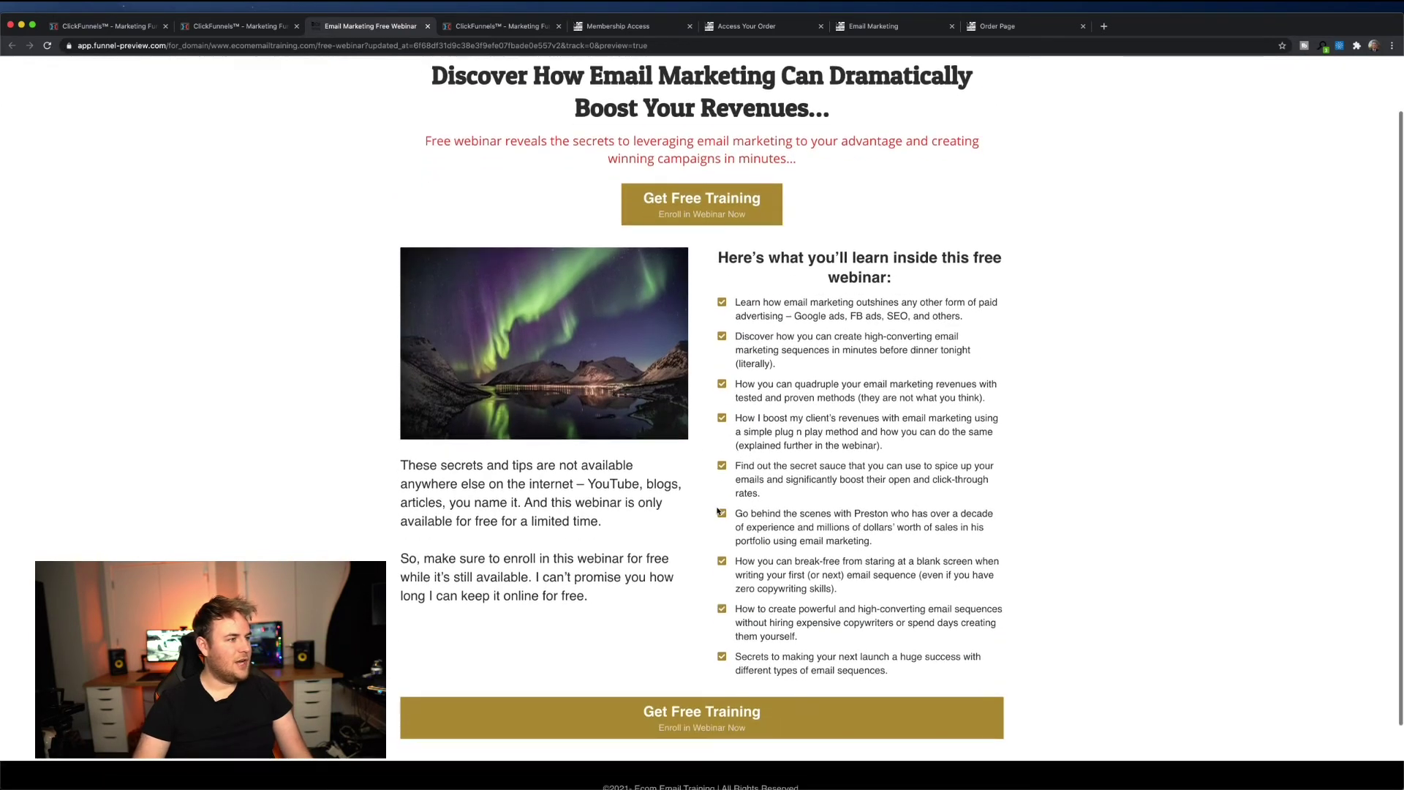
scroll(717, 510, up, 3)
Open the Get Free Training email popup, try its email field, then close it
click(703, 271)
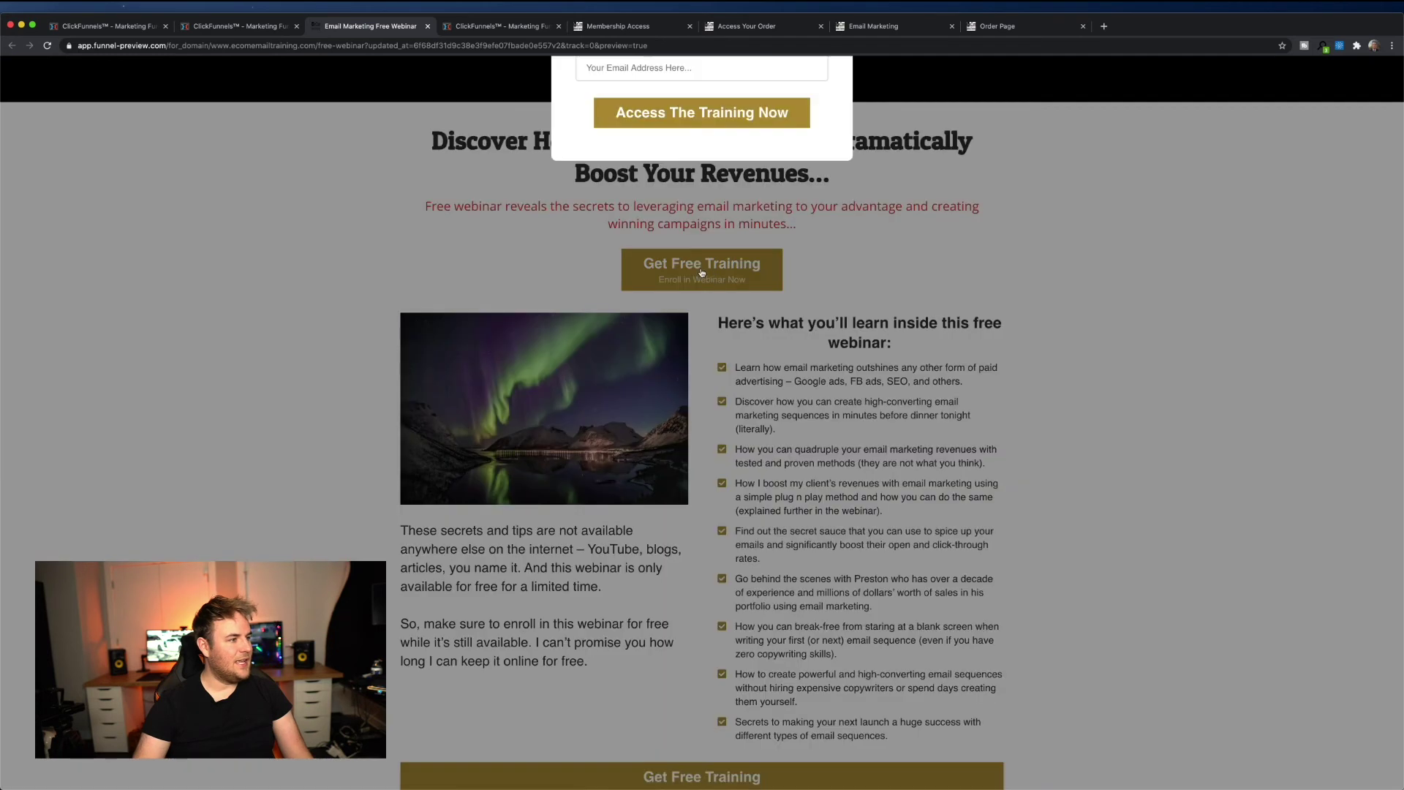
click(705, 233)
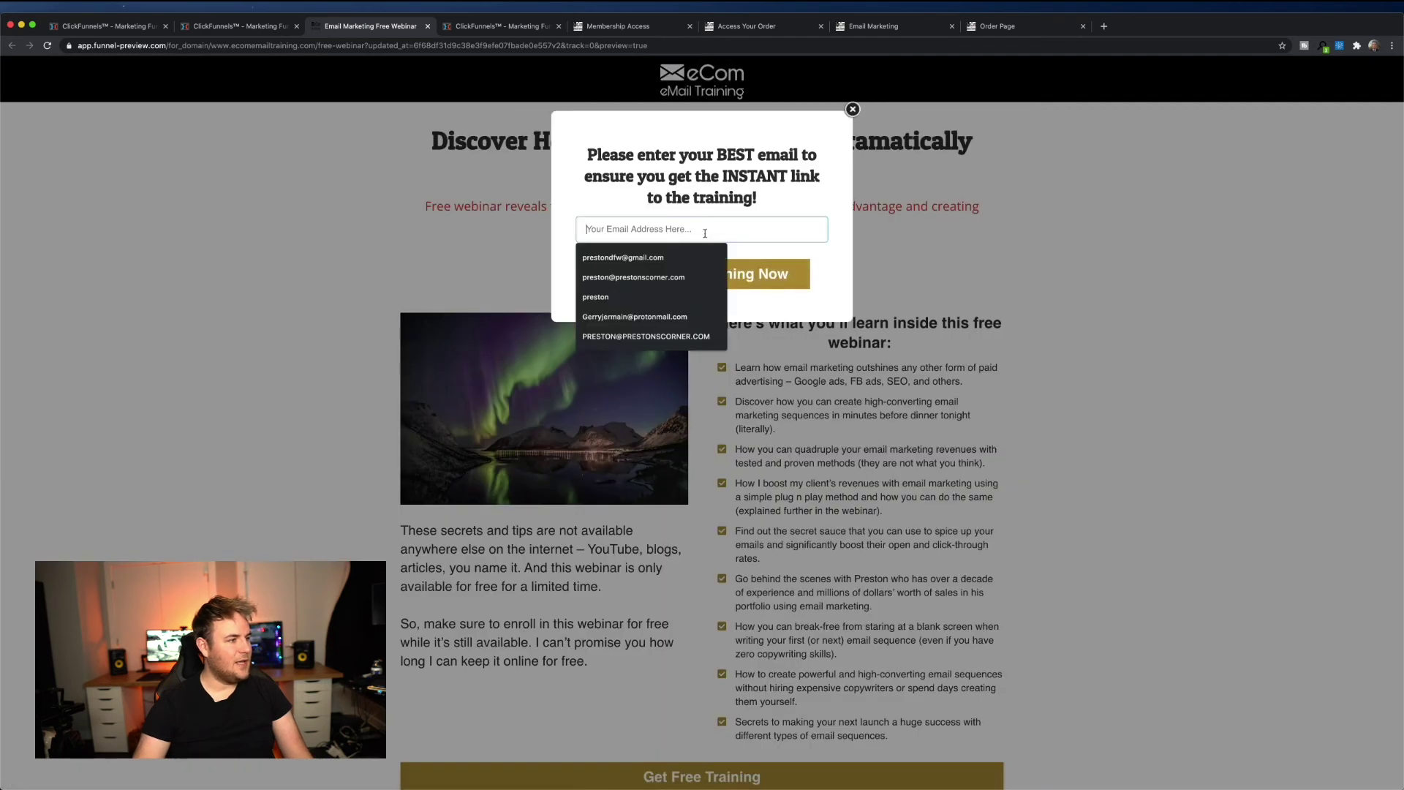
click(771, 246)
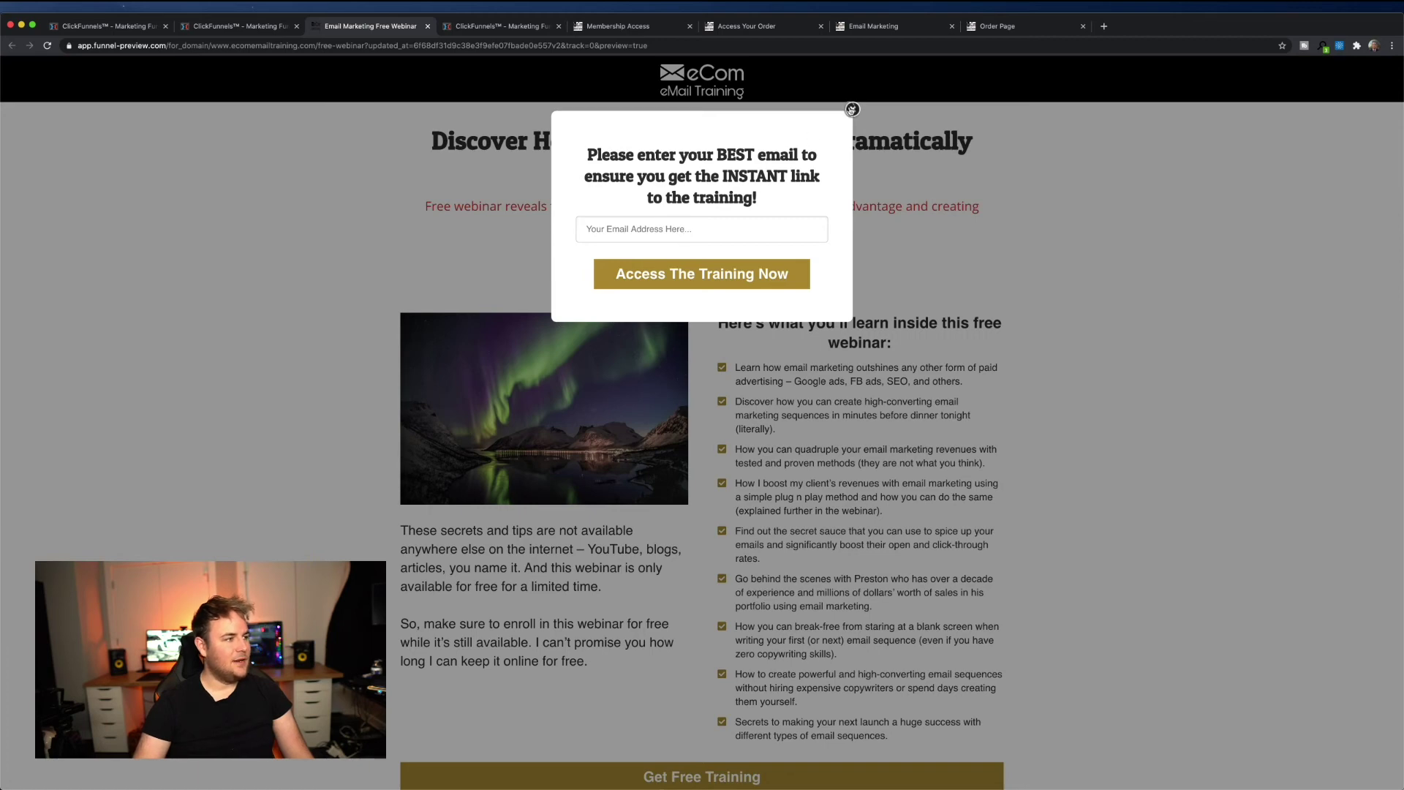
click(852, 109)
Select the webinar funnel's Thank You step and preview its page
click(235, 26)
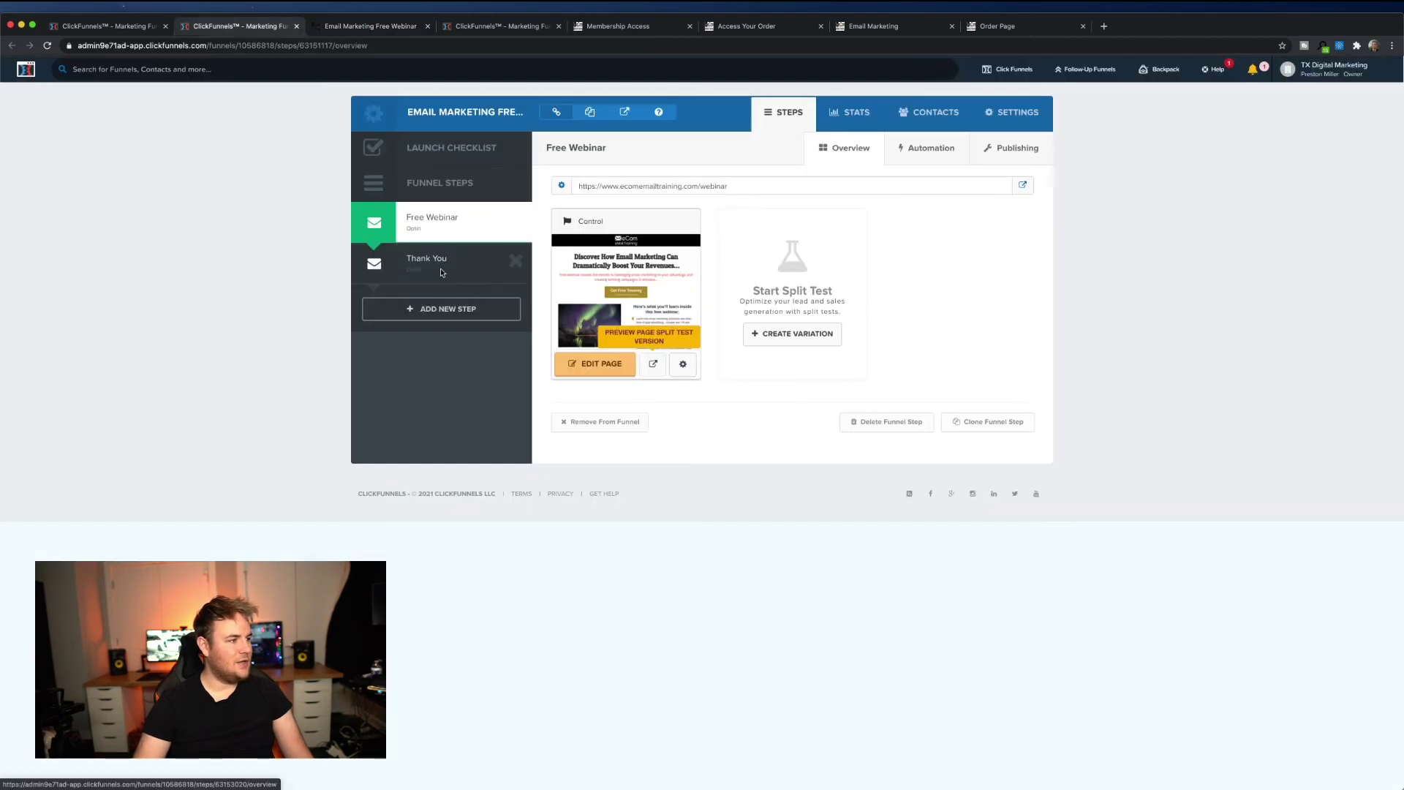
click(434, 232)
click(433, 248)
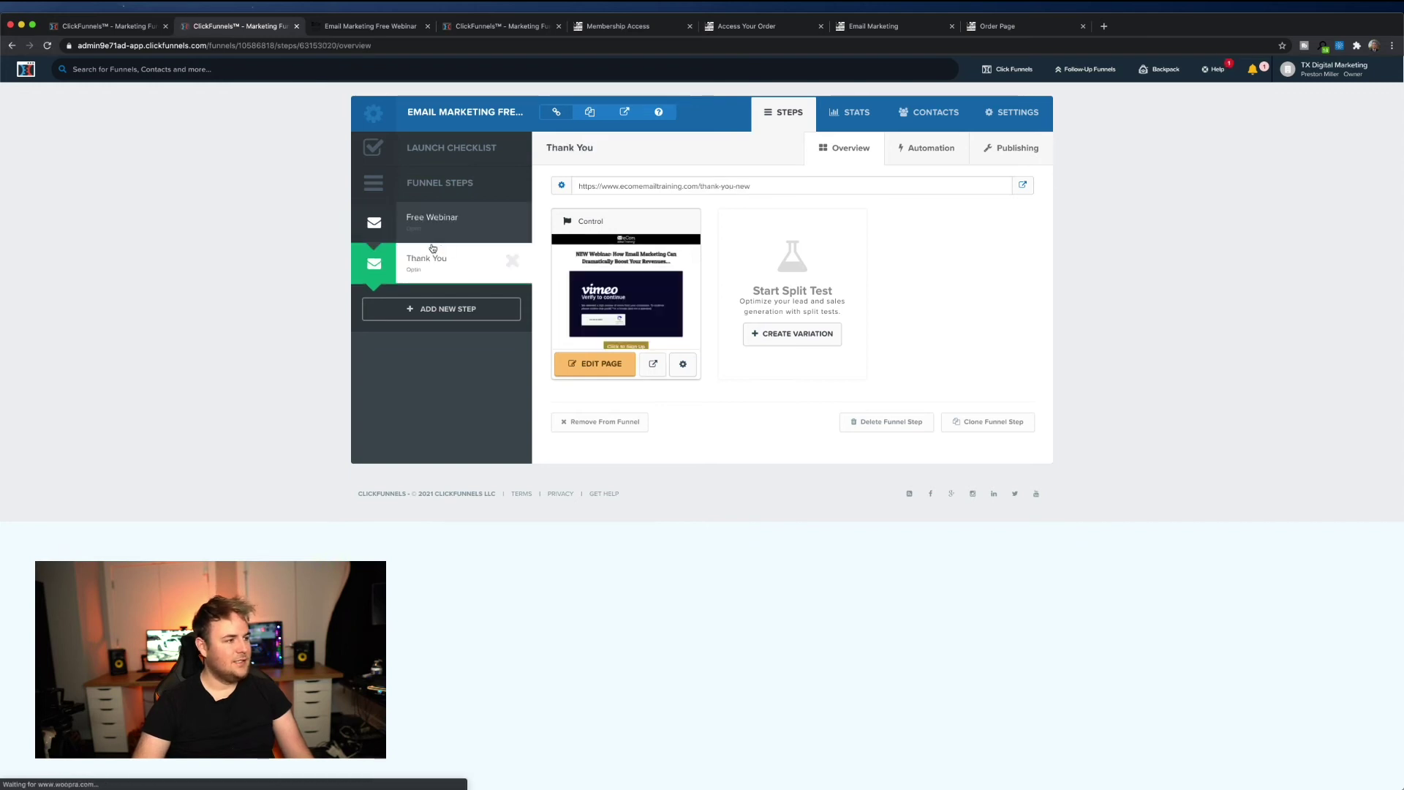
click(653, 364)
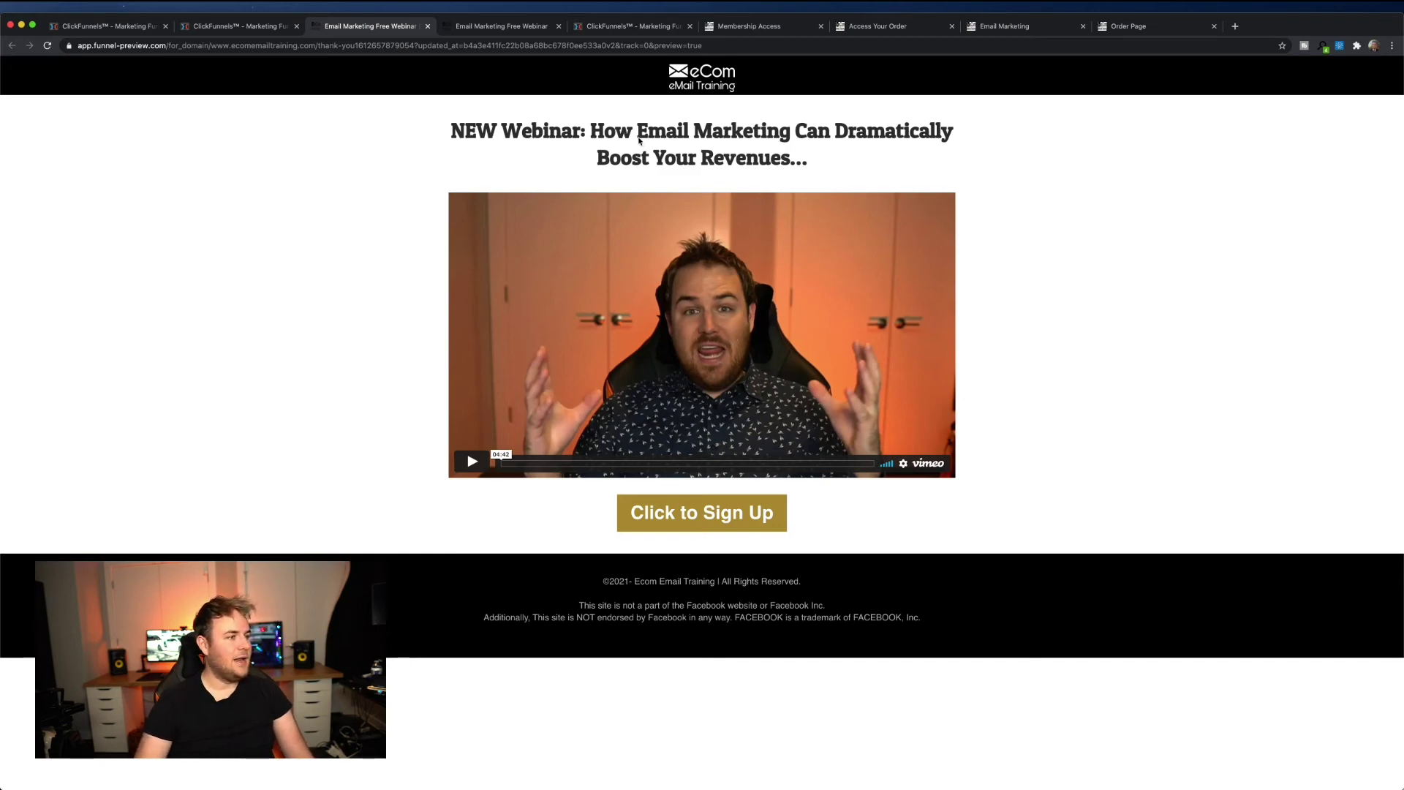
drag(641, 141, 854, 154)
click(856, 158)
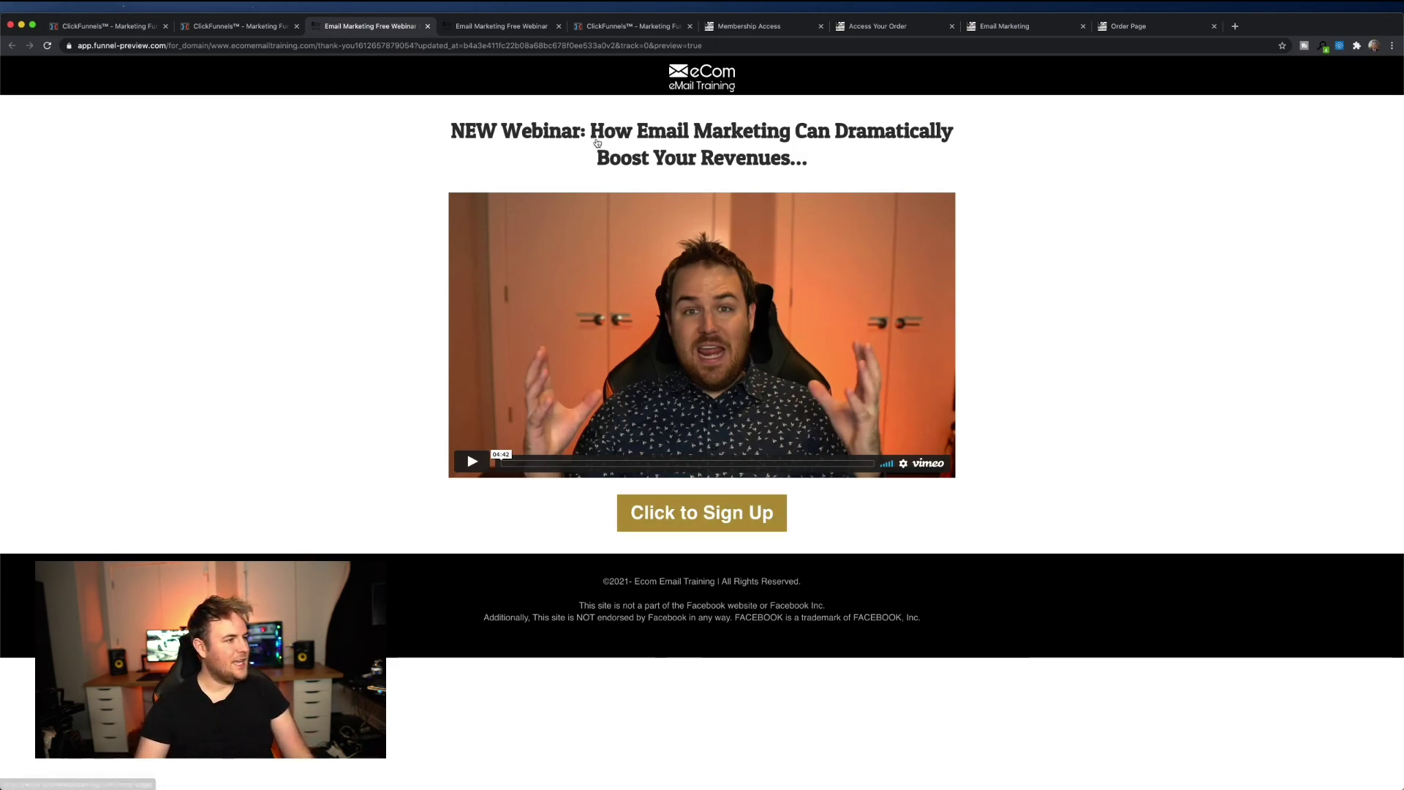
scroll(759, 308, up, 1)
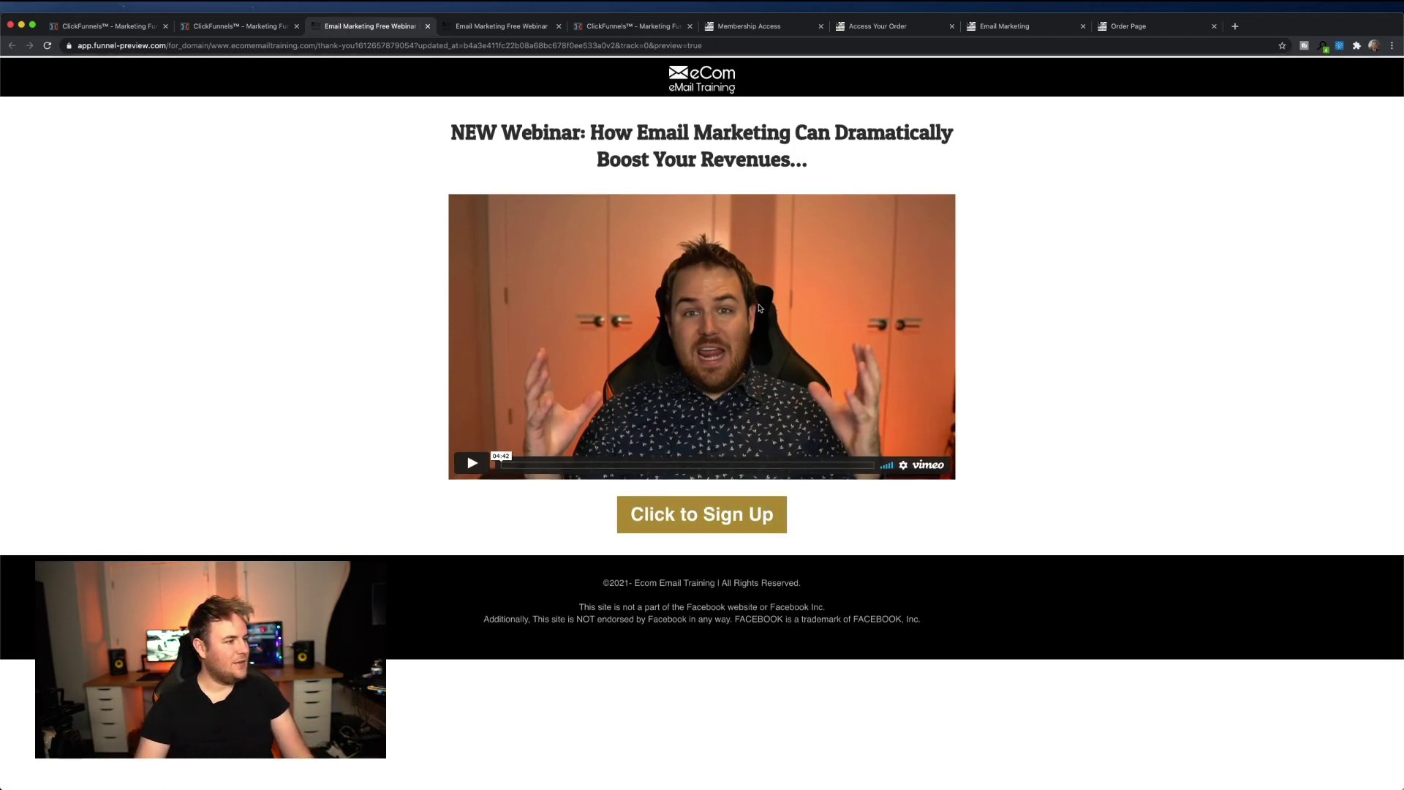
Confirm Click to Sign Up opens the $37 order page, then return to the funnel tab
click(715, 515)
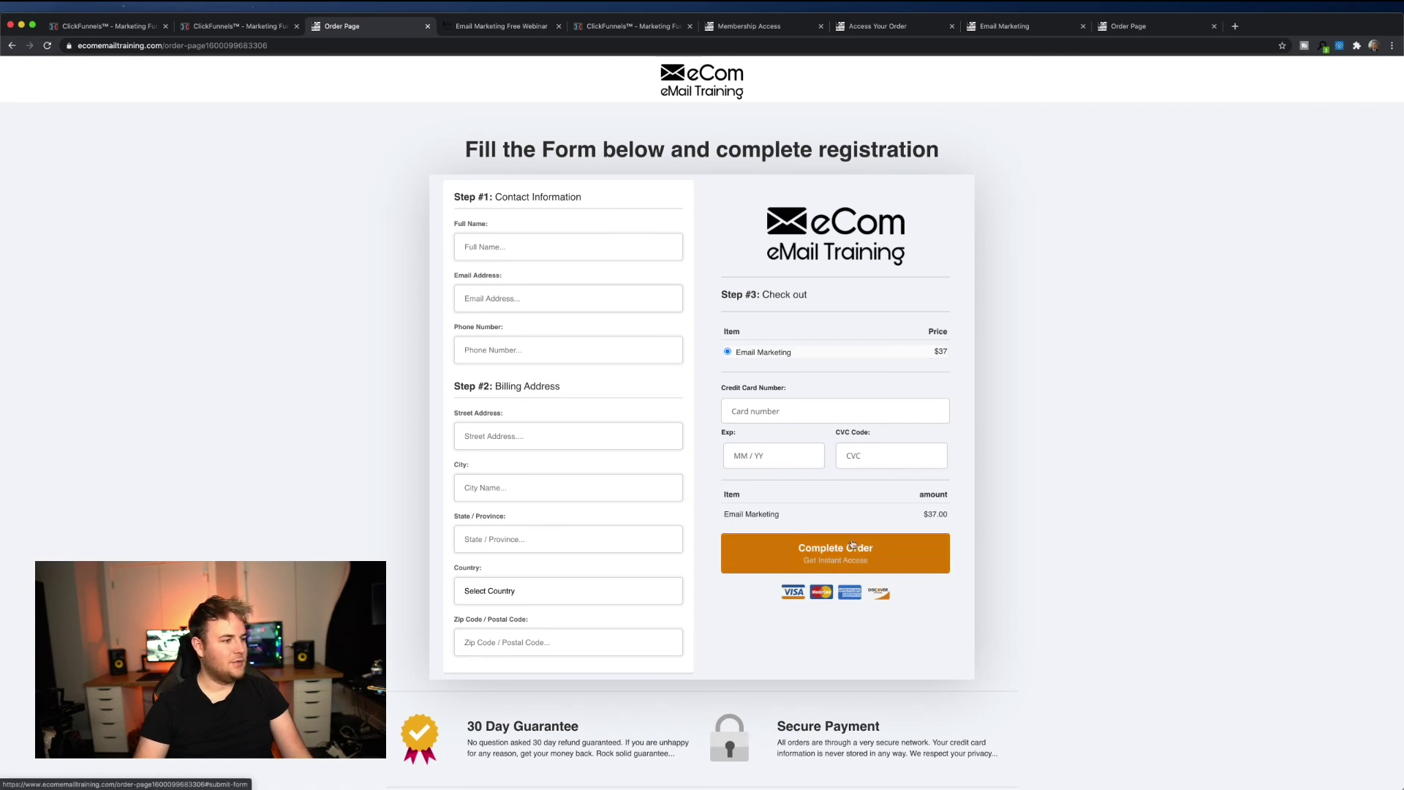
click(12, 45)
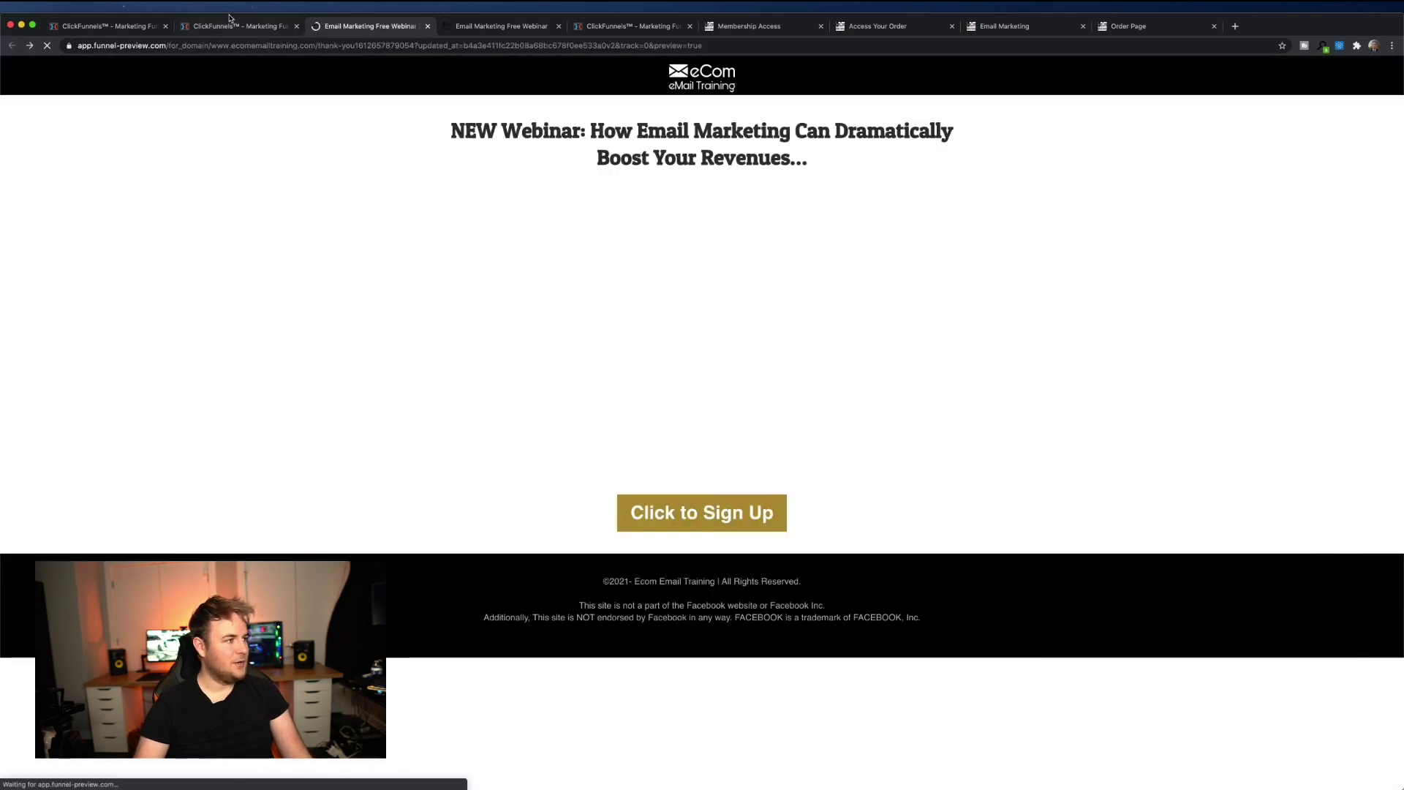
click(227, 27)
click(103, 26)
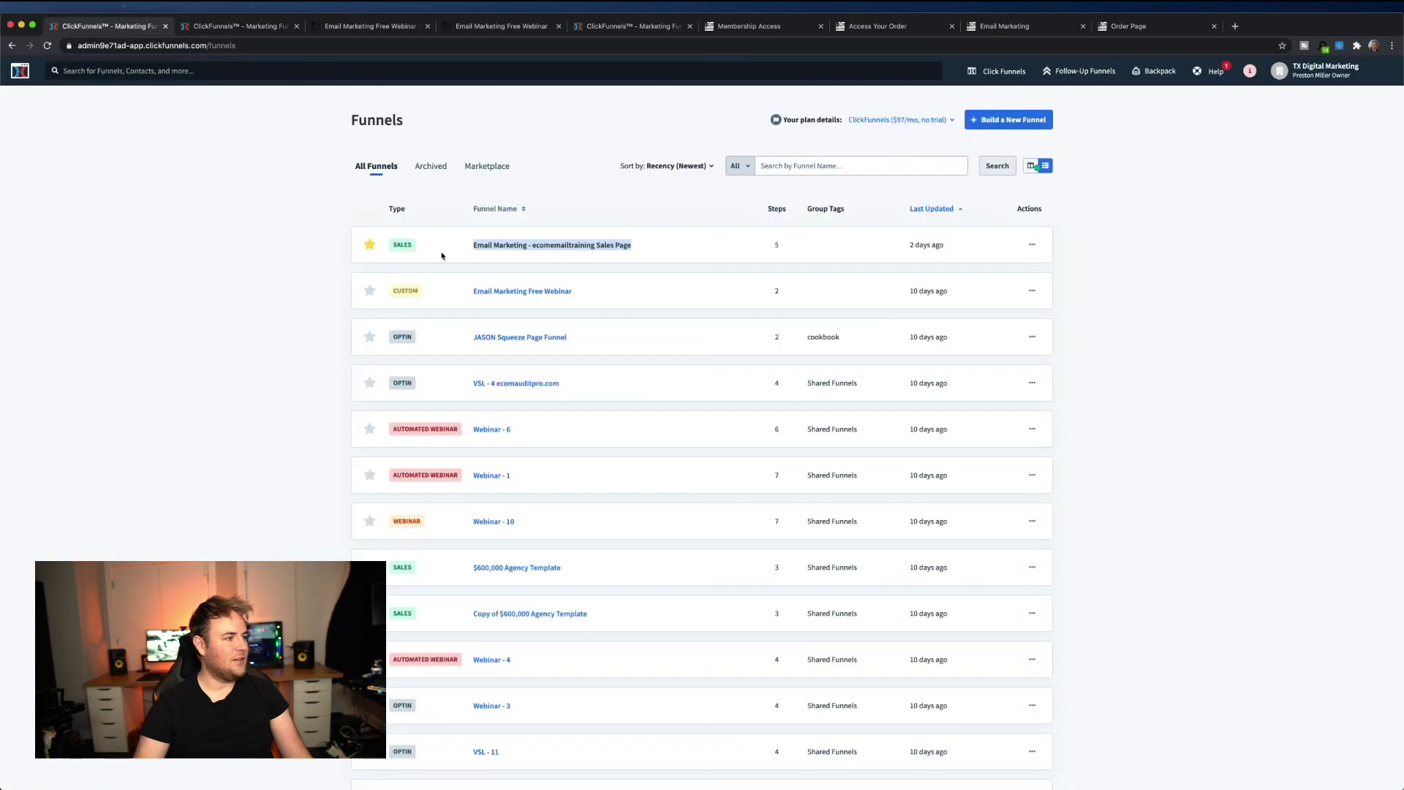
click(610, 224)
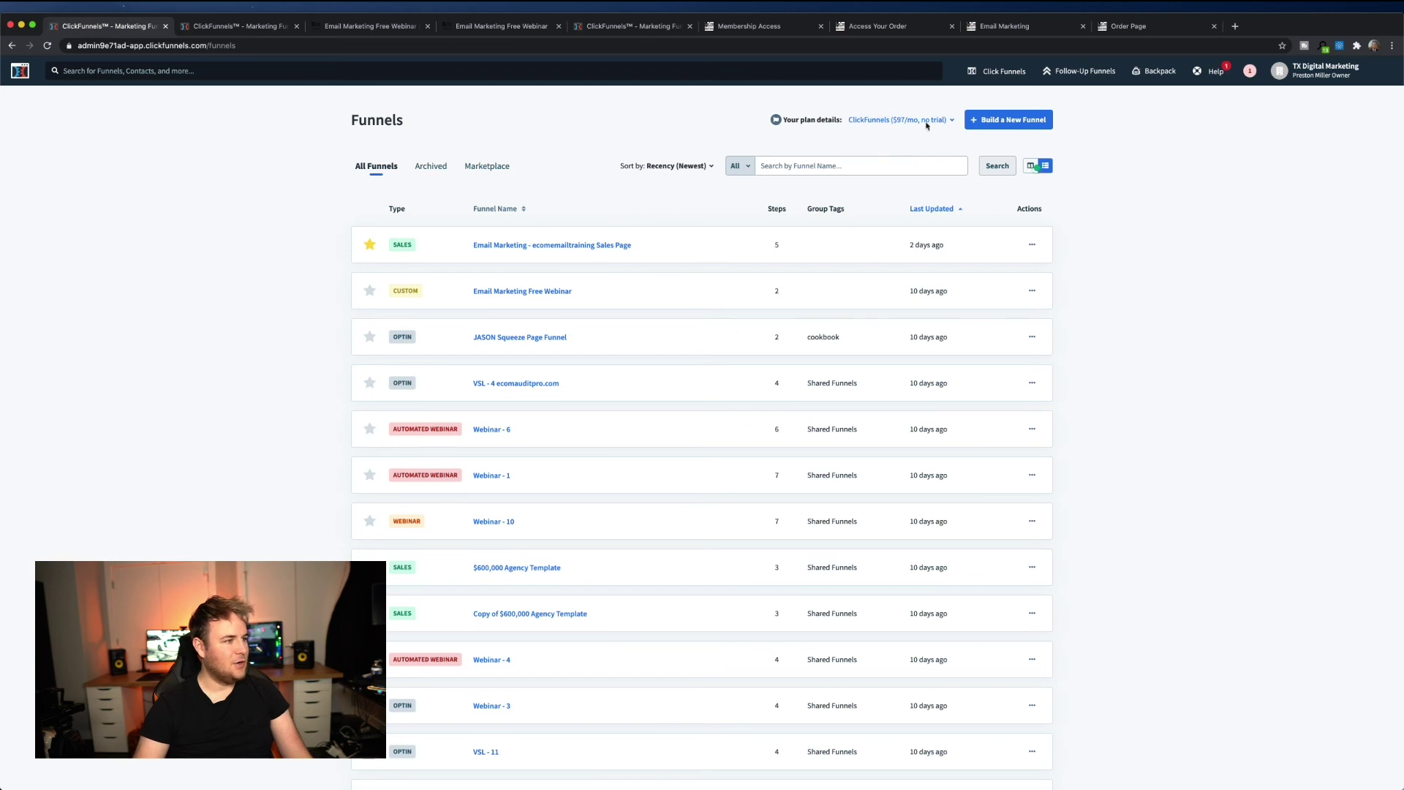
mouse_move(912, 120)
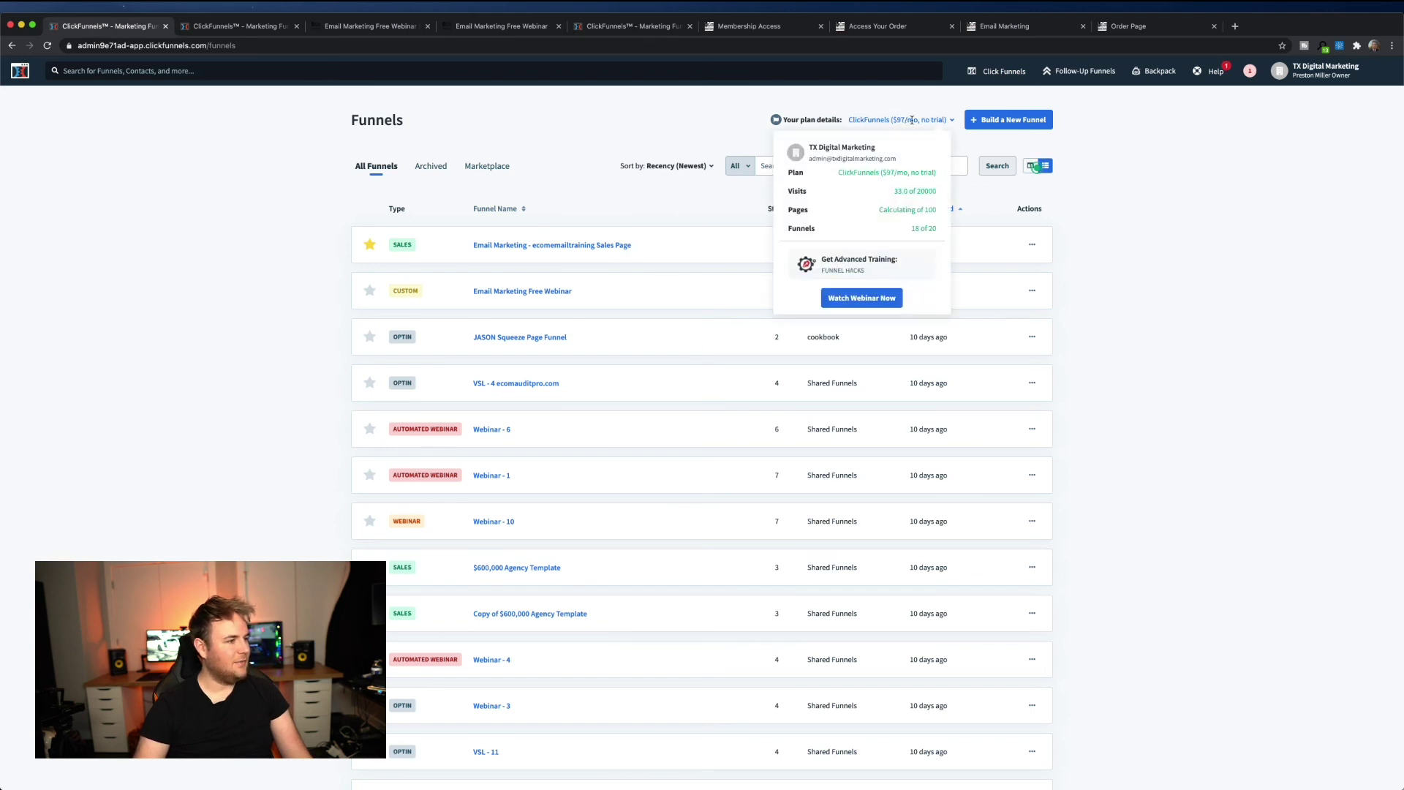